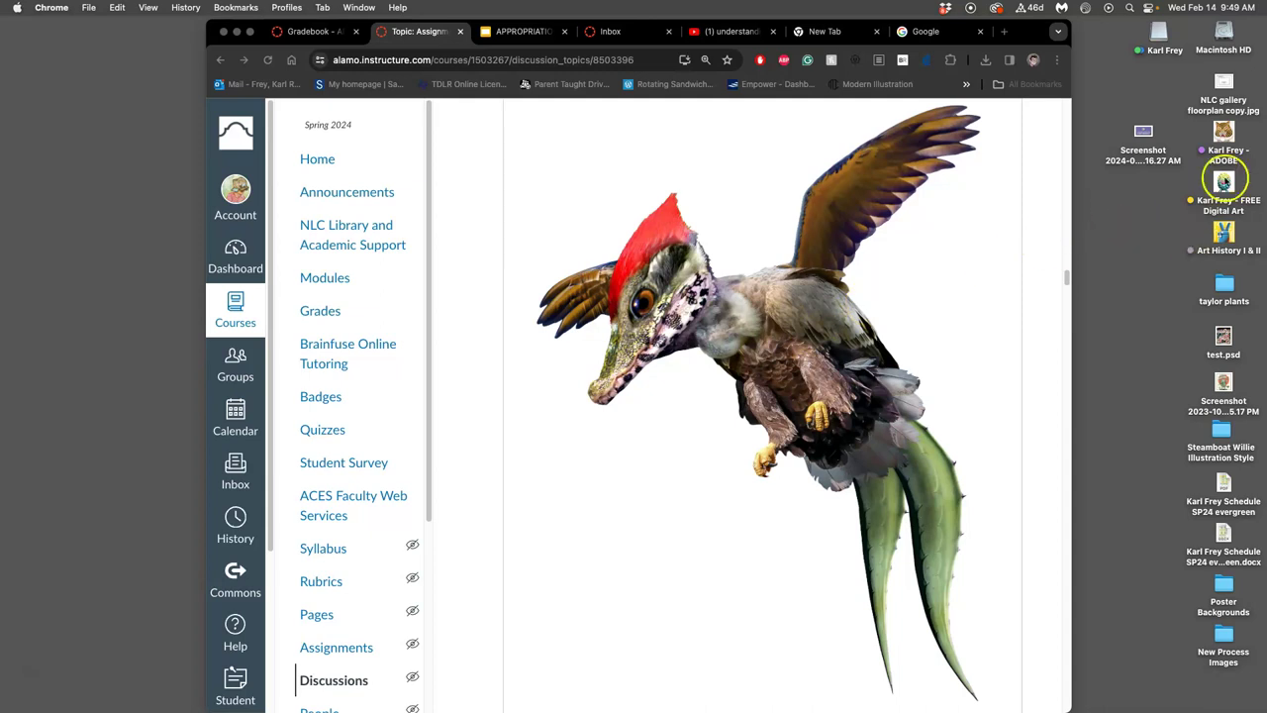
Step: Open the Proving Ground #1 folder inside the DIG-ADOBE-SP24 course folder and move its window clear of the creature image on the web page
double_click(1226, 138)
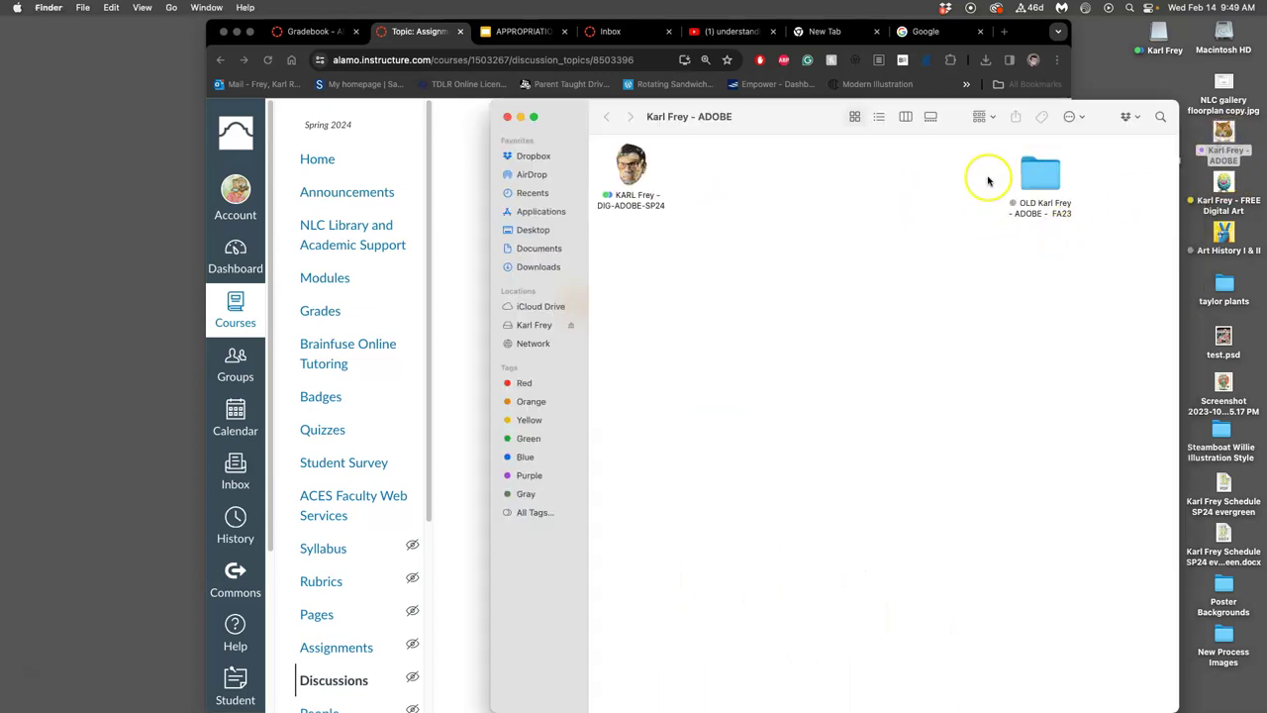
double_click(630, 160)
double_click(968, 168)
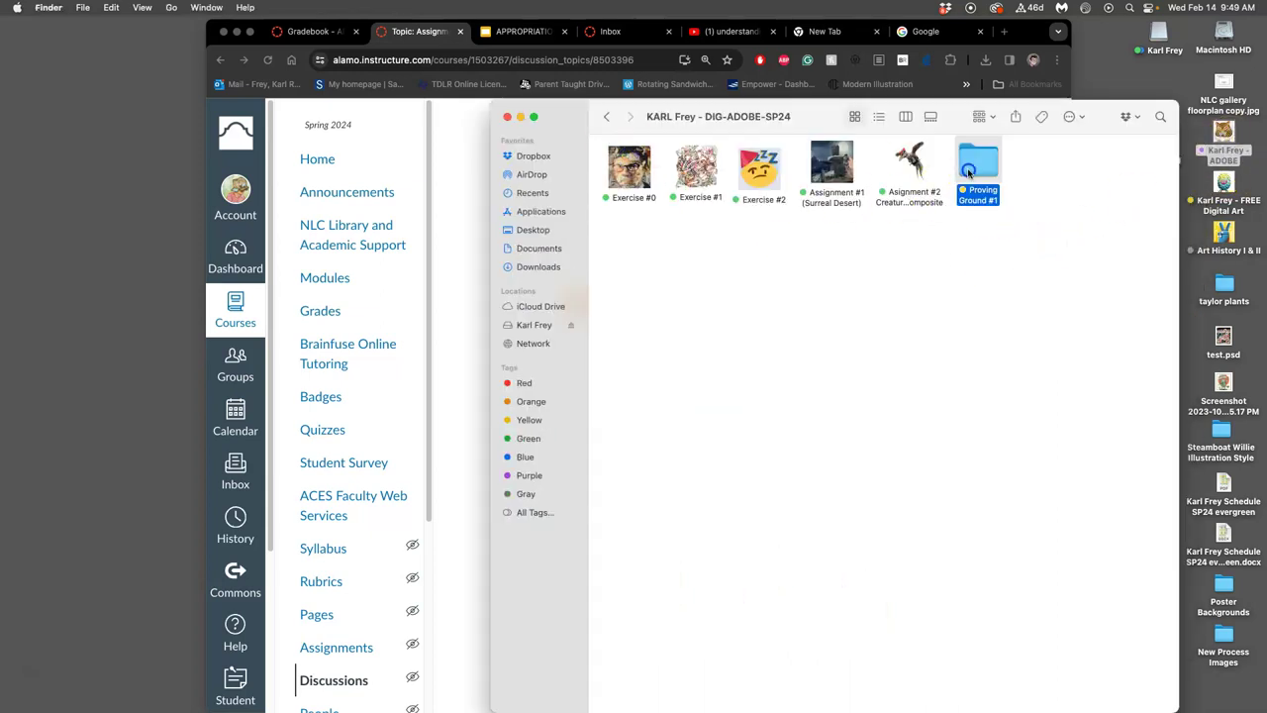
drag(753, 116, 260, 93)
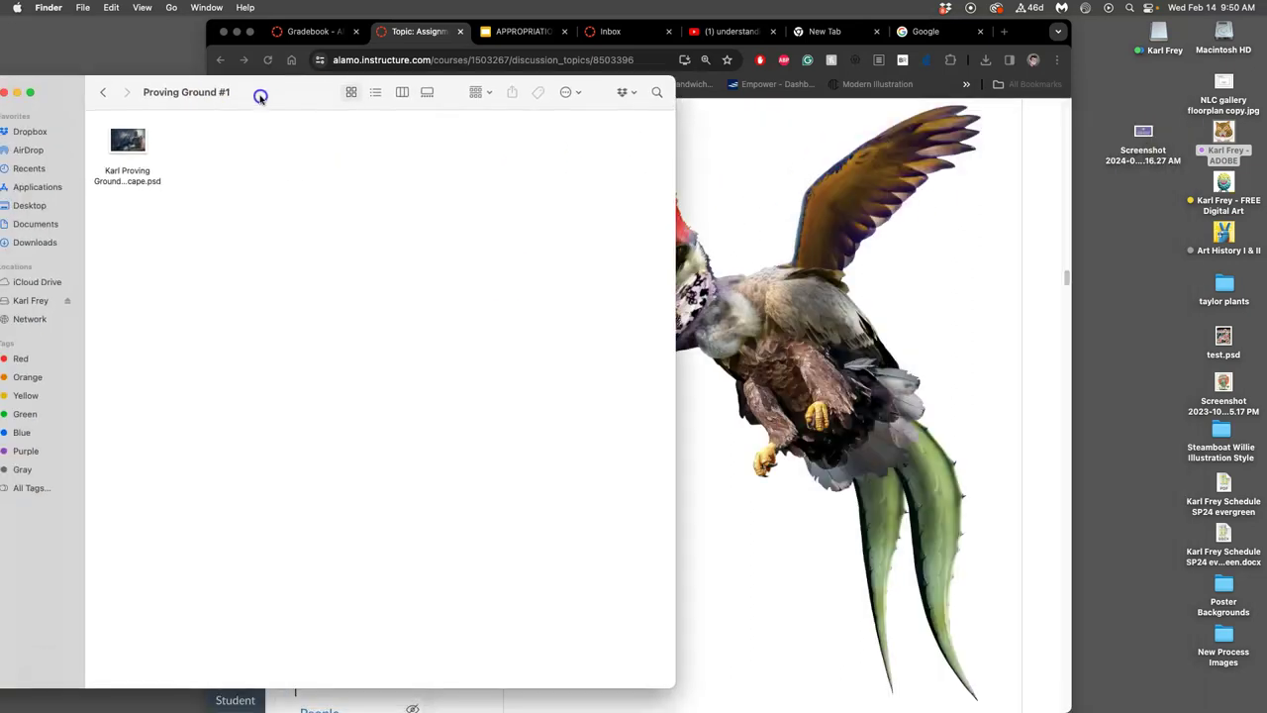
Step: Save the creature image from the discussion page into the Proving Ground #1 folder and place it beside the PSD file
click(800, 360)
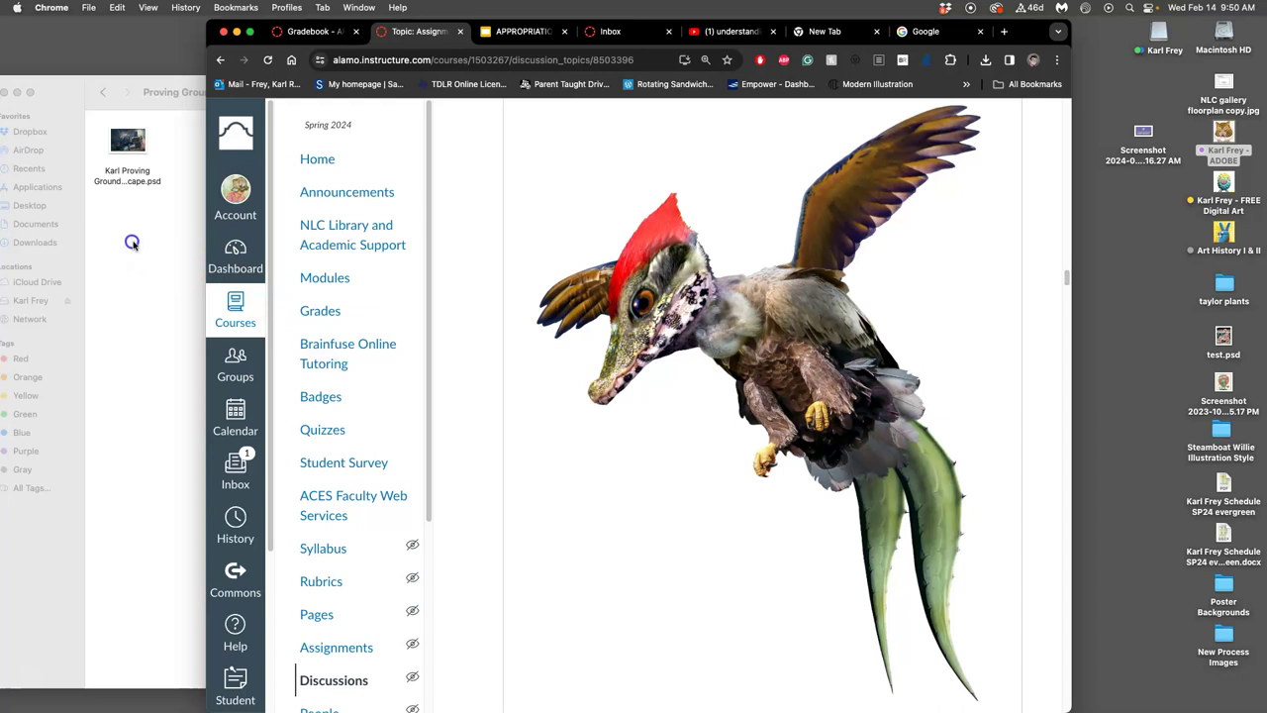
drag(132, 242, 132, 245)
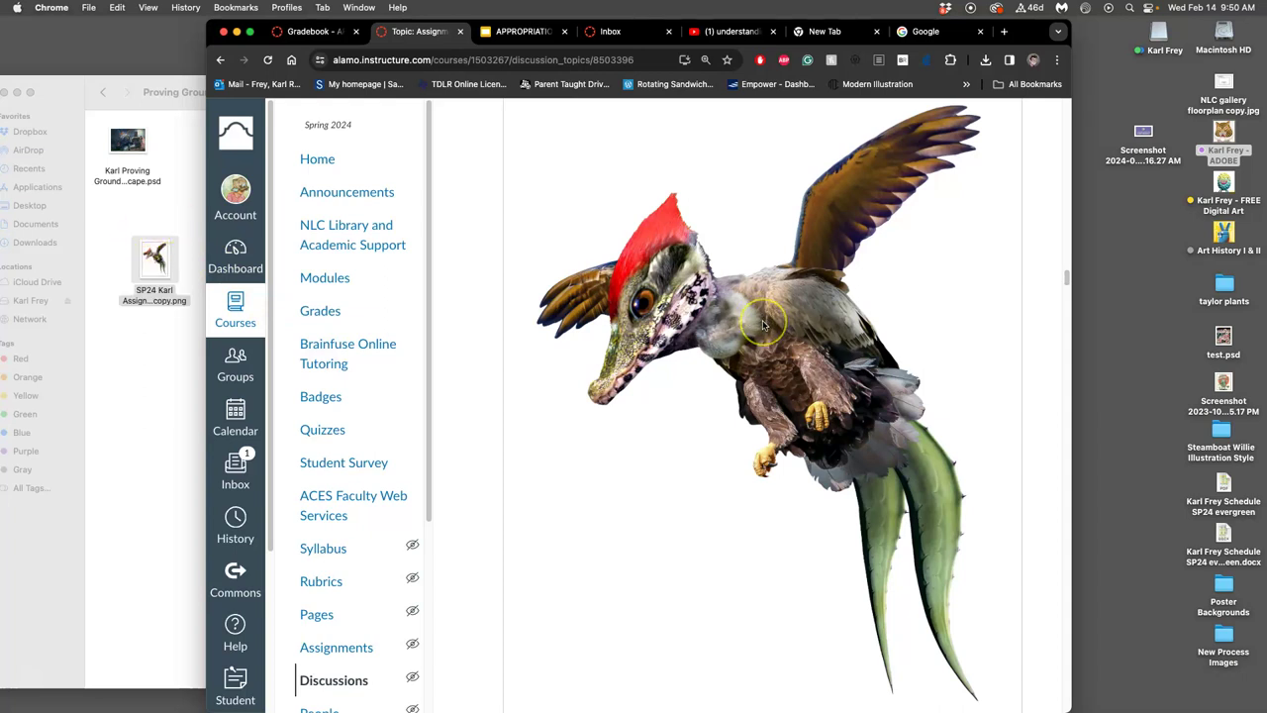
click(152, 198)
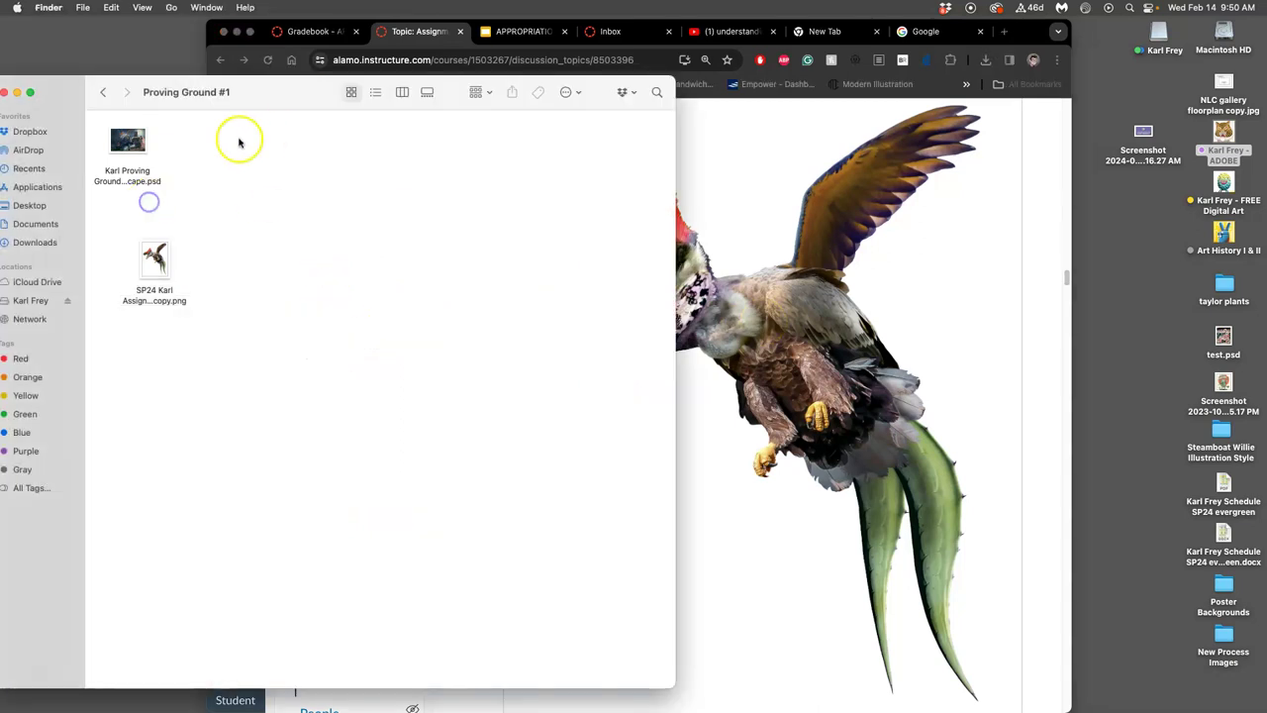
drag(153, 257, 196, 140)
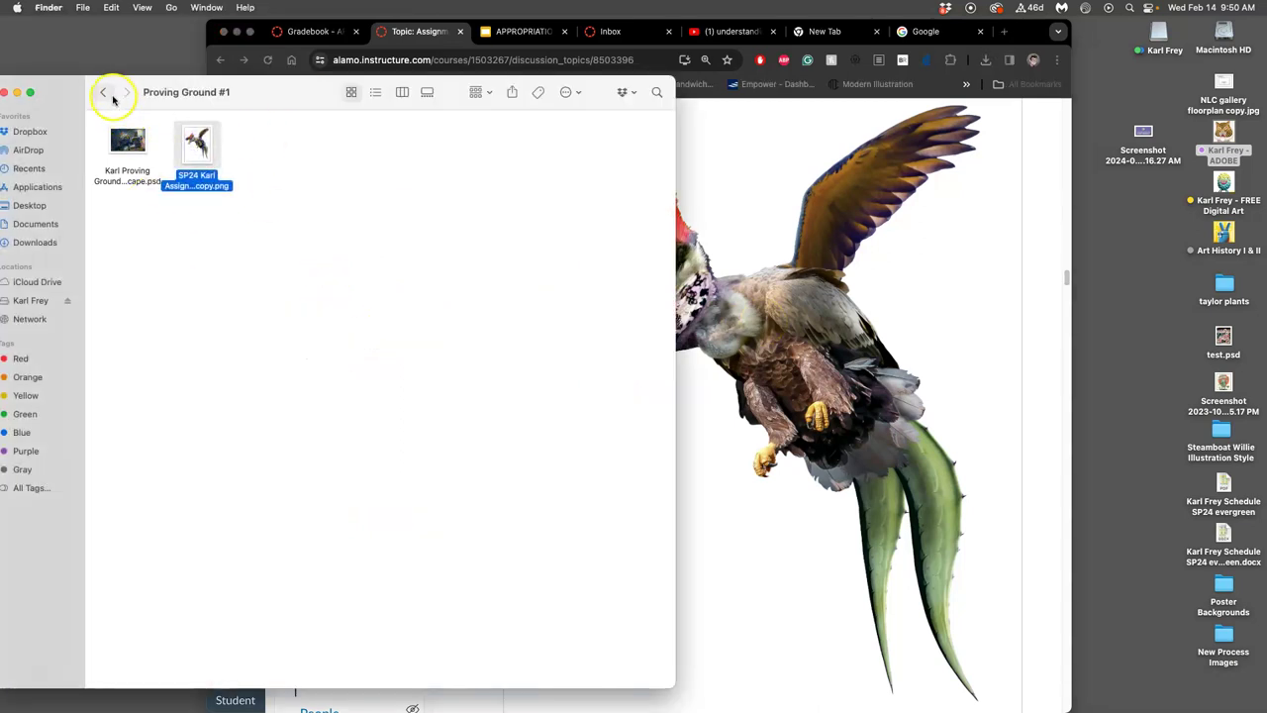
Step: Look through the Assignment #2 Creature Composite folder and return to the Proving Ground #1 folder
click(109, 93)
double_click(406, 139)
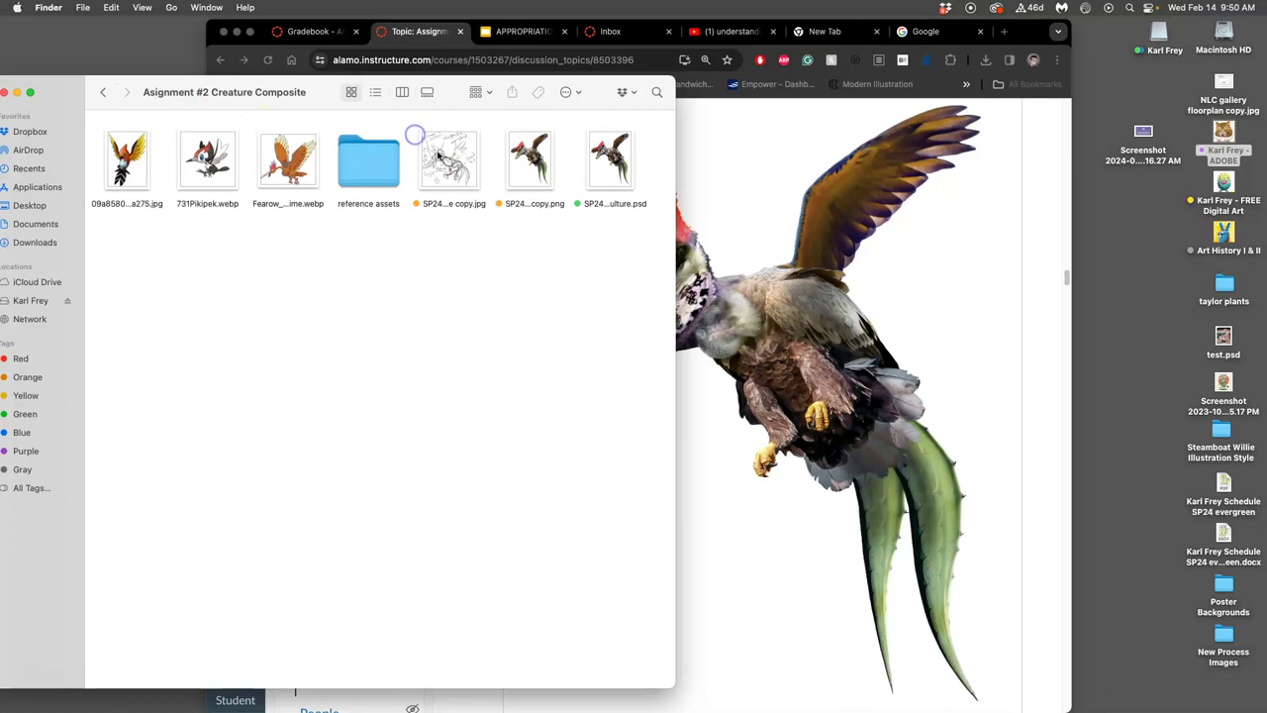
click(103, 92)
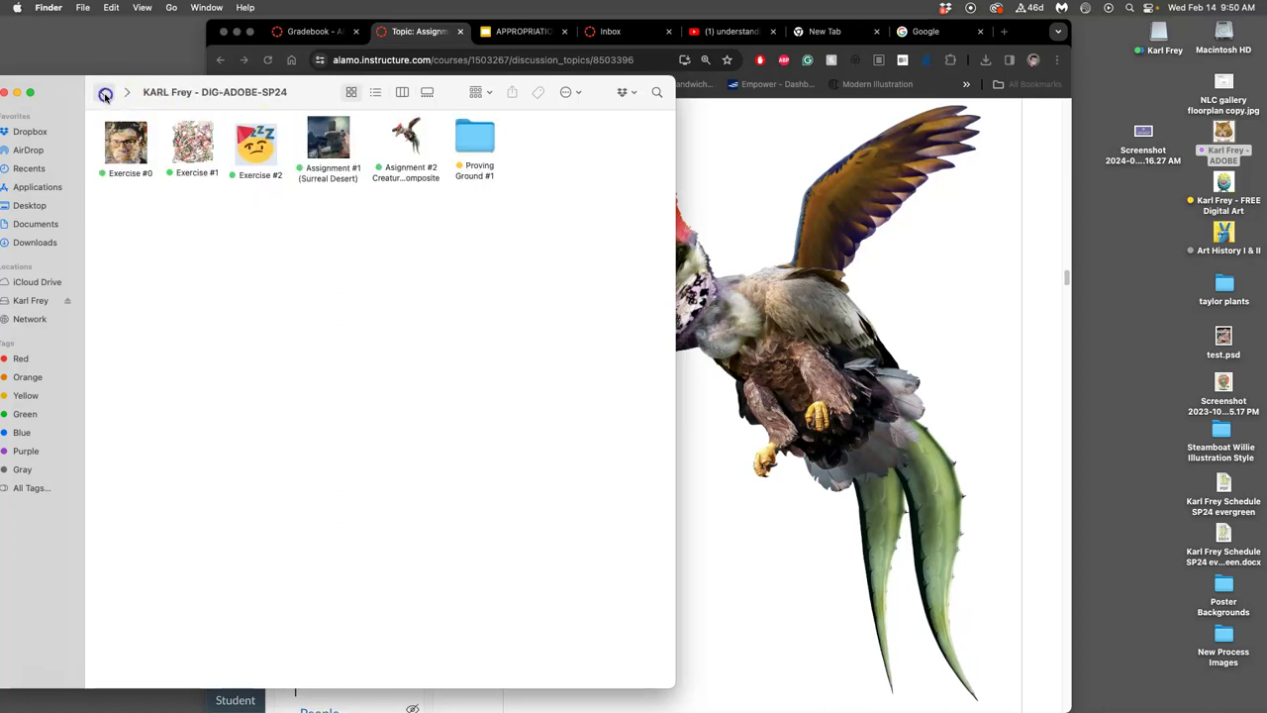
double_click(473, 147)
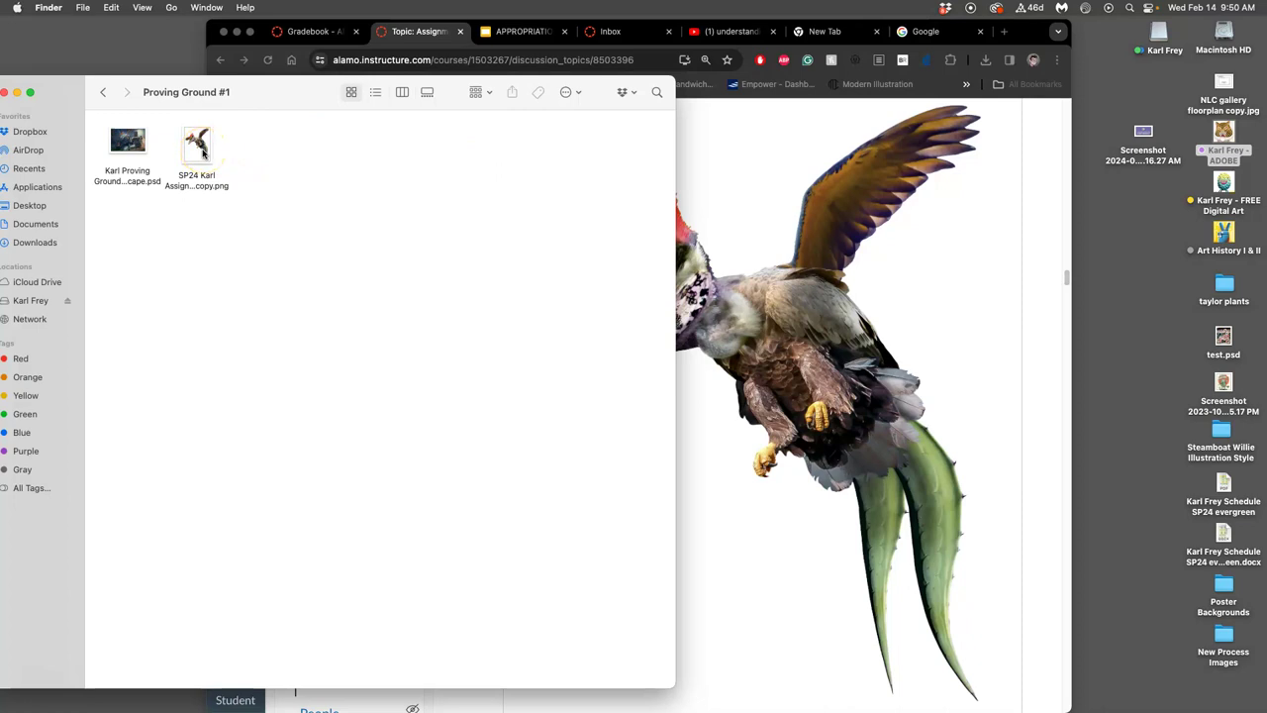
Step: Check the file size of the creature PNG in its file information
right_click(202, 151)
click(223, 212)
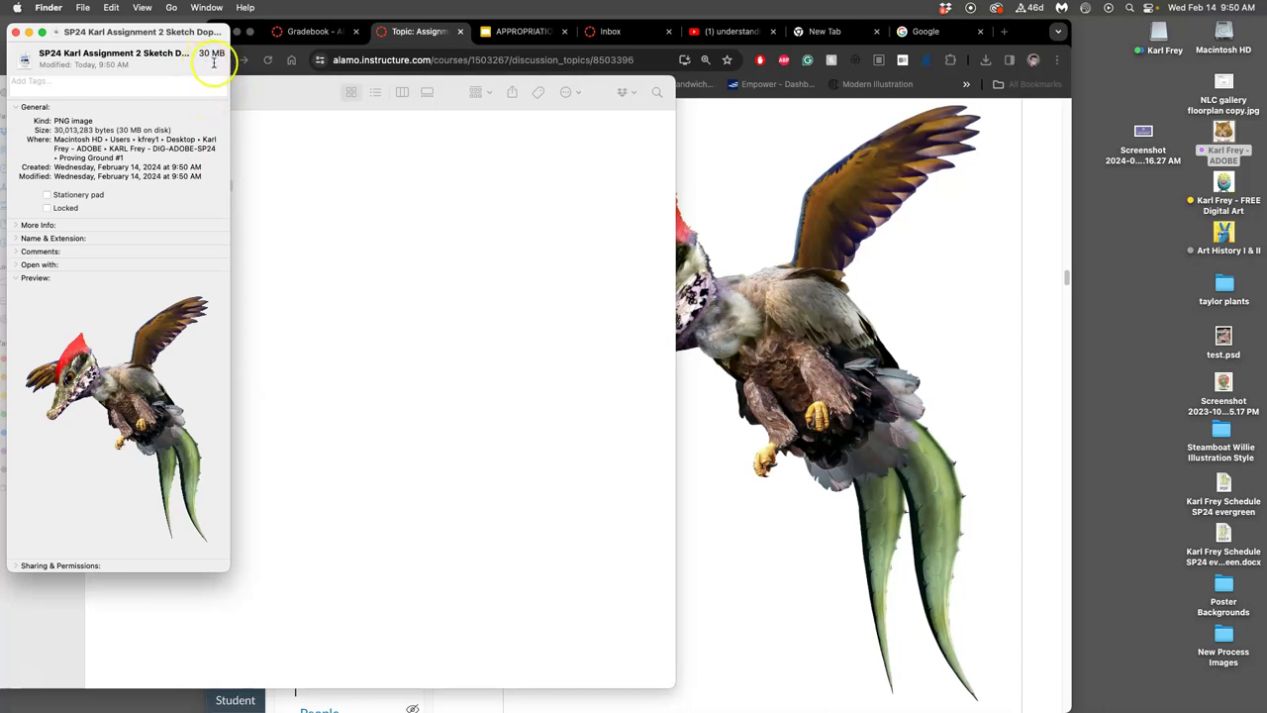
click(16, 32)
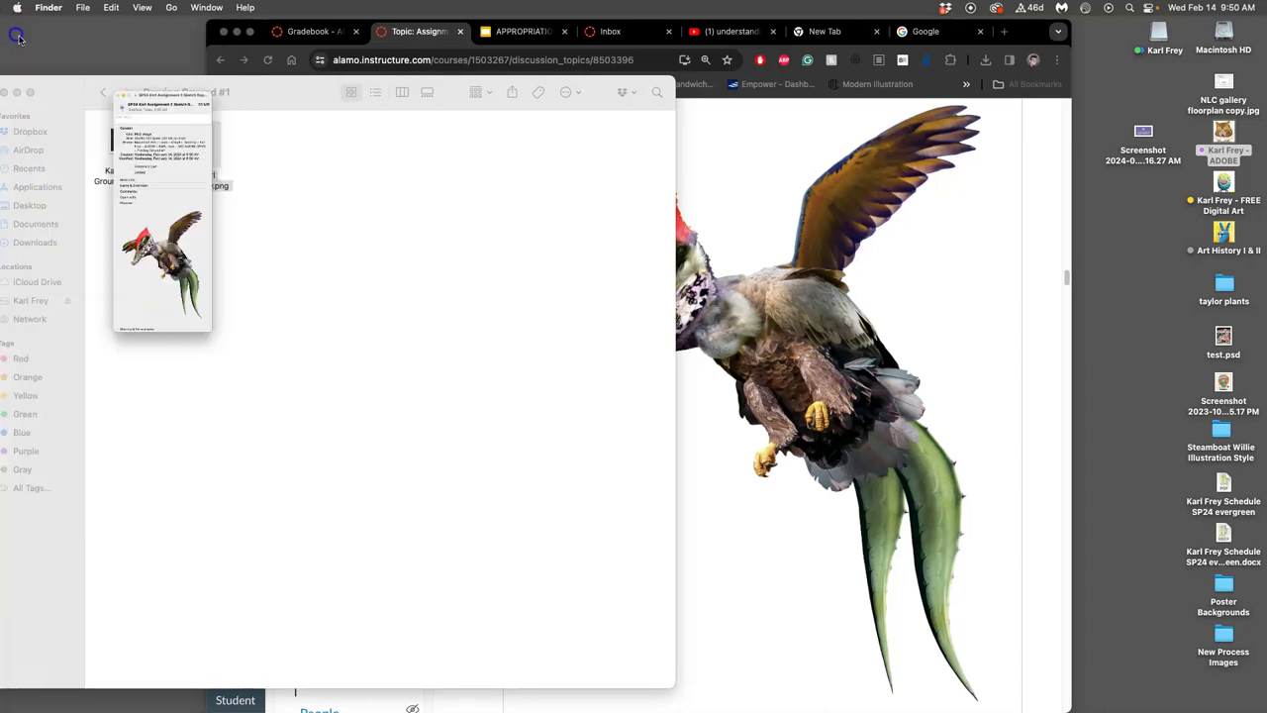
Step: Open the creature PNG in Preview, export it to the Desktop in JPEG format, and close the image
right_click(203, 144)
mouse_move(227, 164)
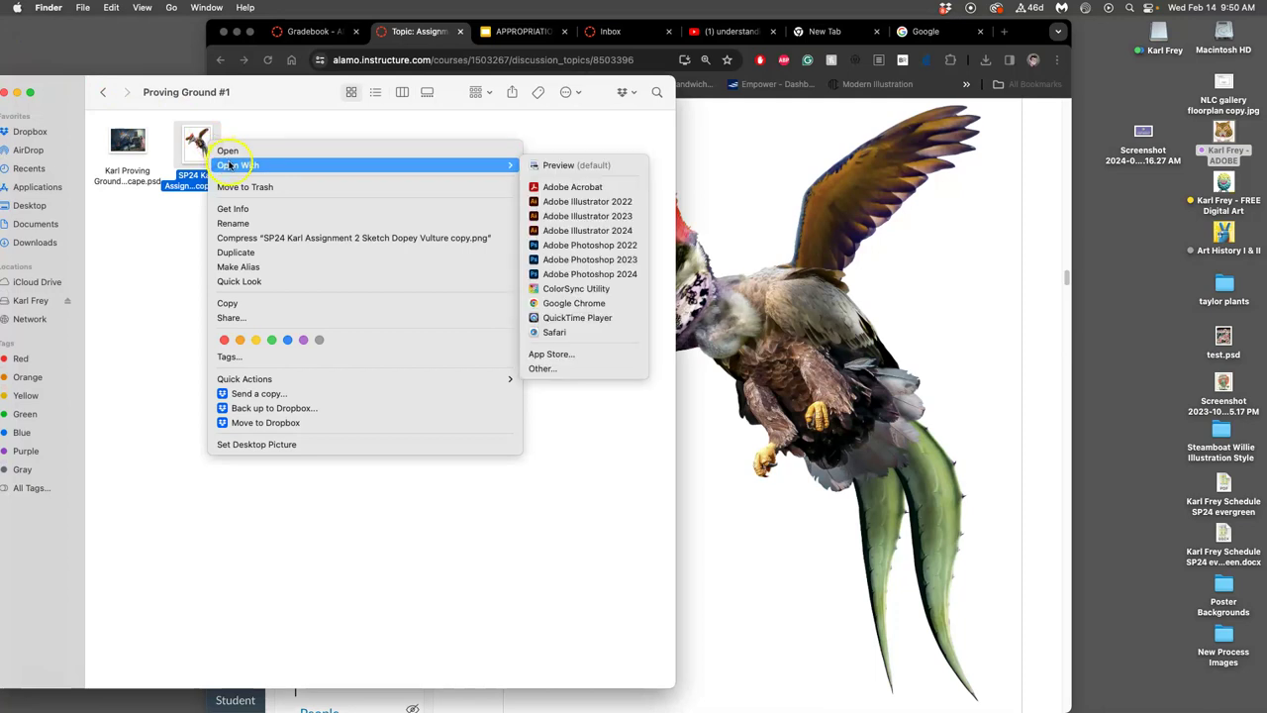
click(594, 169)
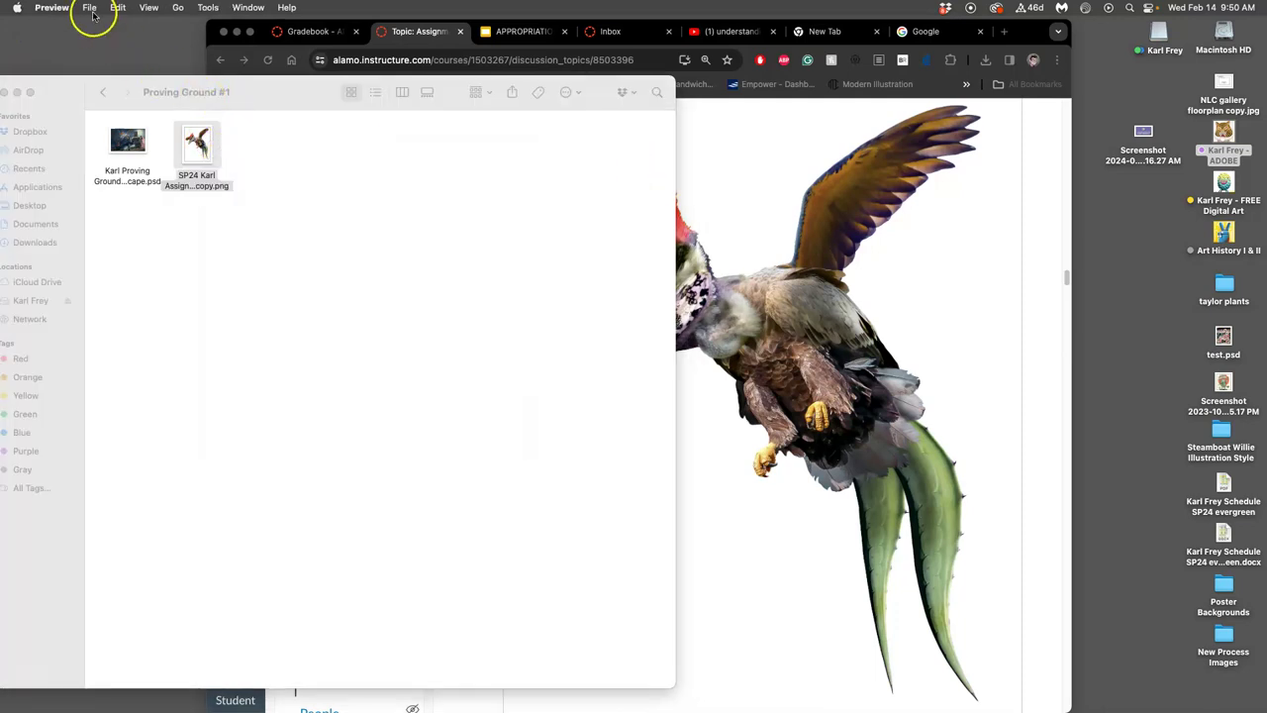
click(89, 7)
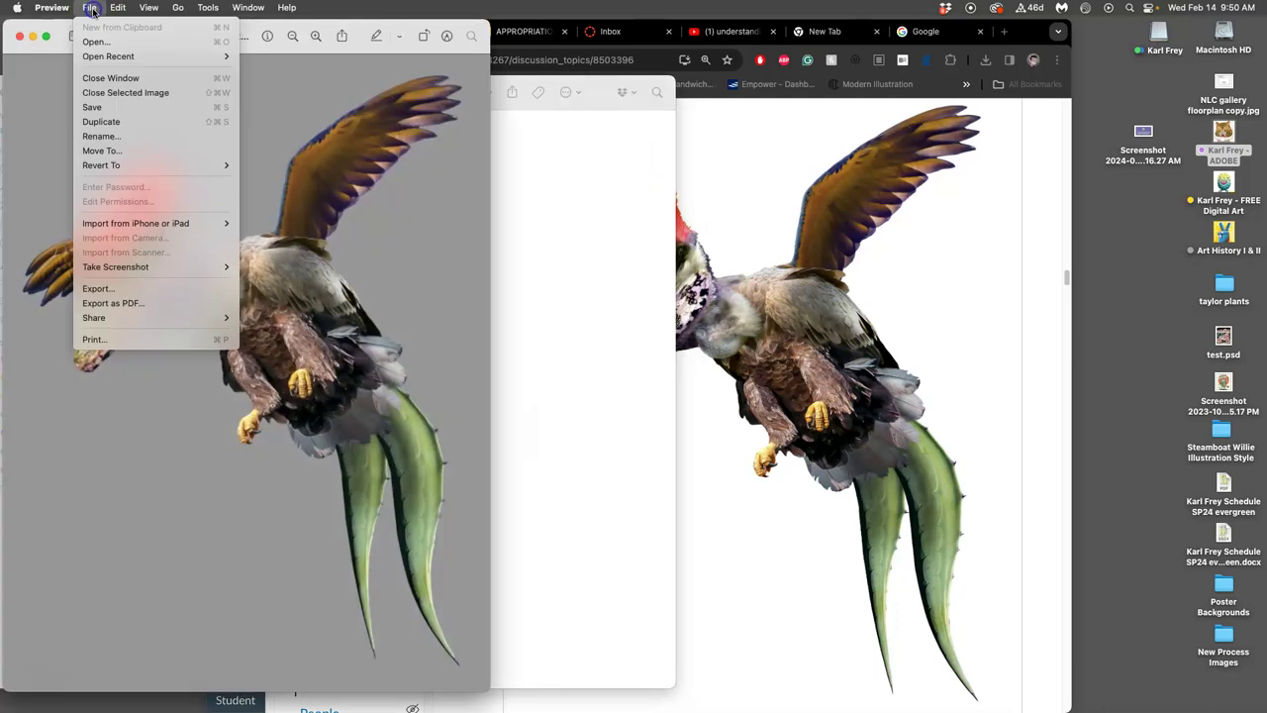
click(125, 287)
click(263, 363)
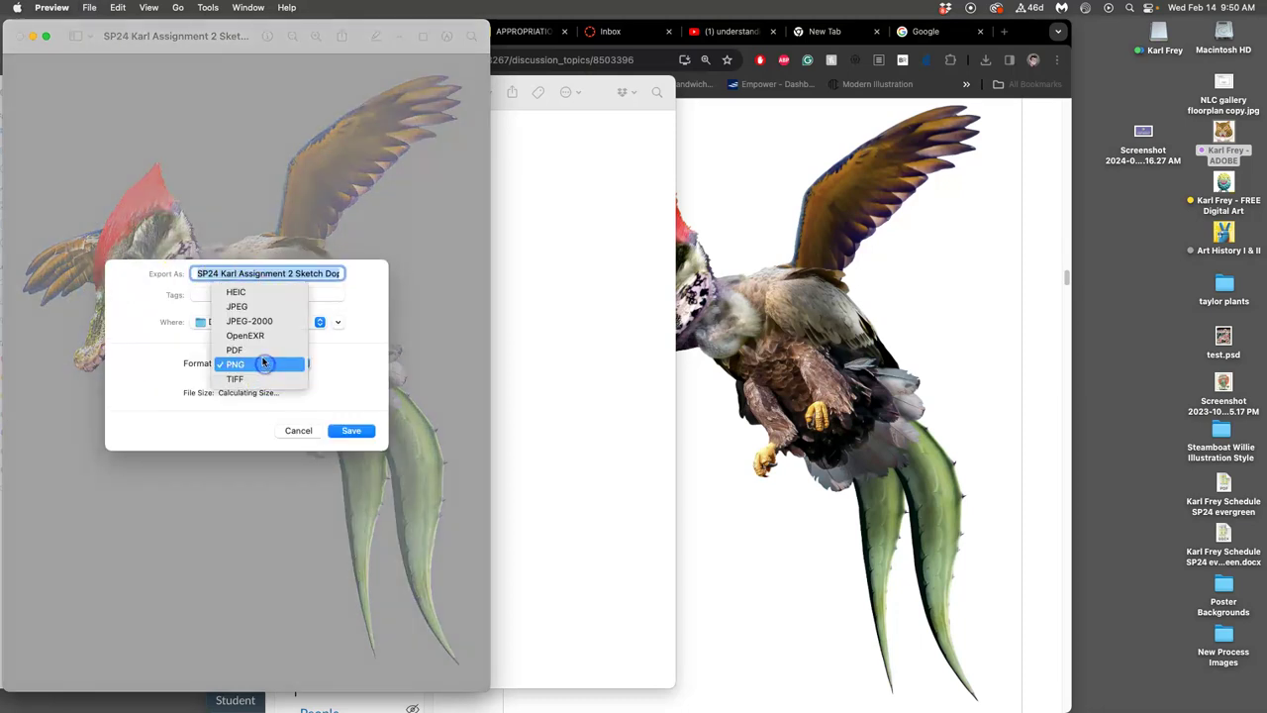
click(251, 305)
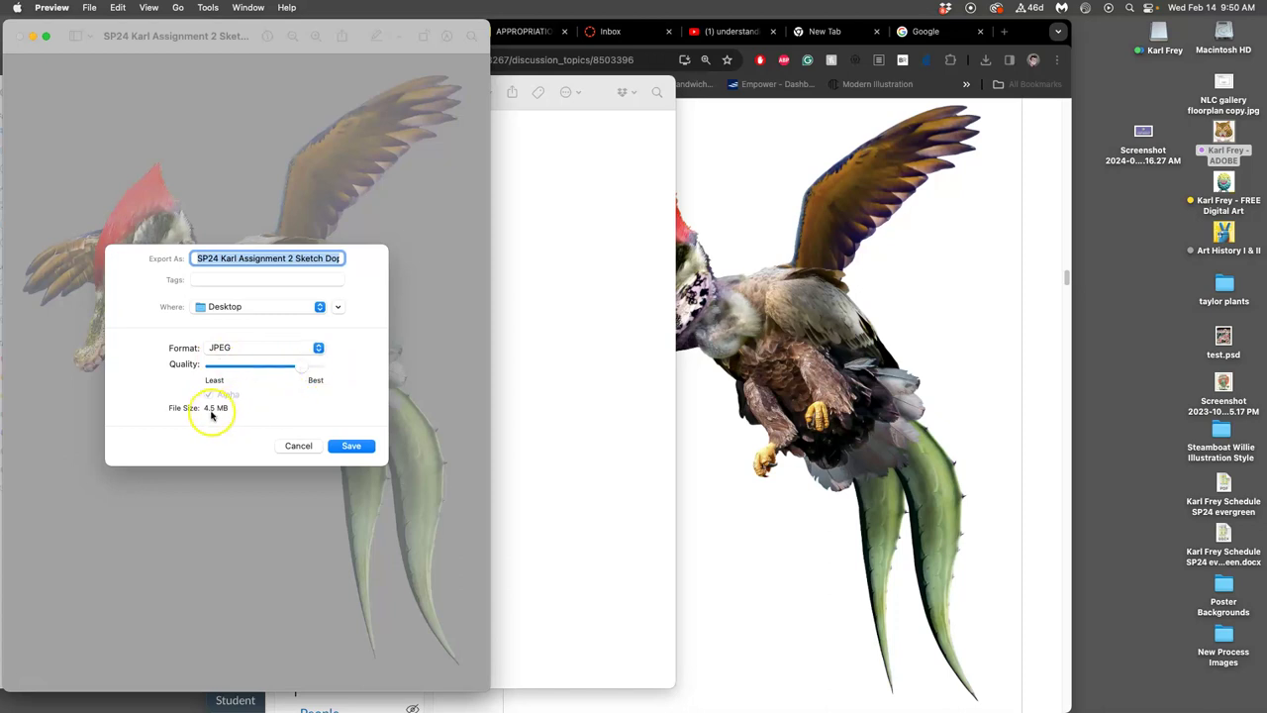
click(351, 445)
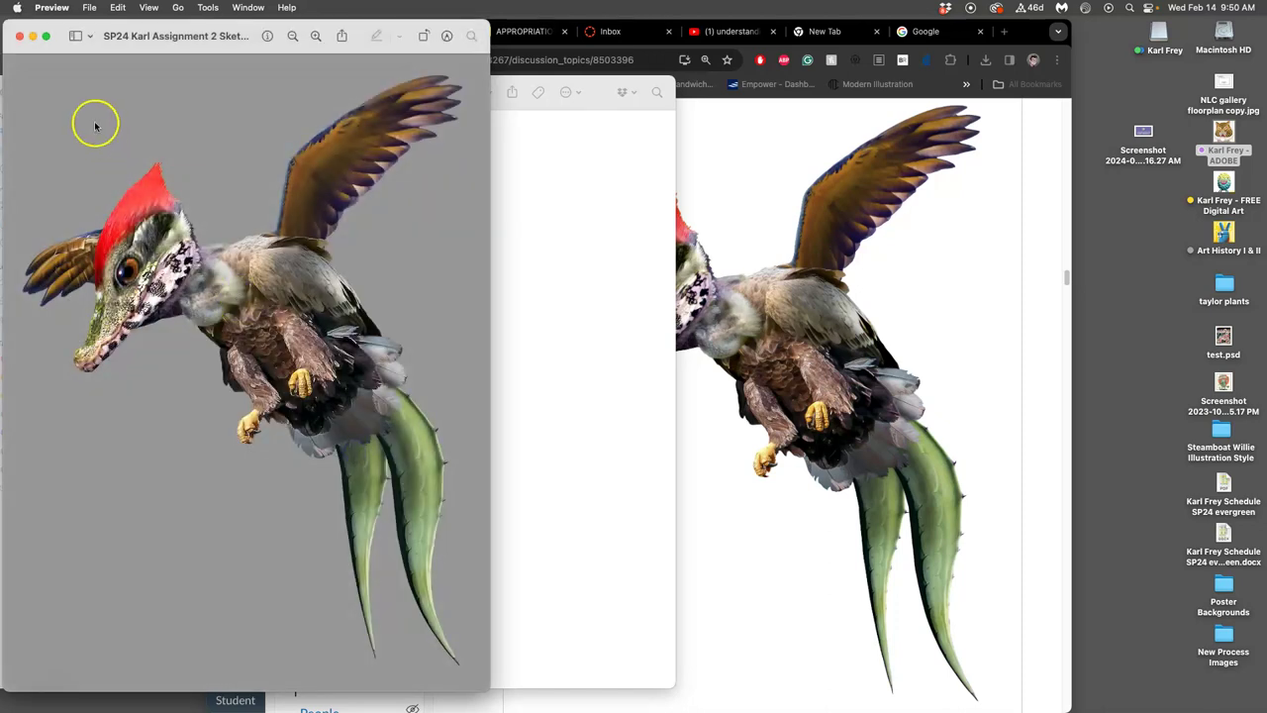
click(19, 37)
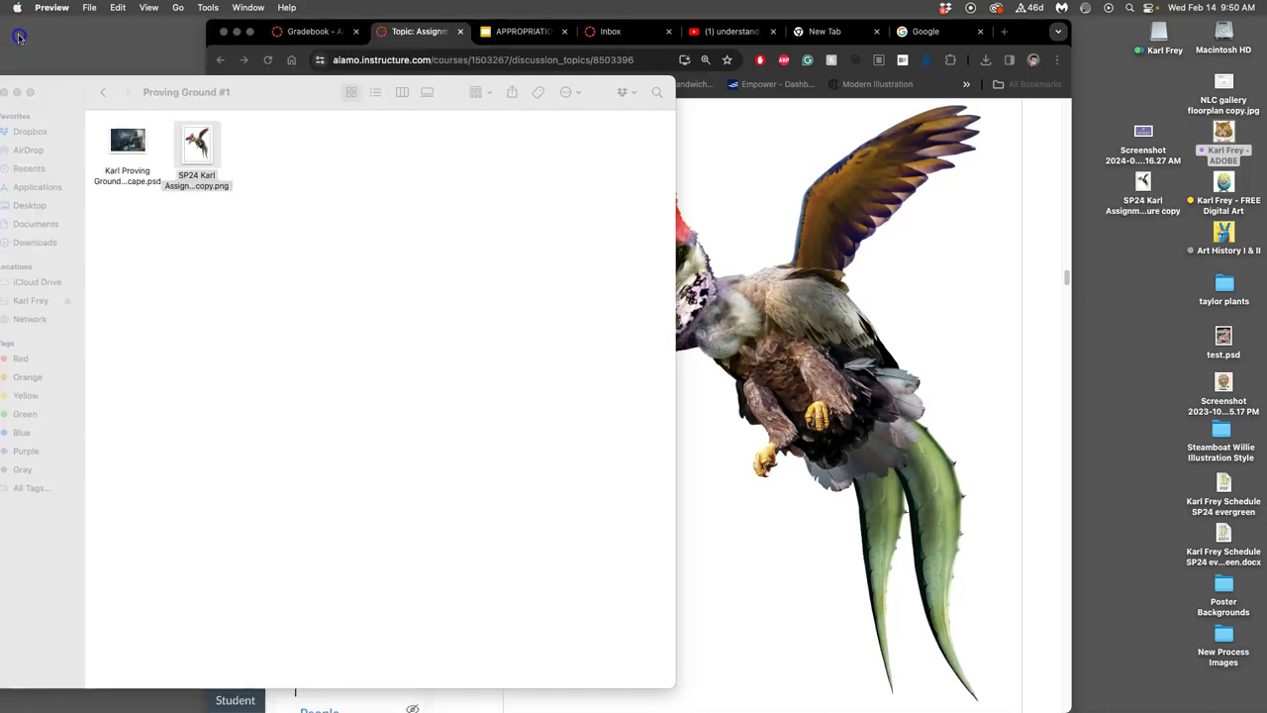
Step: Move the exported JPEG from the Desktop into the Proving Ground #1 folder and open it
click(347, 192)
drag(1142, 179, 287, 154)
double_click(287, 155)
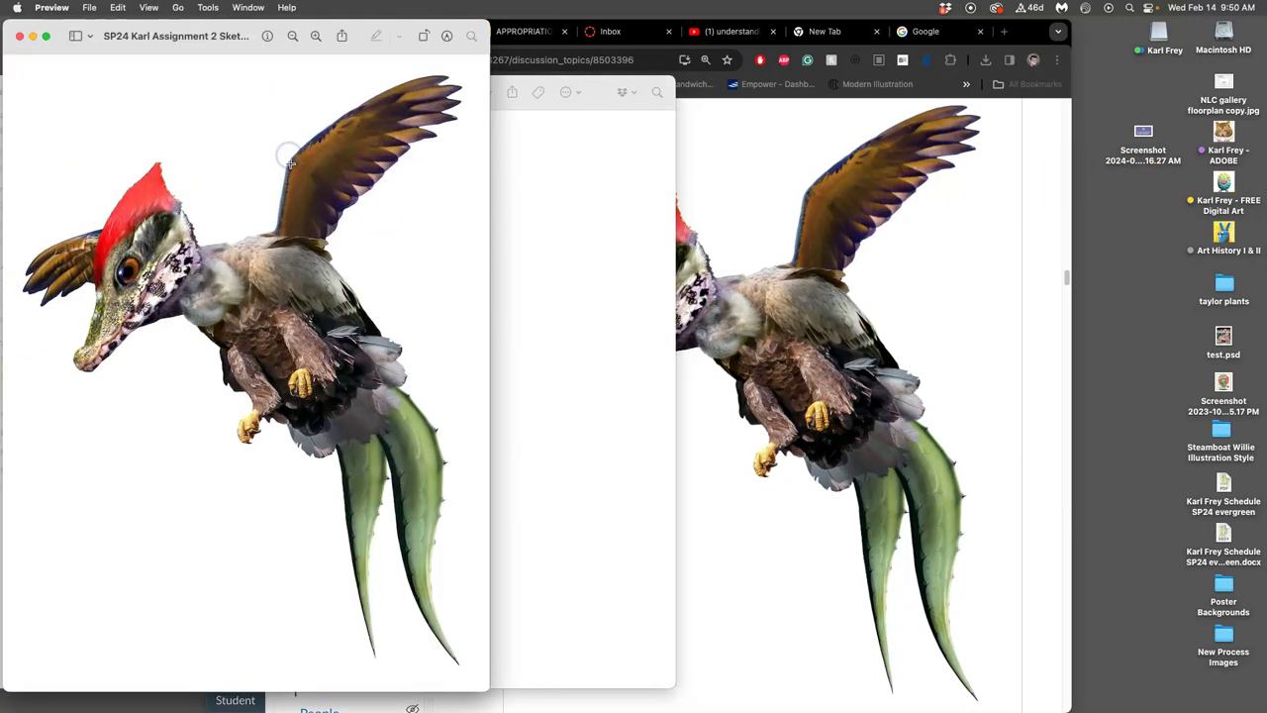
Step: Open the creature PNG from the Proving Ground #1 folder and place its window beside the JPEG
click(569, 161)
double_click(202, 146)
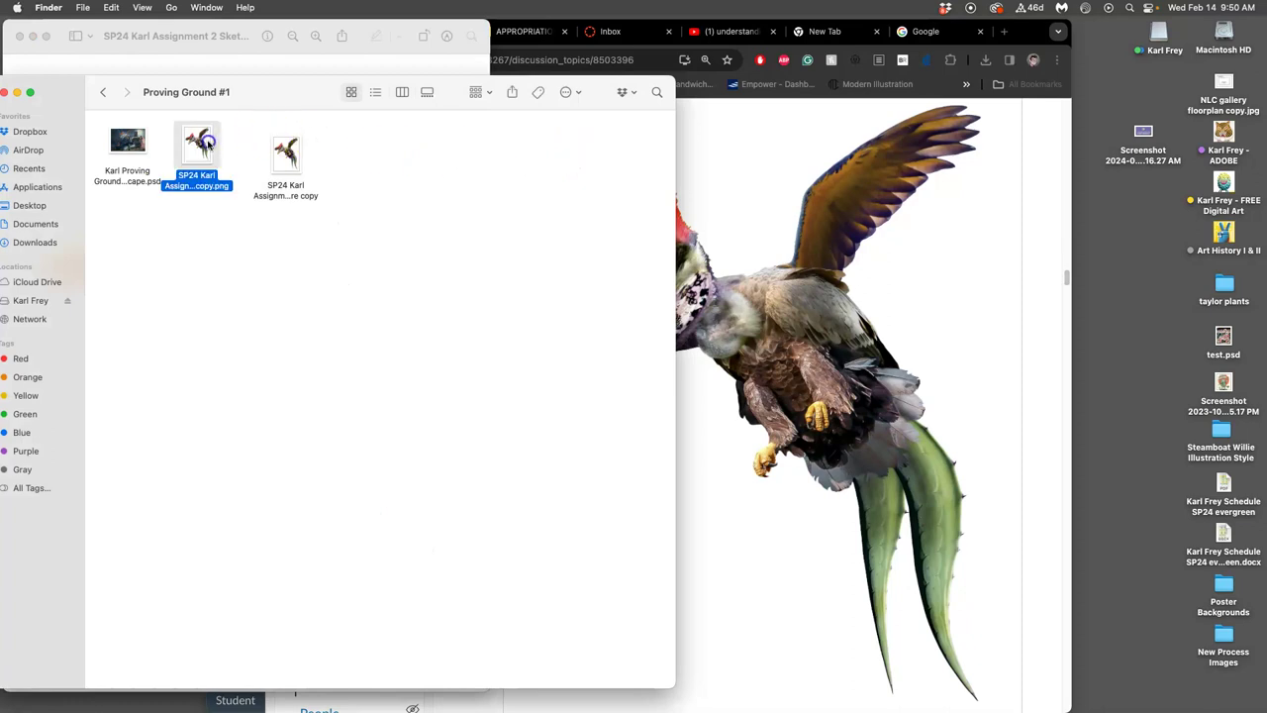
drag(204, 144, 231, 96)
drag(178, 44, 680, 43)
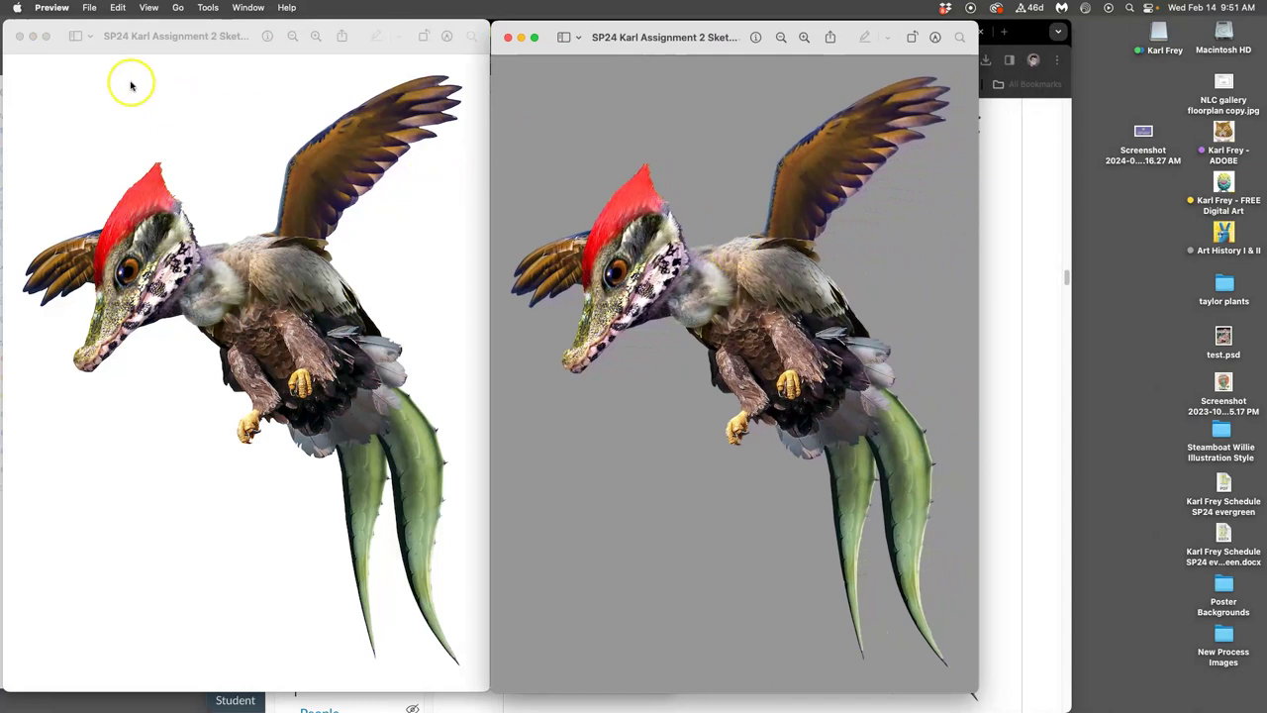
Step: Examine the creature's head up close in the JPEG and in the PNG to compare their image detail
click(302, 44)
scroll(204, 142, up, 10)
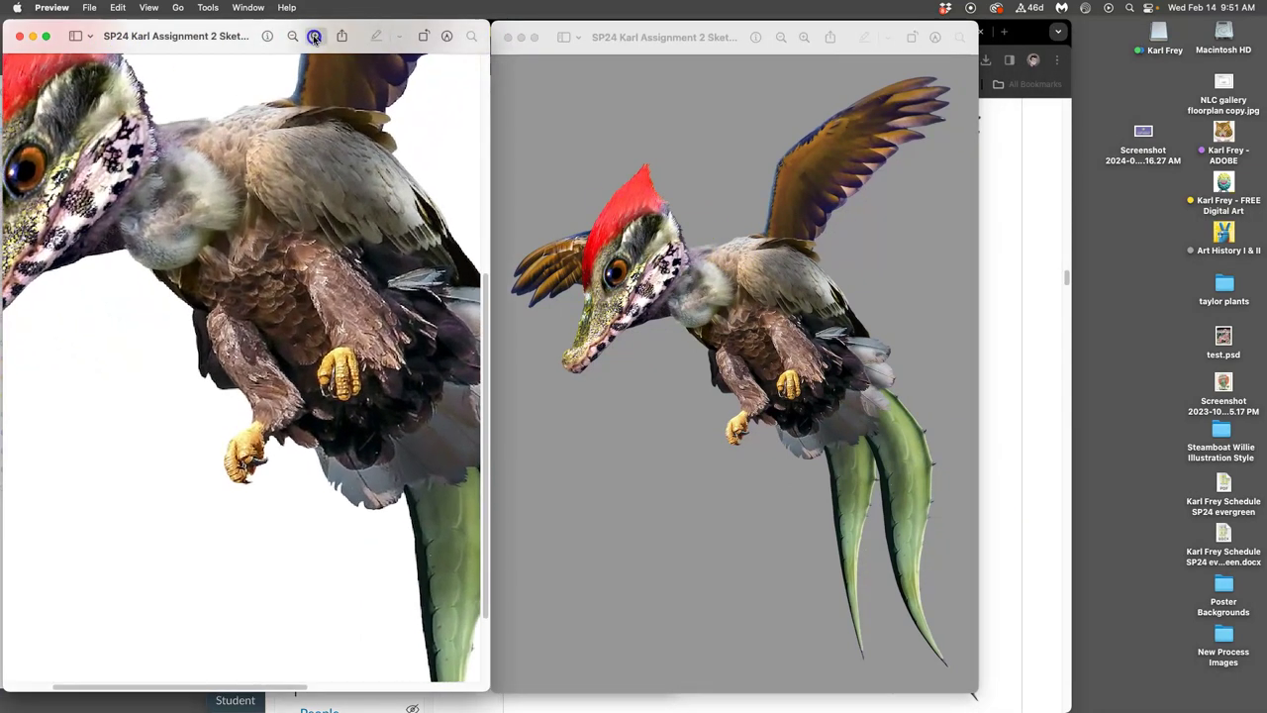
scroll(158, 164, down, 10)
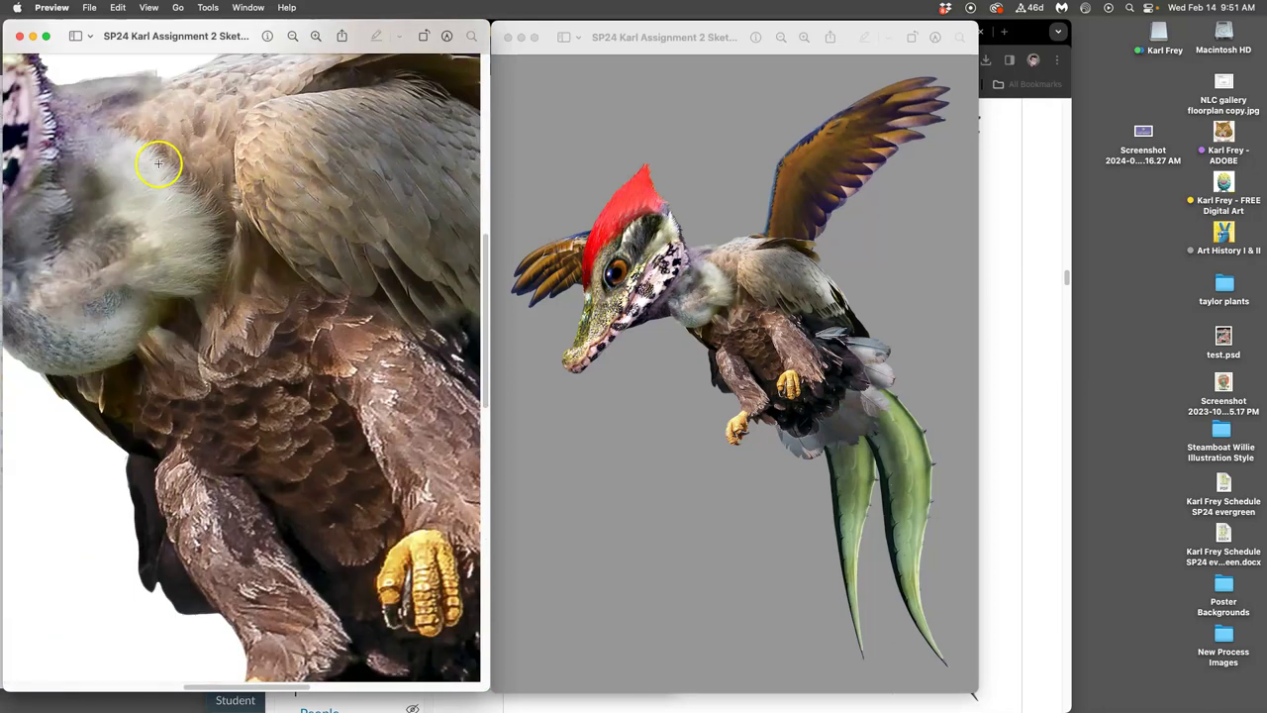
scroll(132, 183, left, 10)
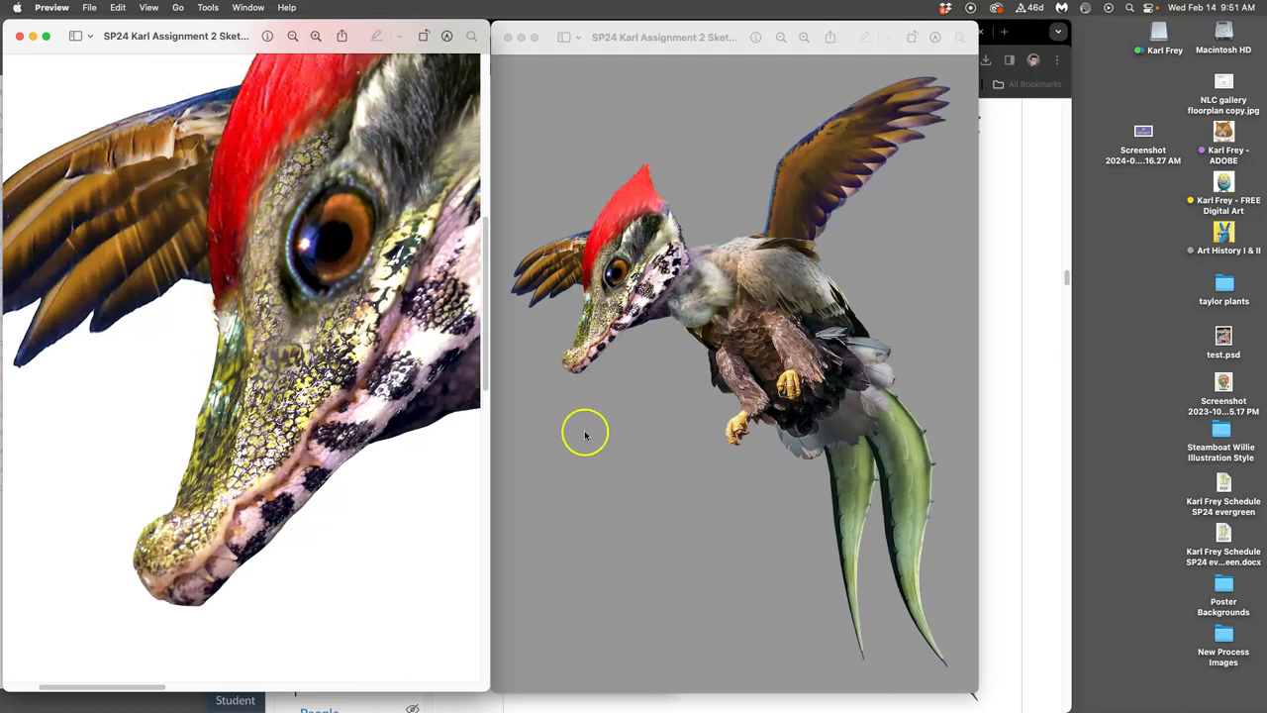
click(654, 391)
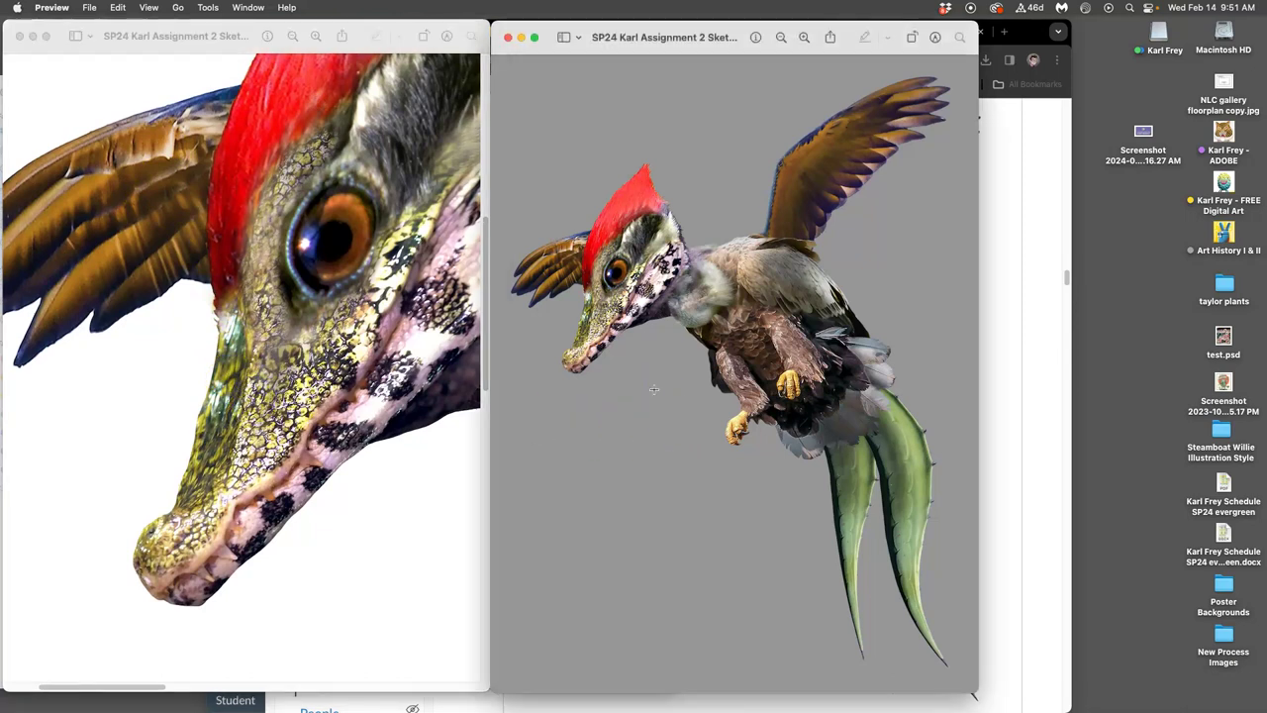
scroll(653, 389, up, 10)
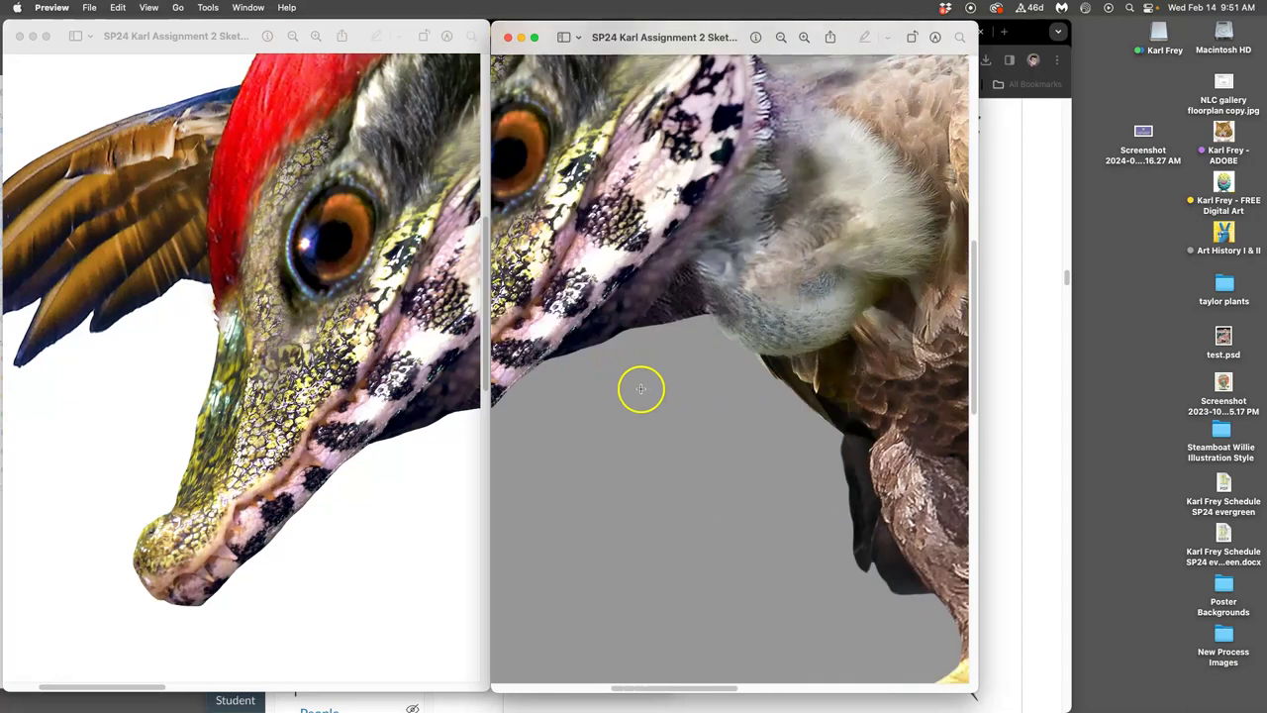
scroll(641, 389, up, 10)
scroll(640, 389, down, 5)
scroll(640, 389, down, 1)
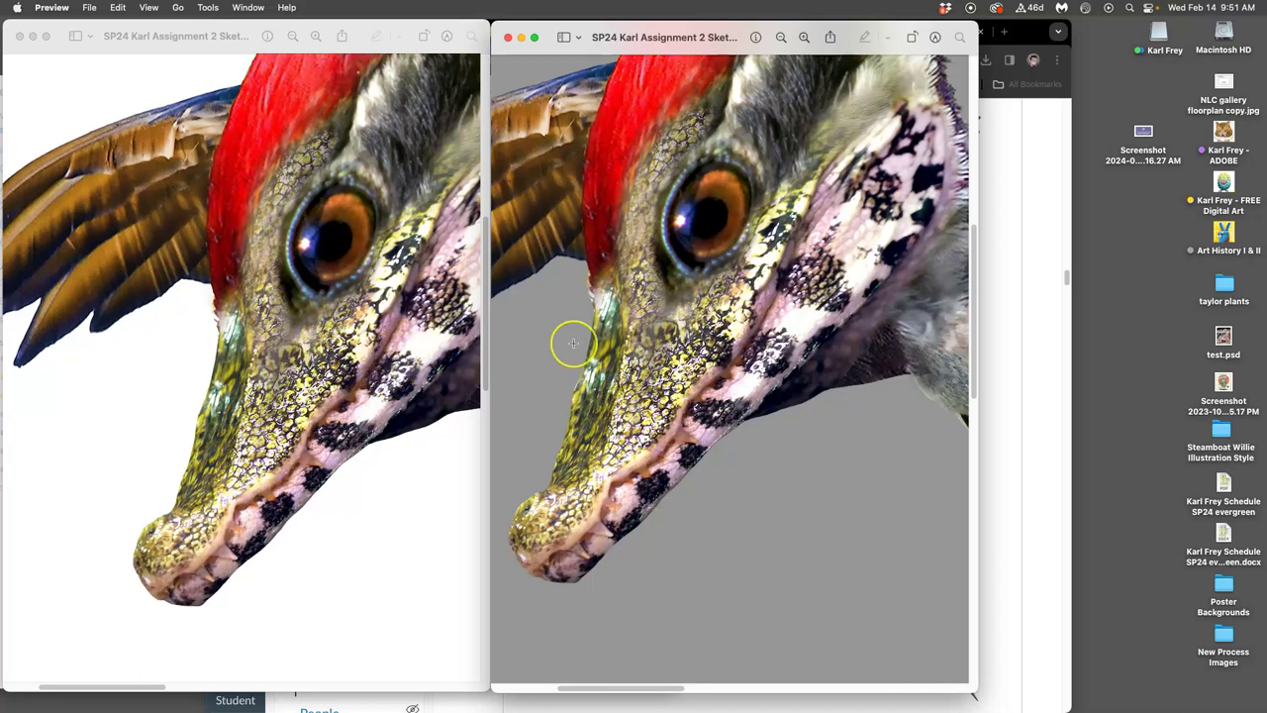
scroll(574, 342, down, 5)
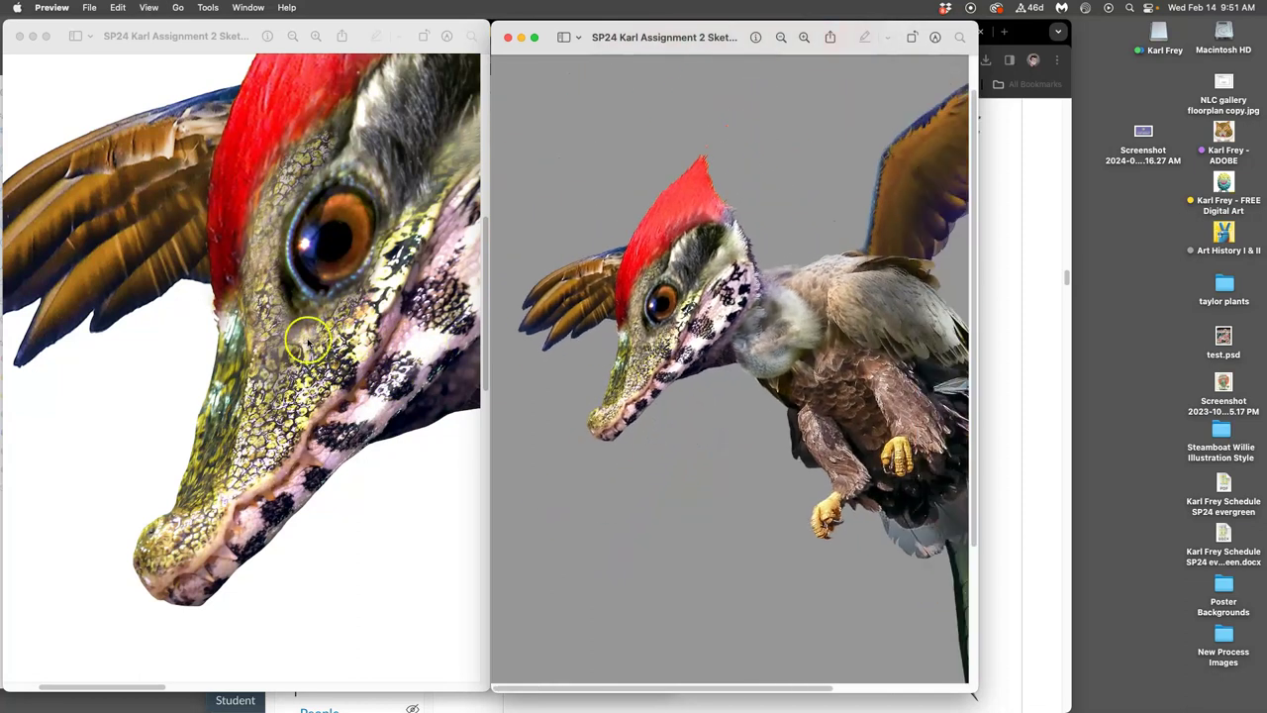
Step: Compare the JPEG and PNG again, from the whole creature in the JPEG to the scaly snout at high magnification in both
click(308, 341)
key(super+minus)
key(super+minus)
key(super+minus)
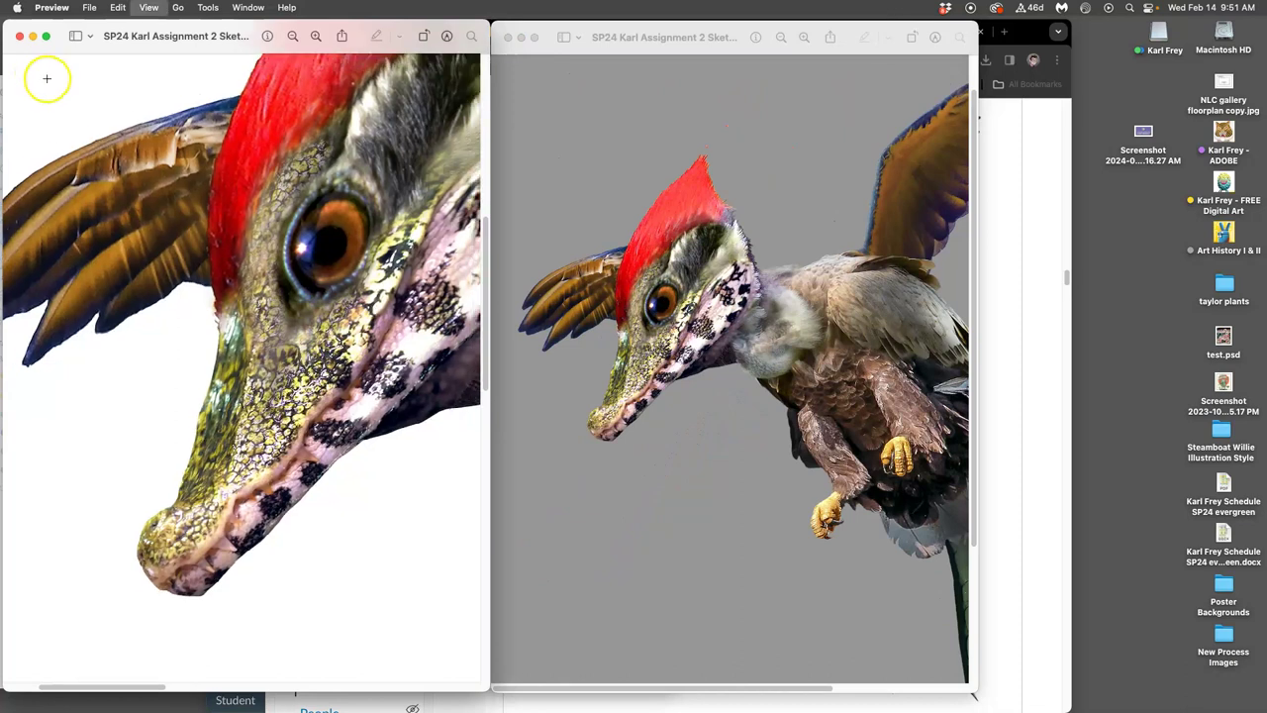
key(super+minus)
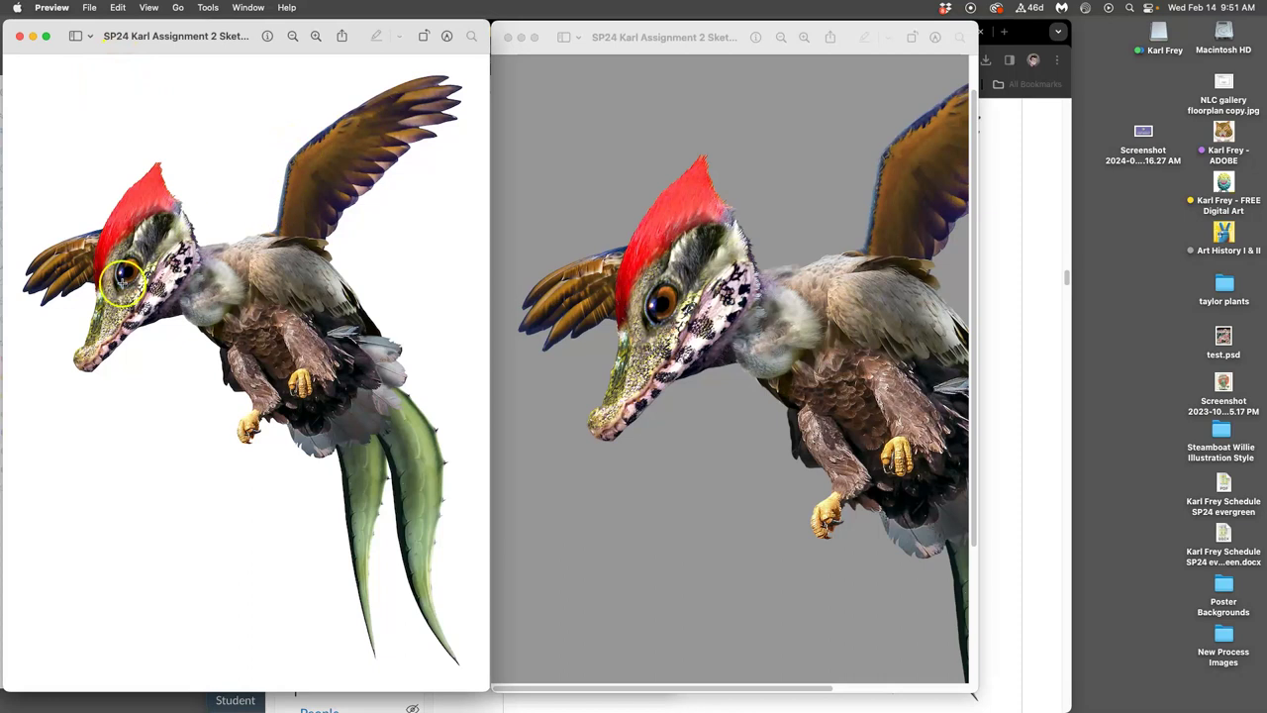
key(super+plus)
key(super+plus)
key(super+plus)
key(super+plus)
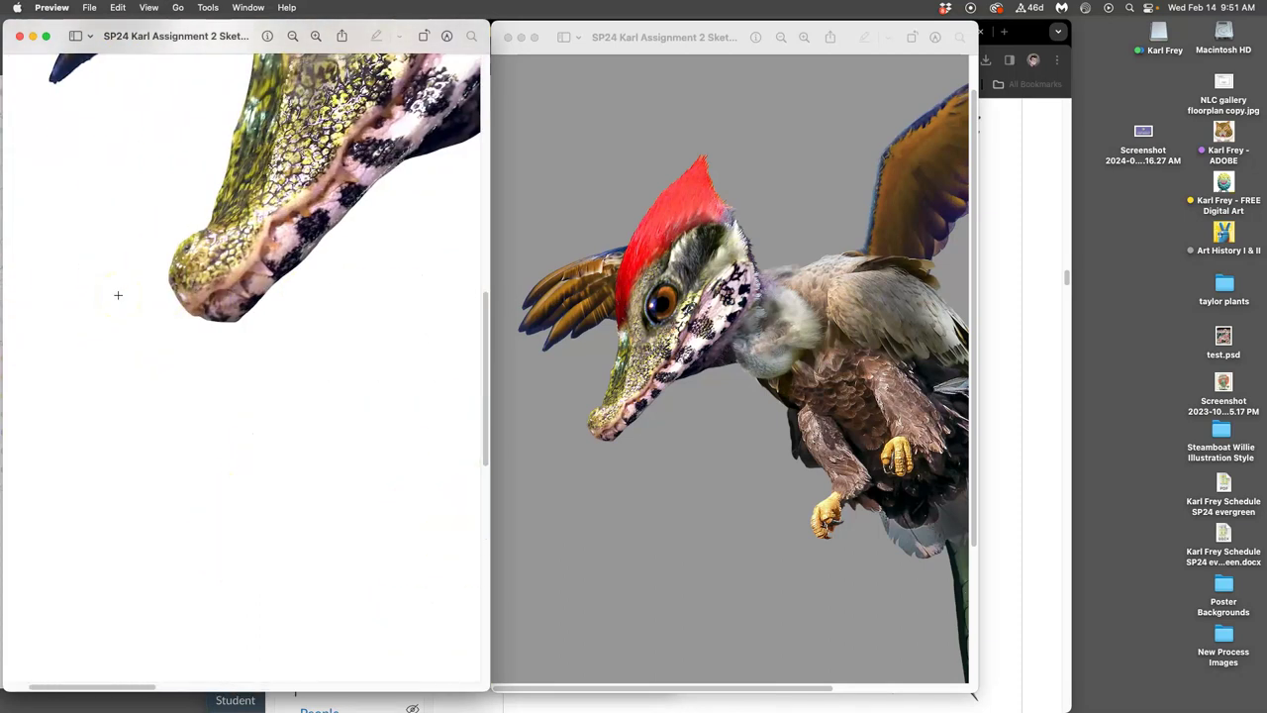
scroll(118, 295, up, 3)
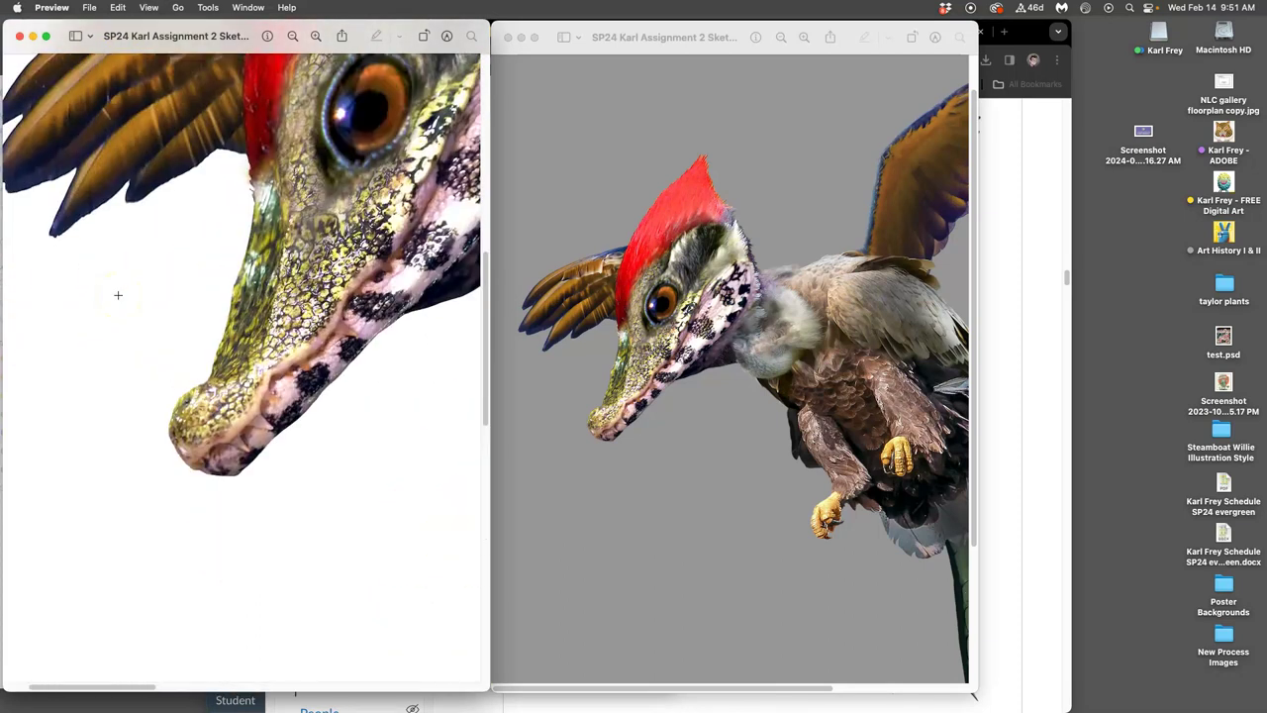
click(749, 366)
key(super+plus)
key(super+plus)
key(super+plus)
key(super+plus)
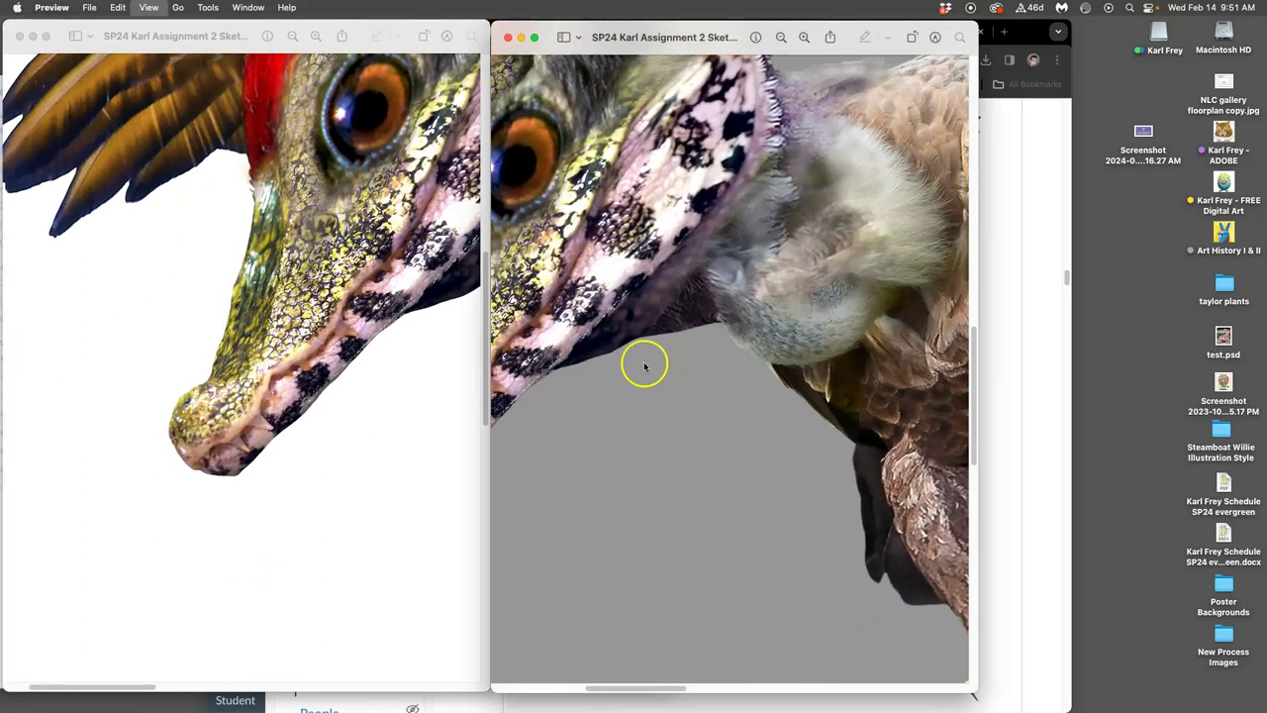
key(super+minus)
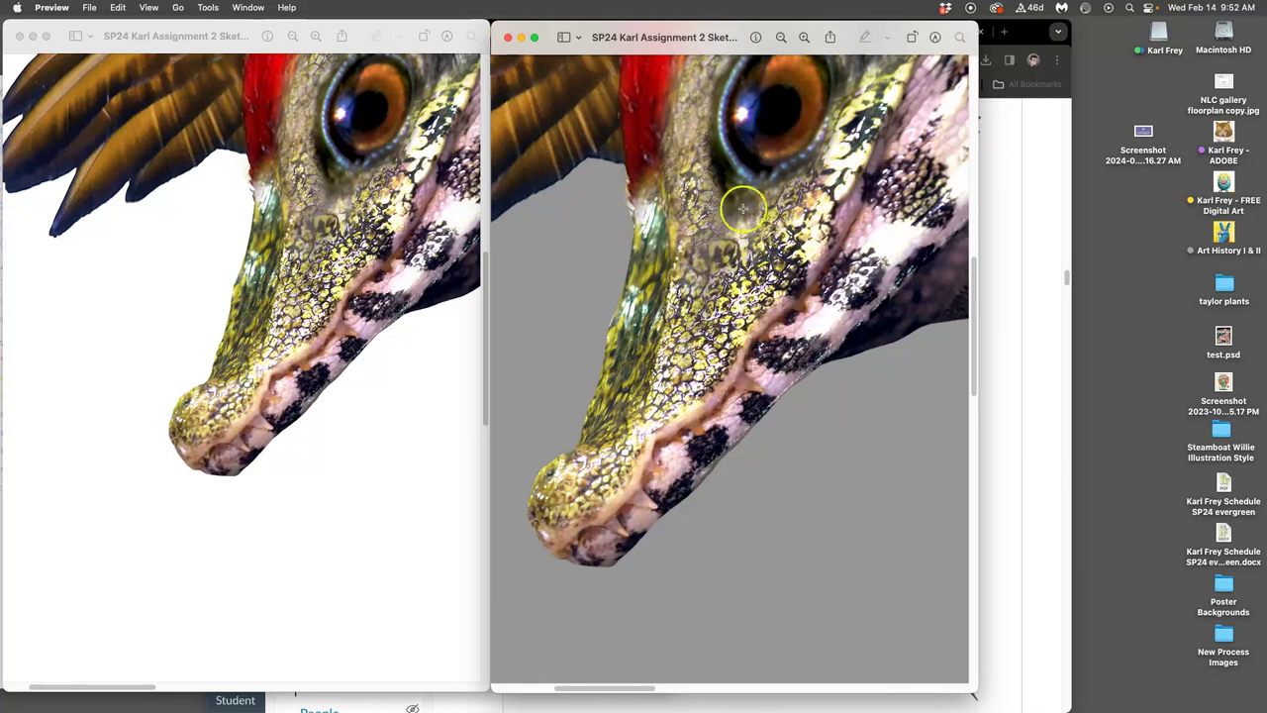
Step: Close the enlarged JPEG and PNG preview windows to return to the Proving Ground #1 folder
click(331, 222)
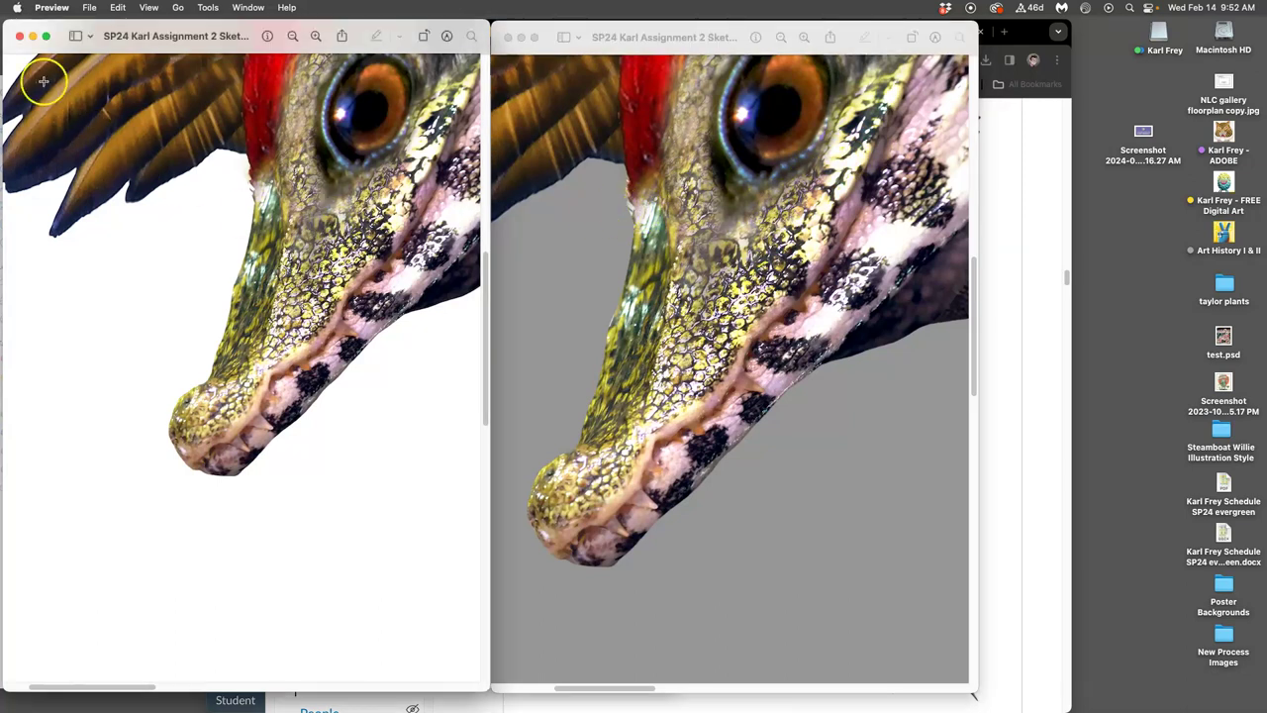
click(19, 37)
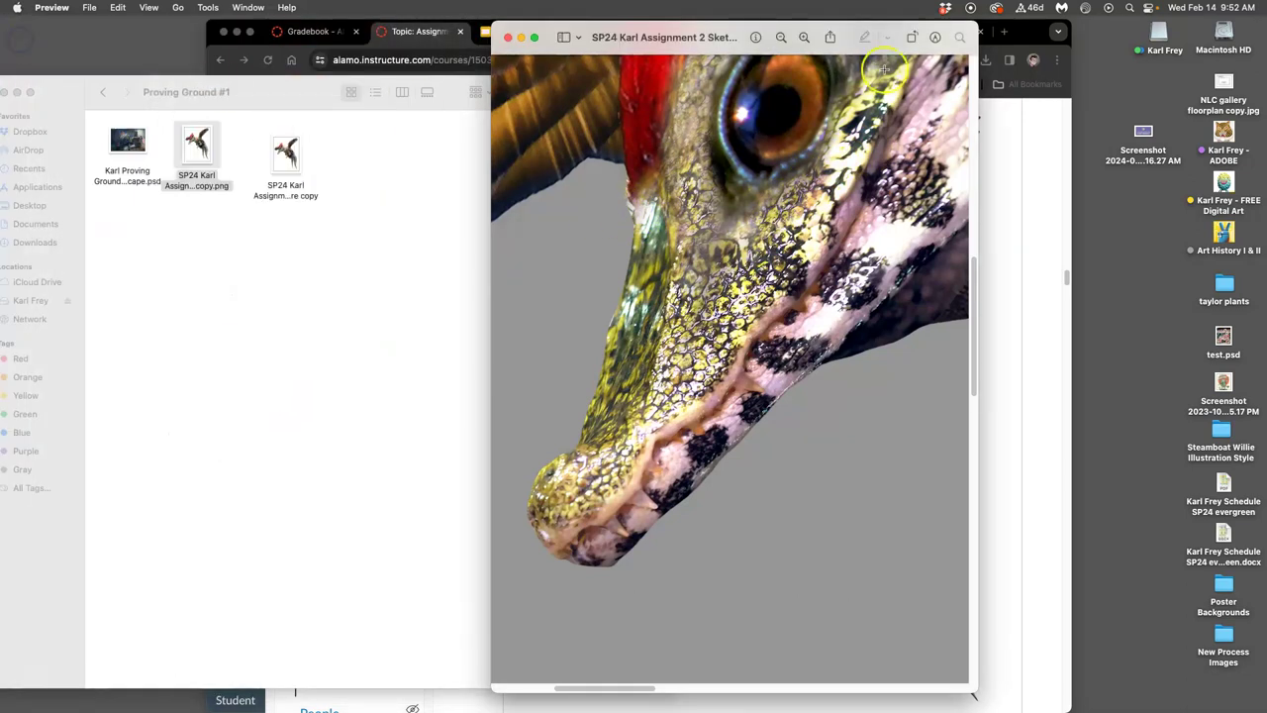
drag(894, 22, 895, 80)
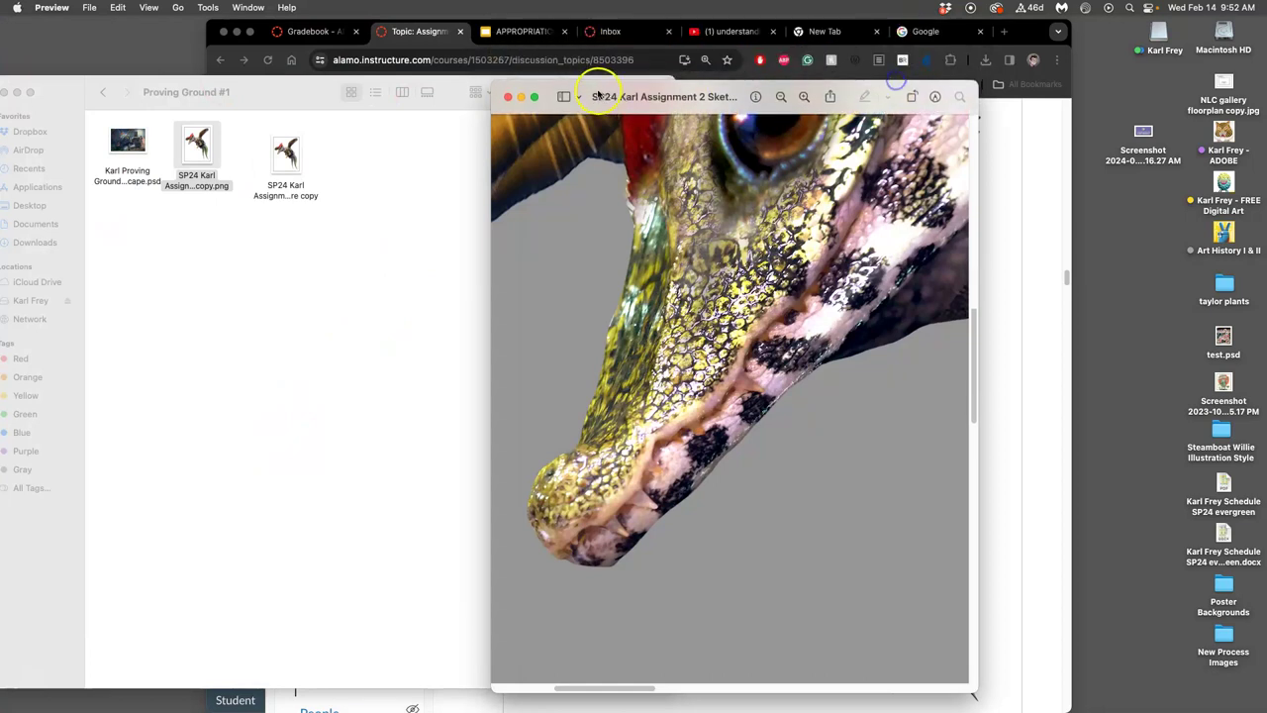
click(509, 97)
click(458, 169)
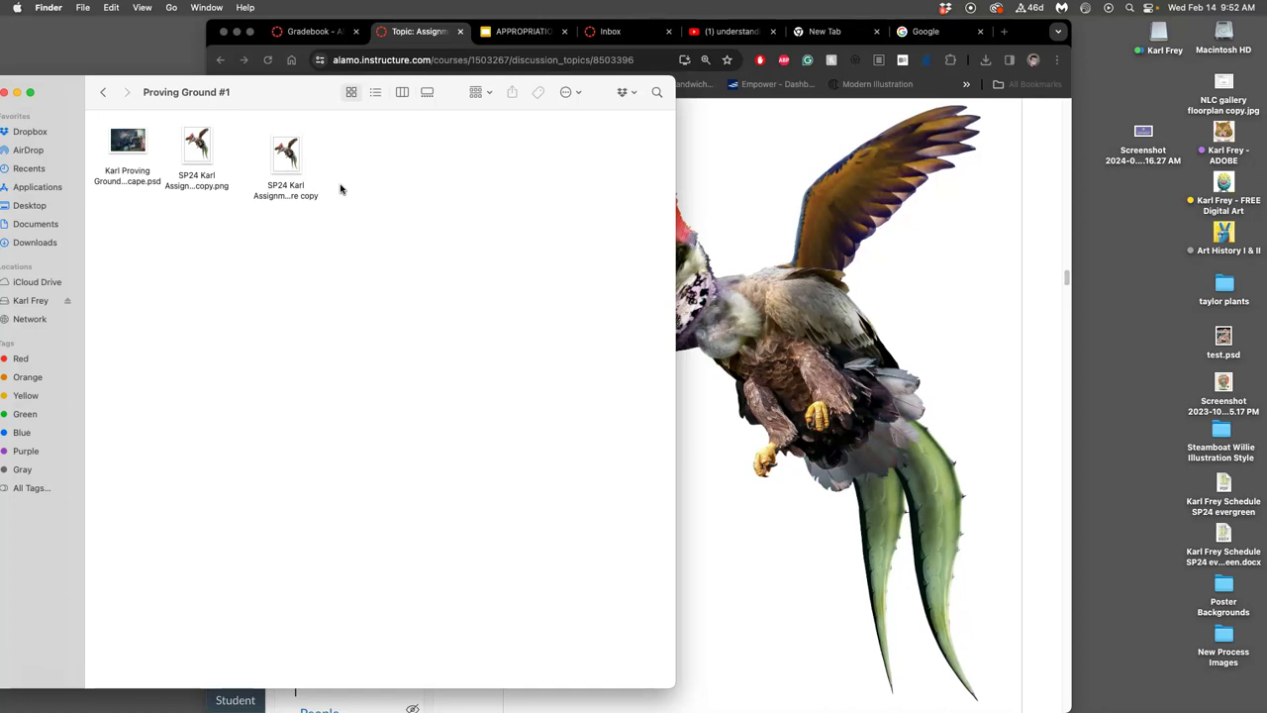
Step: Open the Surreal Dessert Creaturescape PSD from the Proving Ground #1 folder and hide its existing Dopey Vulture copy 2 layer
drag(250, 170, 218, 159)
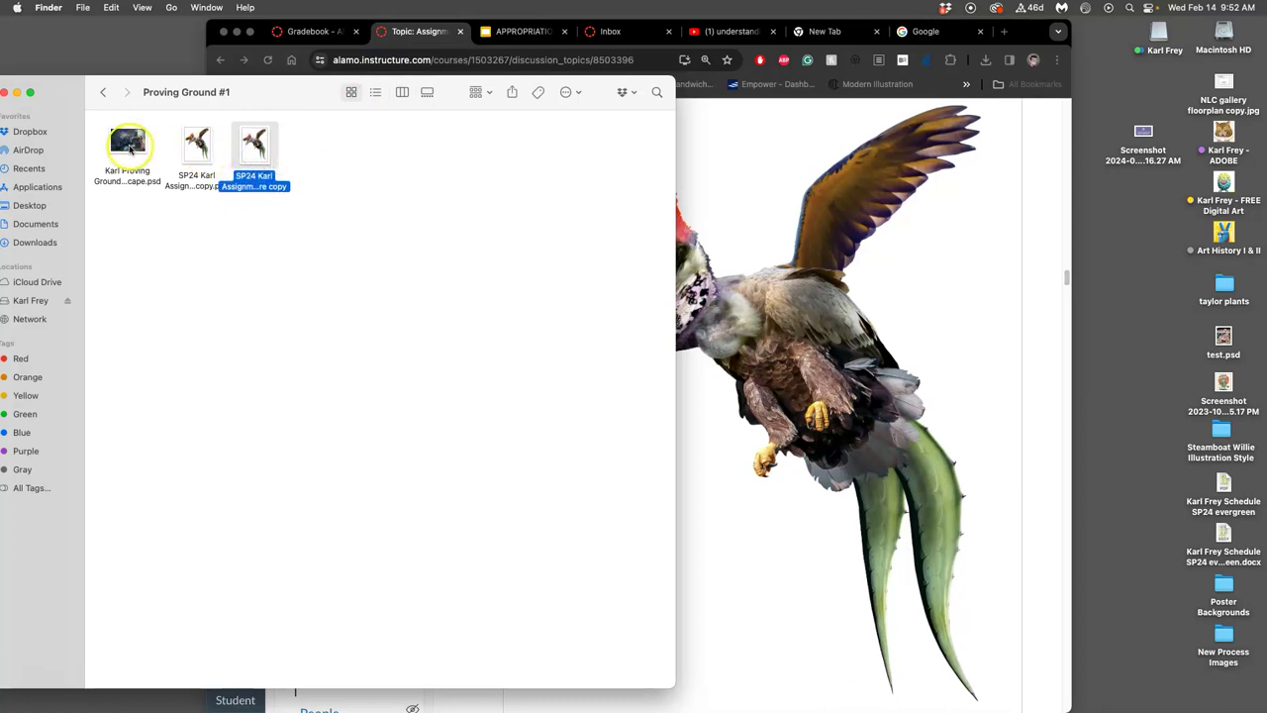
right_click(129, 146)
click(128, 146)
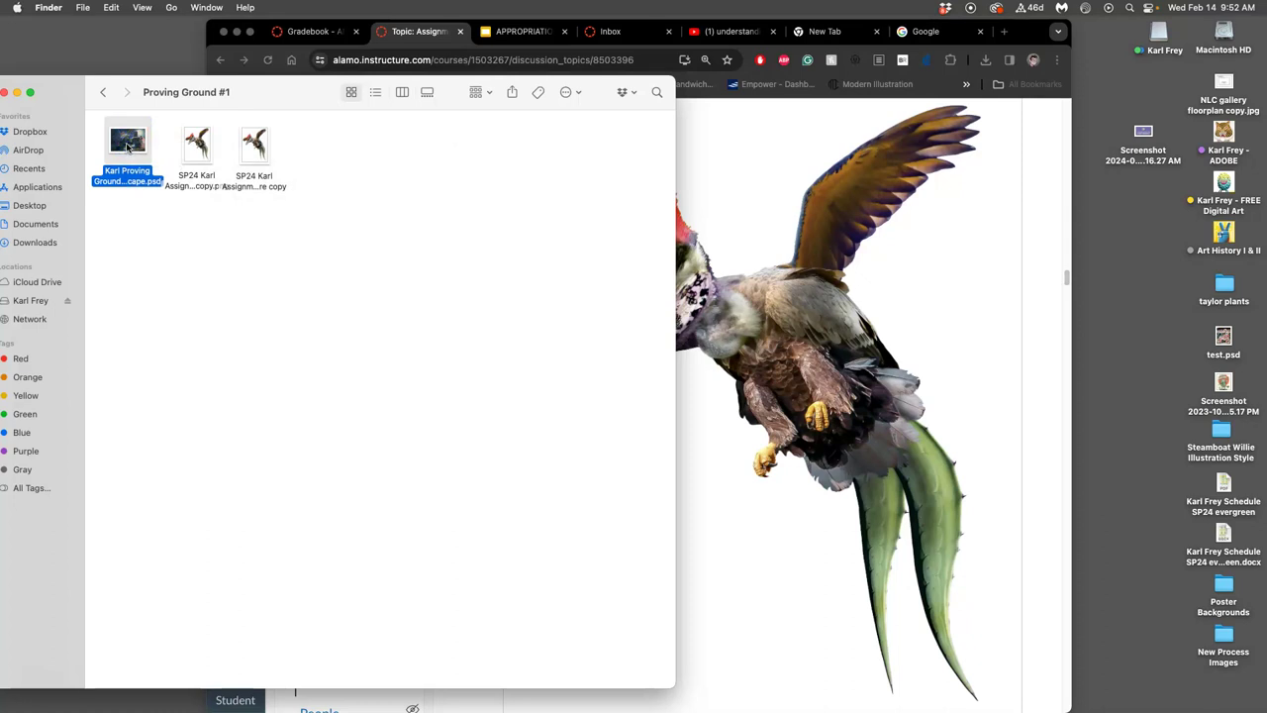
click(132, 145)
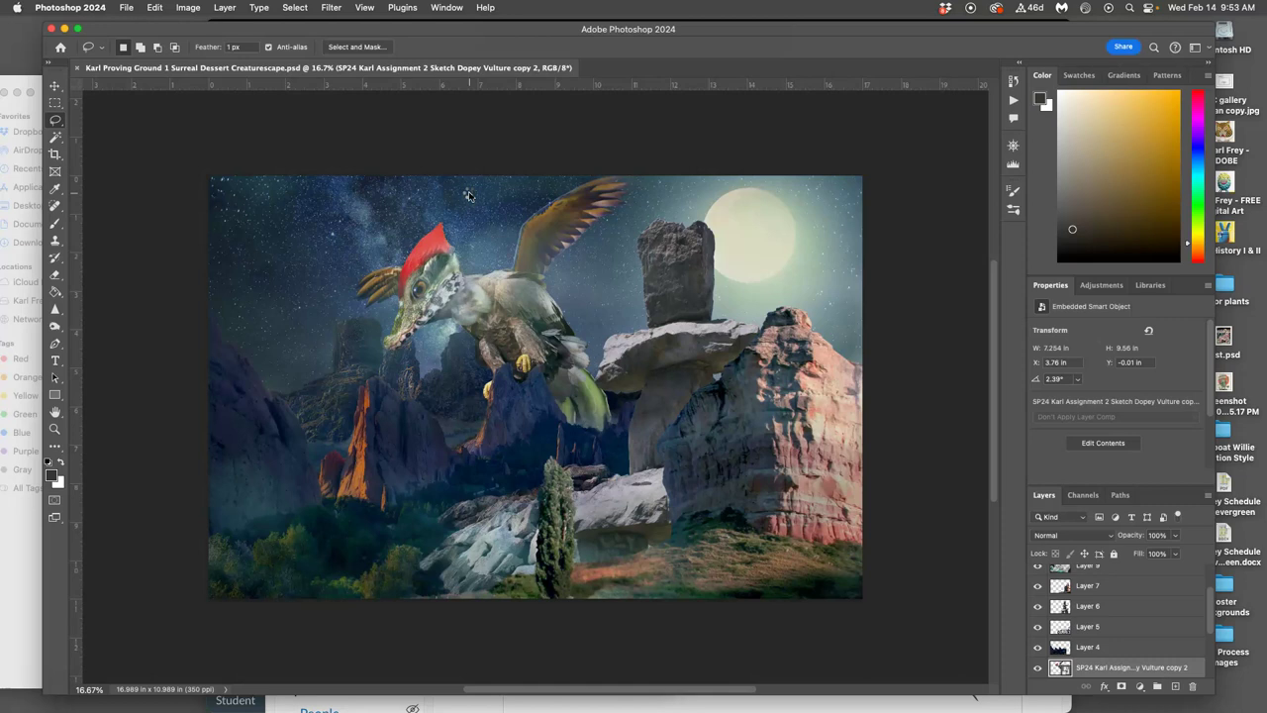
click(1038, 668)
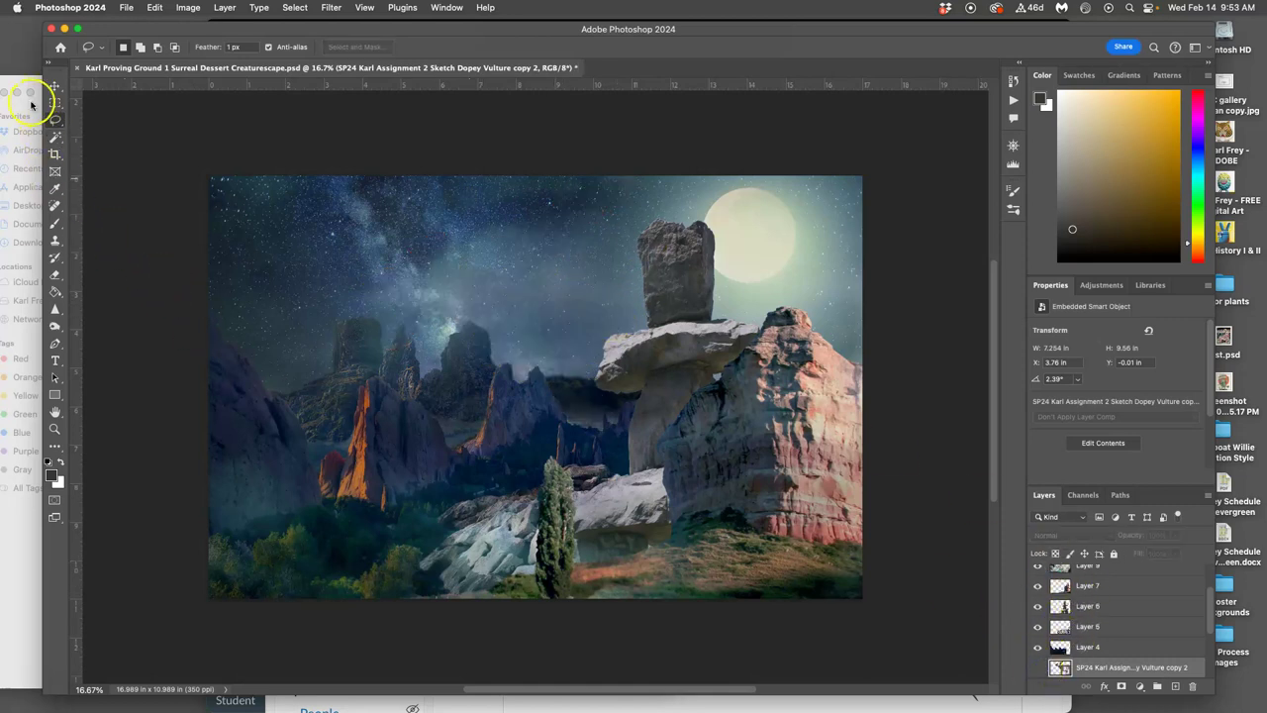
Step: Place the creature JPEG from the Proving Ground #1 folder into the landscape at its default size
click(31, 103)
drag(189, 151, 156, 252)
drag(244, 143, 739, 359)
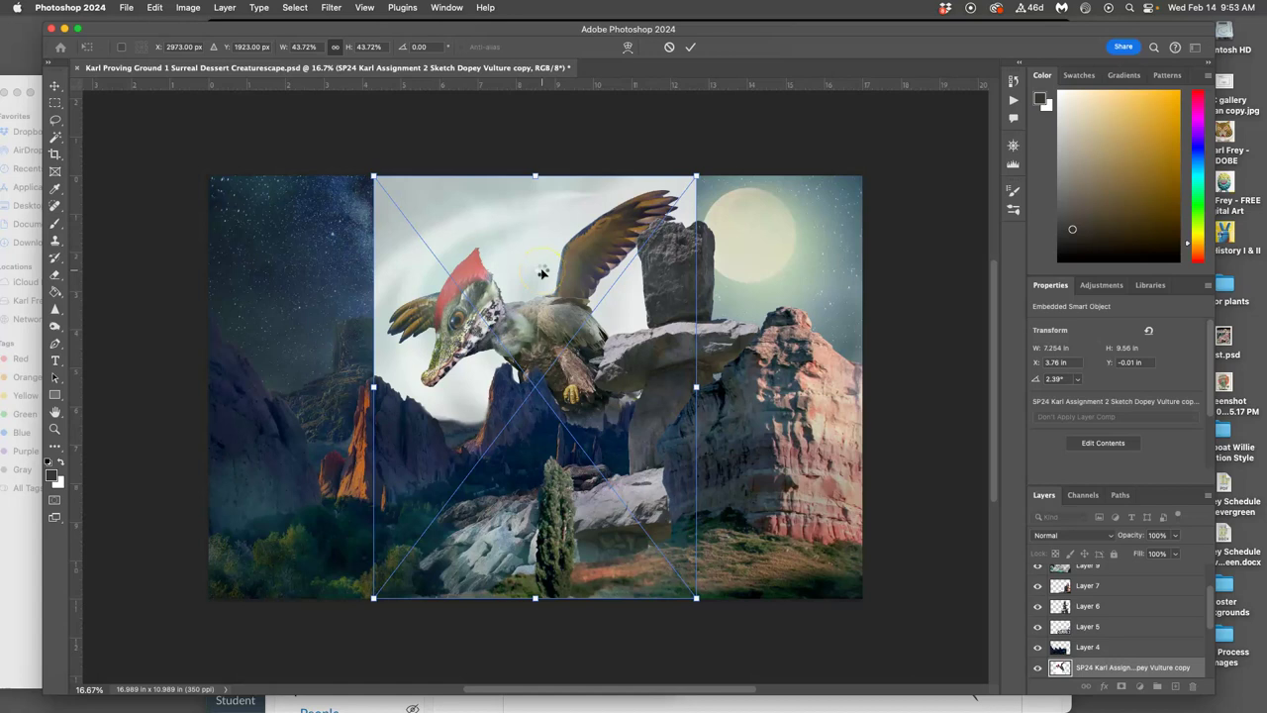
key(Return)
Step: Bring the placed JPEG layer to the top of the layer stack, above the clouds layer
key(super+bracketright)
key(super+bracketright)
key(super+bracketright)
key(super+bracketright)
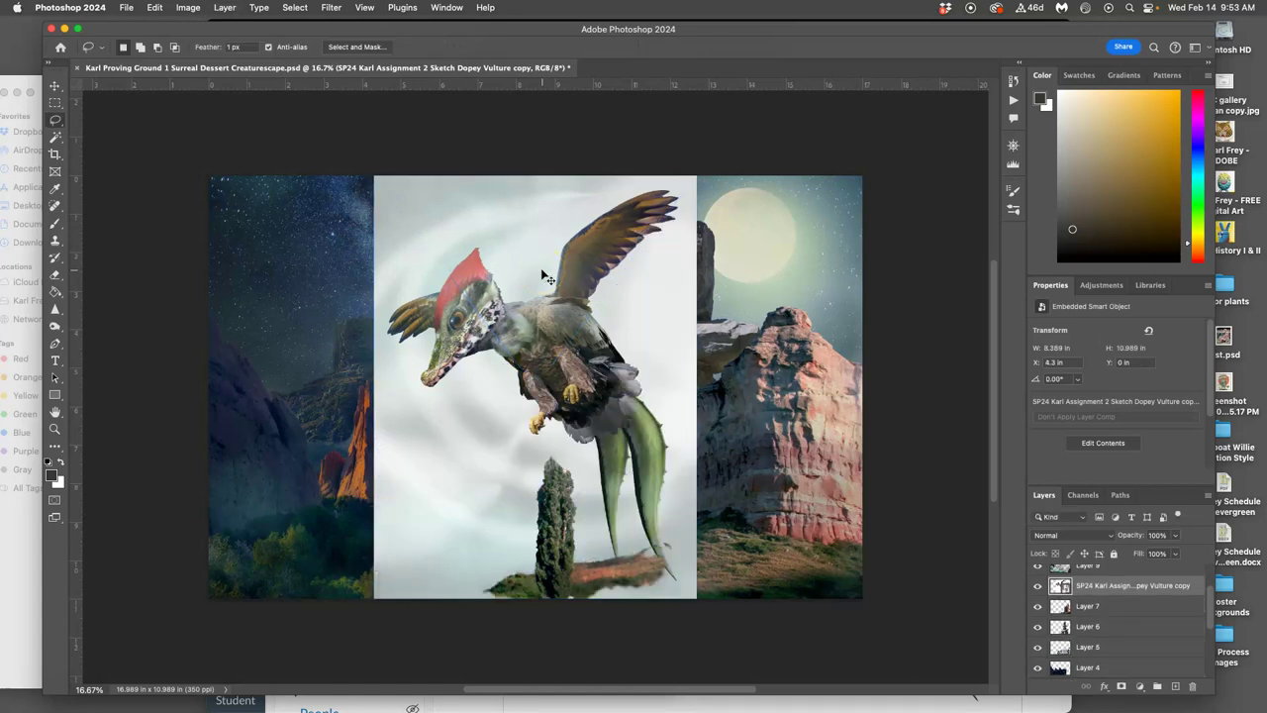
key(super+bracketright)
key(super+bracketright)
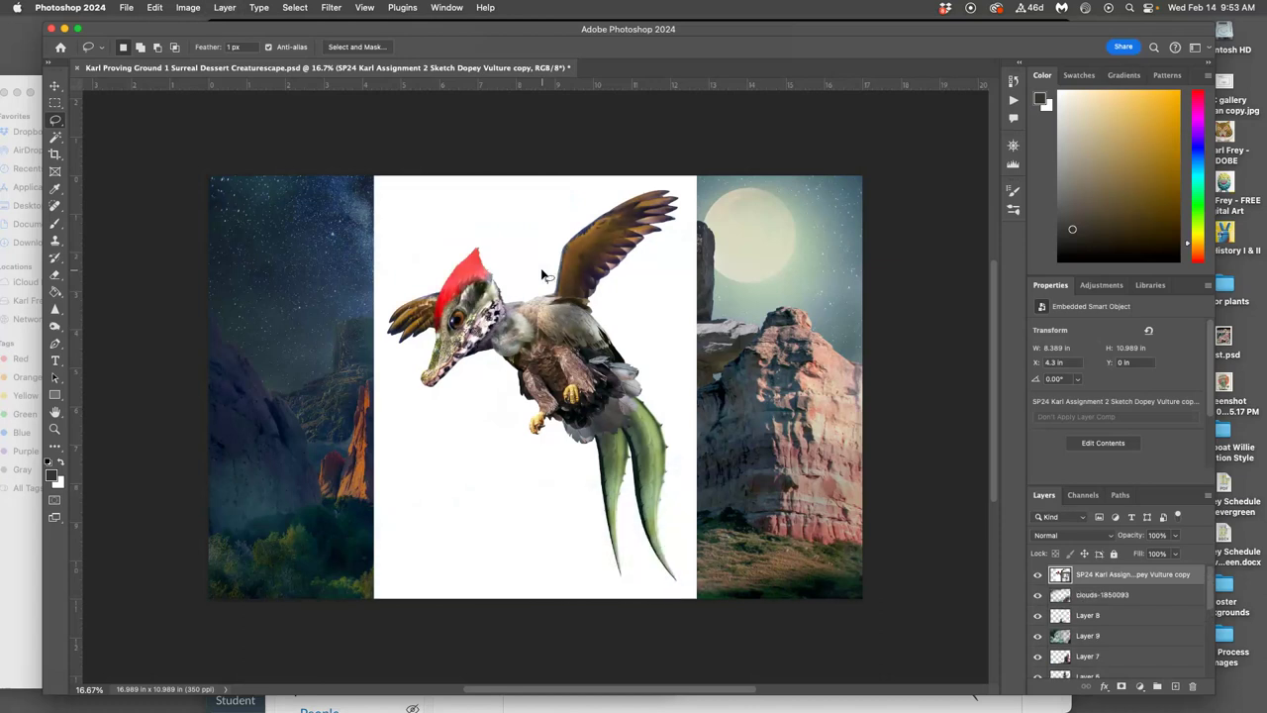
Step: Send the JPEG layer down behind the mountains, directly beneath Layer 3 copy 2
key(super+bracketleft)
key(super+bracketleft)
key(super+bracketleft)
key(super+bracketleft)
key(super+bracketleft)
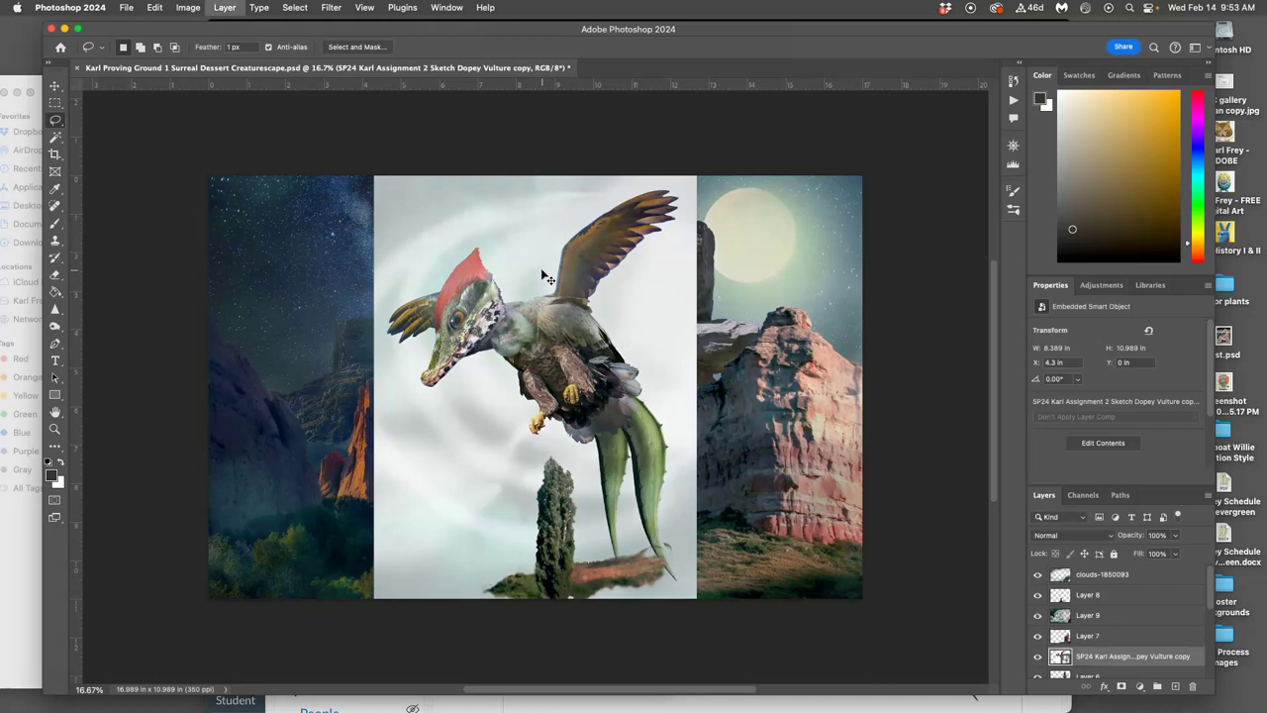
key(super+bracketleft)
key(super+bracketleft)
key(super+bracketleft)
key(super+bracketleft)
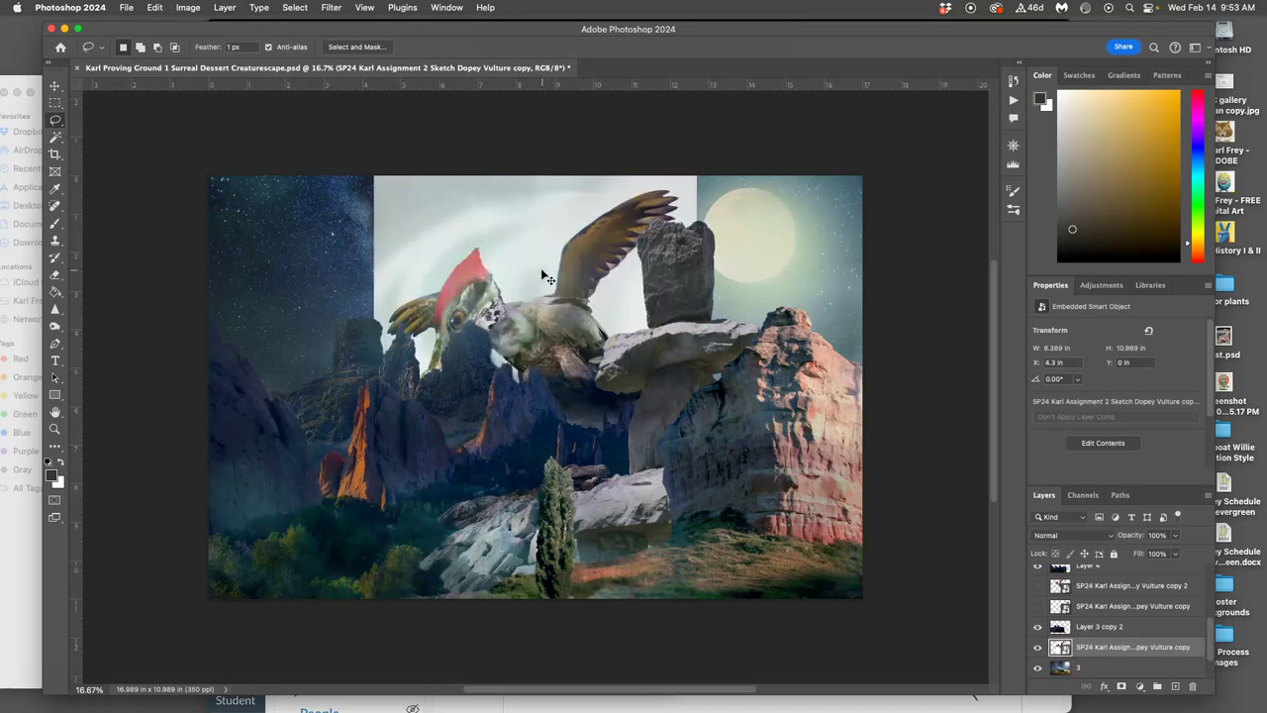
Step: Raise the JPEG layer back above Layer 9 and delete it from the composition
key(super+bracketright)
key(super+bracketright)
key(super+bracketright)
key(super+bracketright)
key(super+bracketright)
key(super+bracketright)
key(super+bracketright)
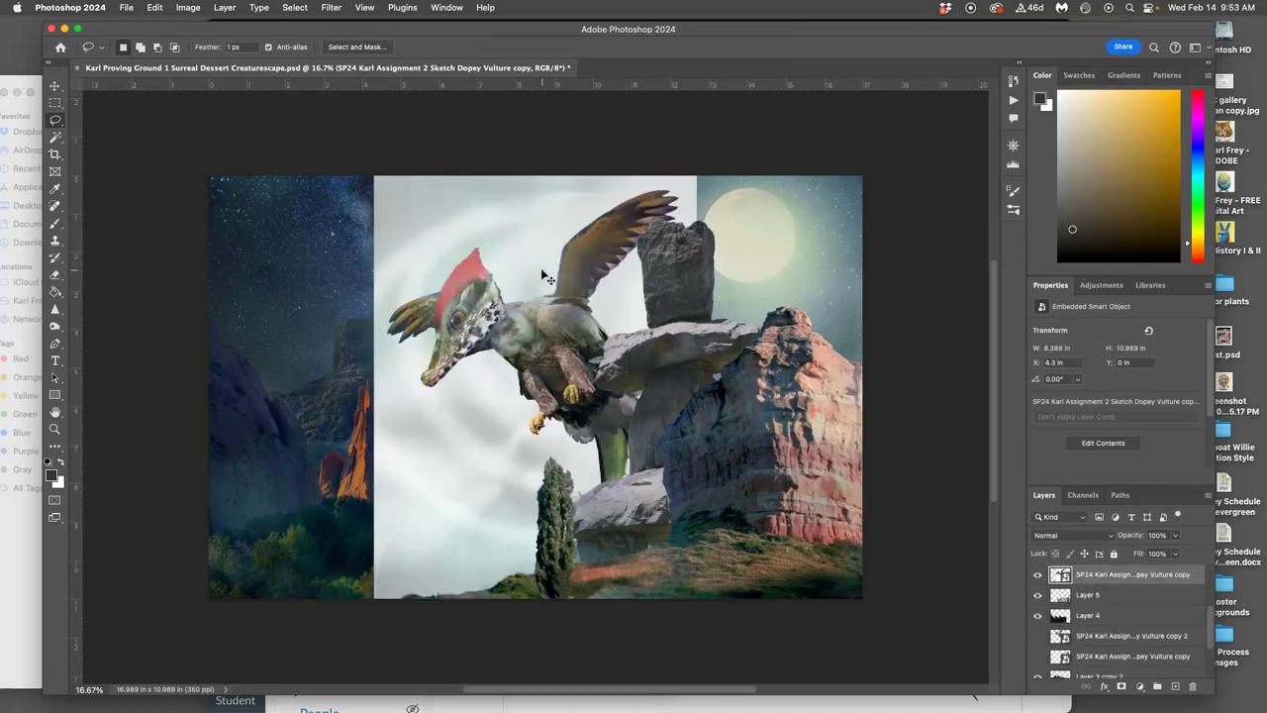
key(super+bracketright)
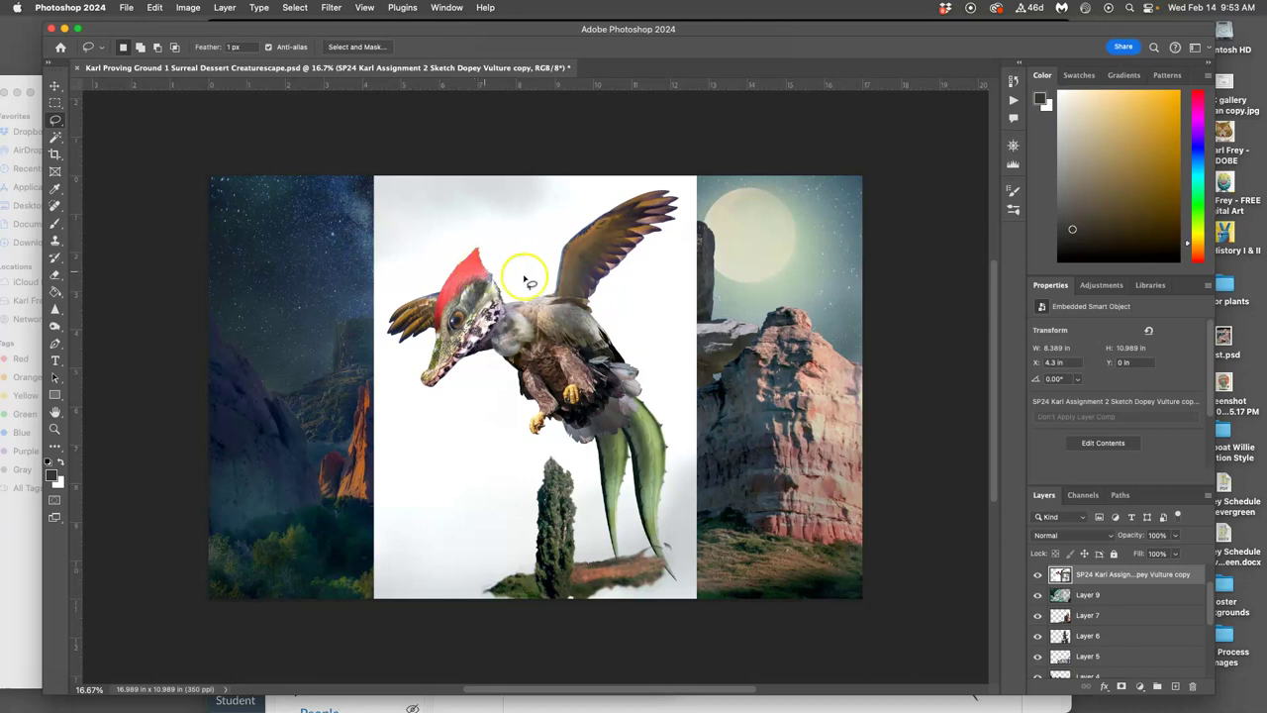
key(BackSpace)
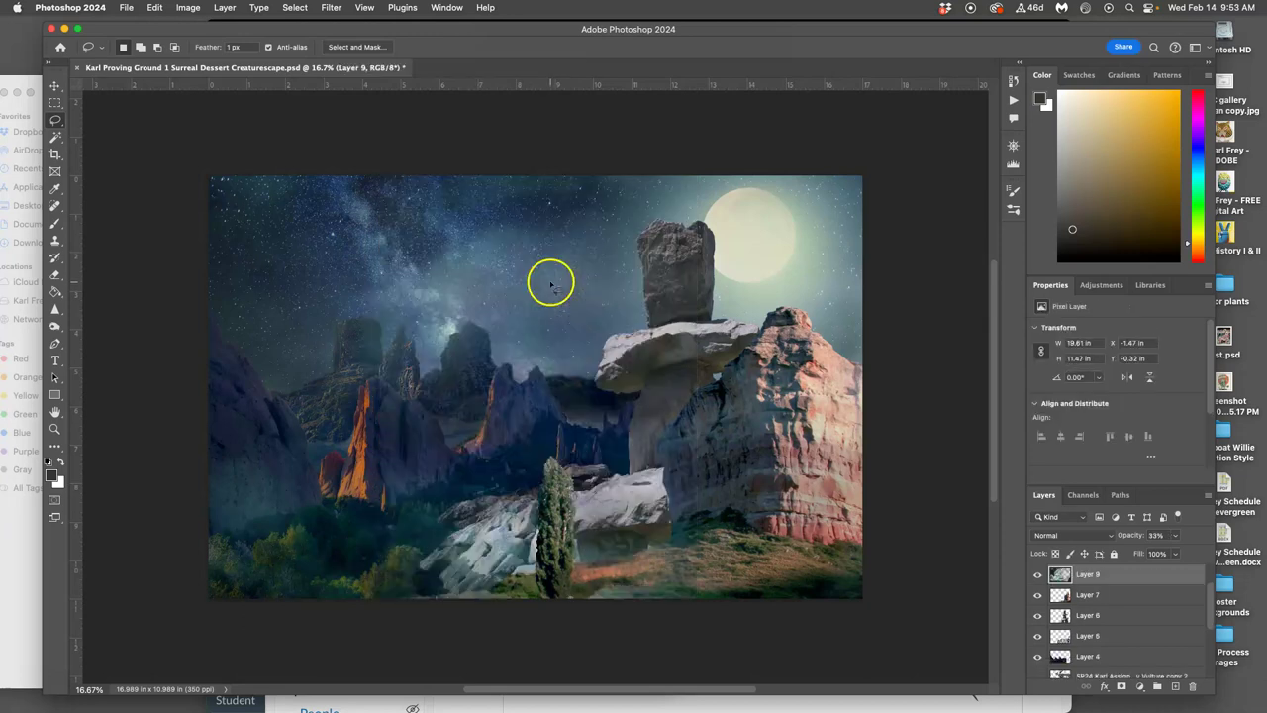
Step: Place the transparent creature PNG from the project folder into the landscape, above Layer 9
click(12, 87)
drag(157, 256, 751, 401)
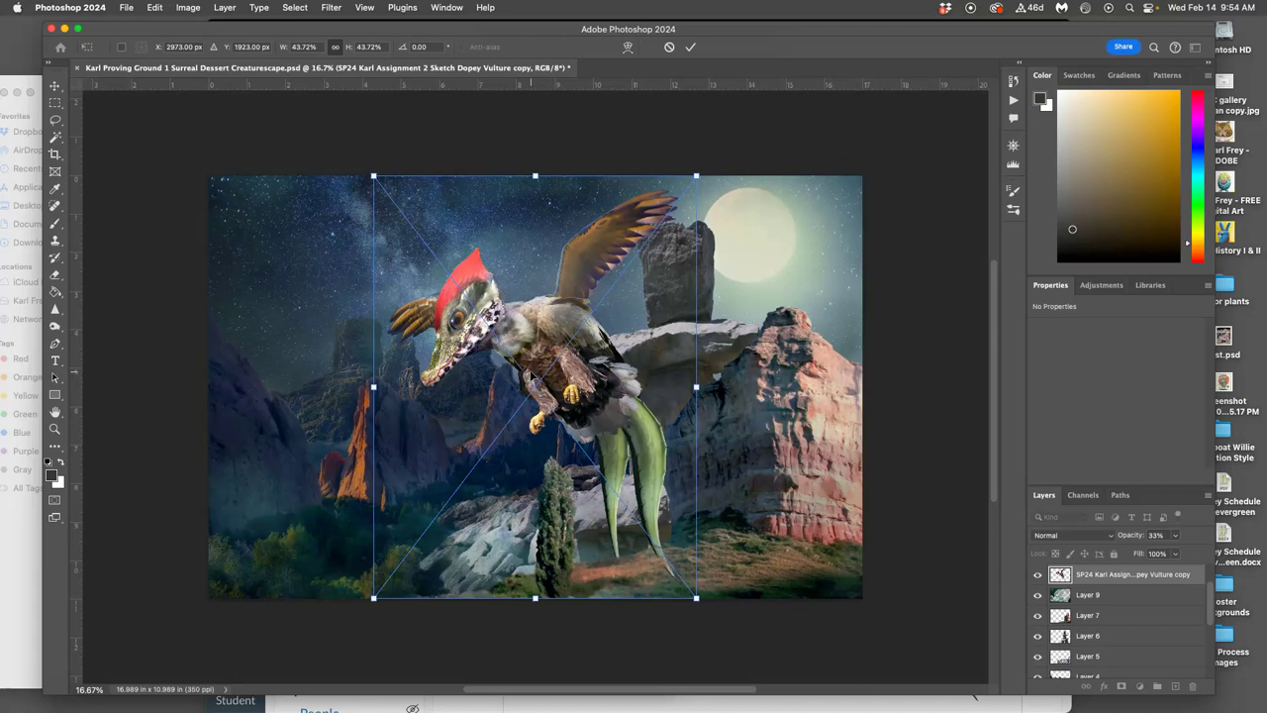
Step: Examine the placed PNG's snout, neck and legs at up to 200% to check the cutout against the landscape
key(super+plus)
key(super+plus)
key(super+plus)
key(super+plus)
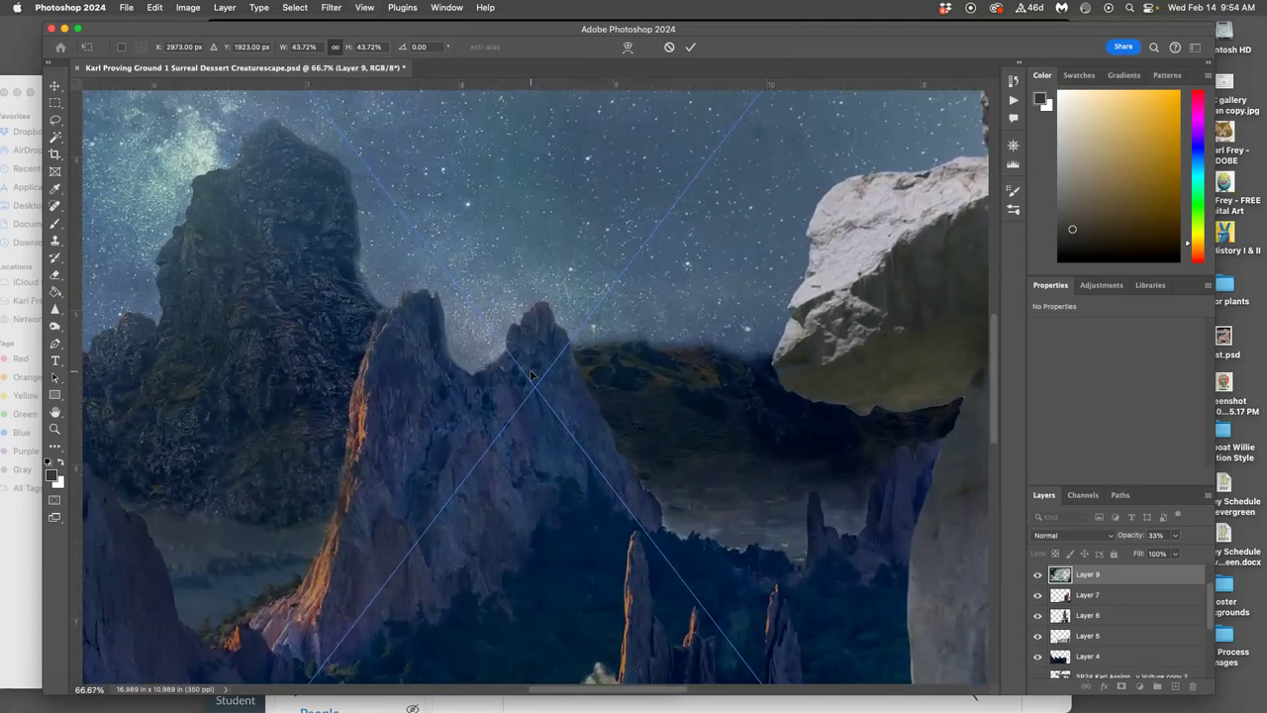
scroll(330, 331, left, 3)
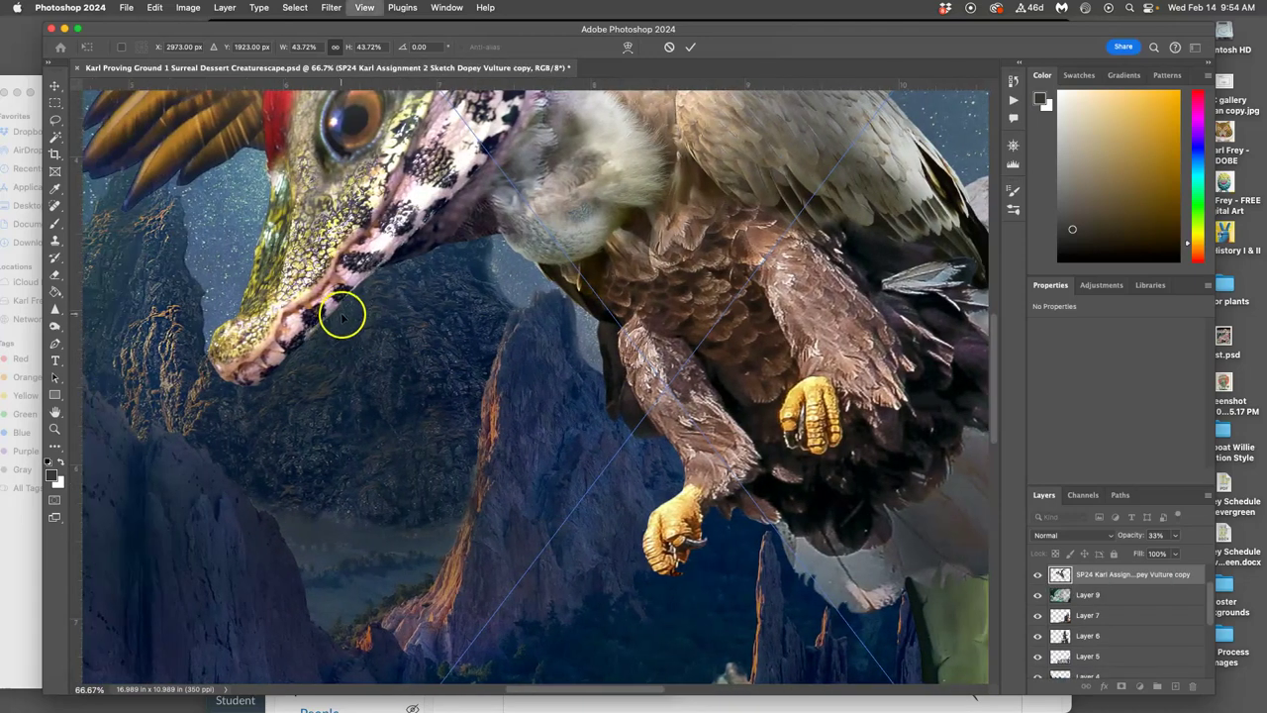
key(super+plus)
scroll(491, 337, up, 2)
key(super+plus)
scroll(526, 317, down, 5)
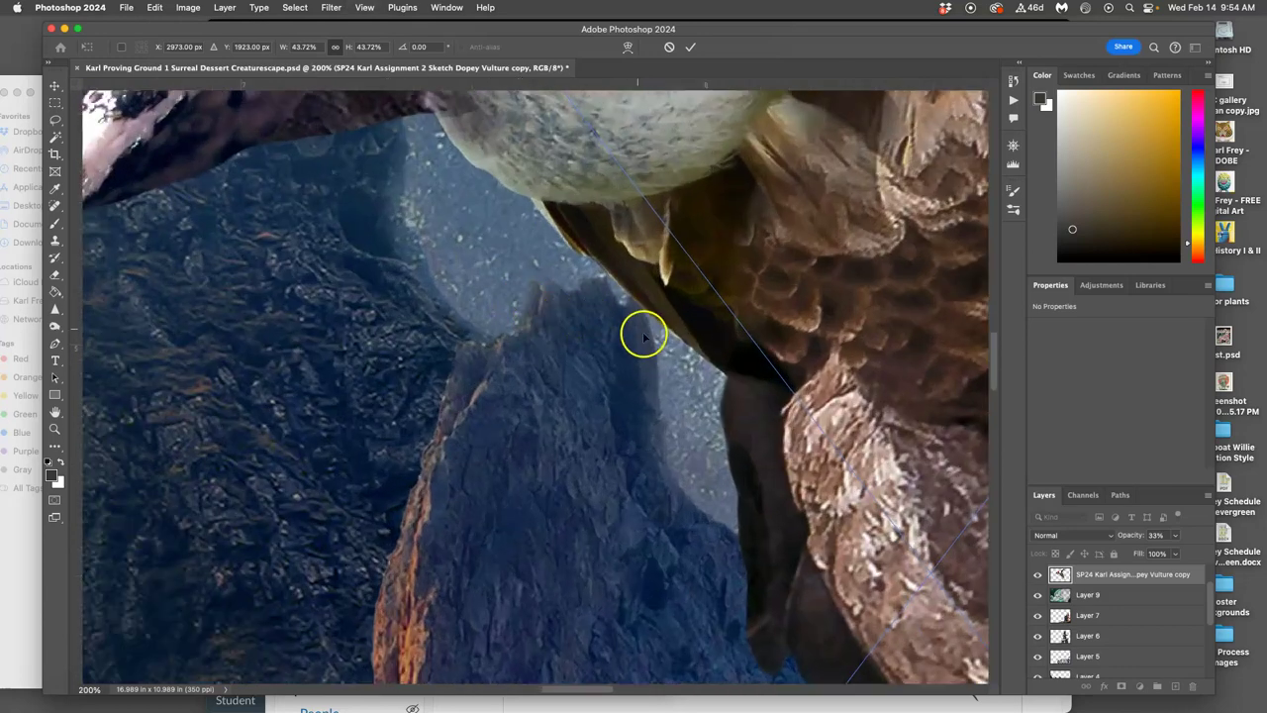
Step: Inspect the creature's tail feathers, back and raised wing edges at 200%, and view the whole composition at 12.5%
scroll(645, 334, right, 3)
scroll(650, 342, right, 10)
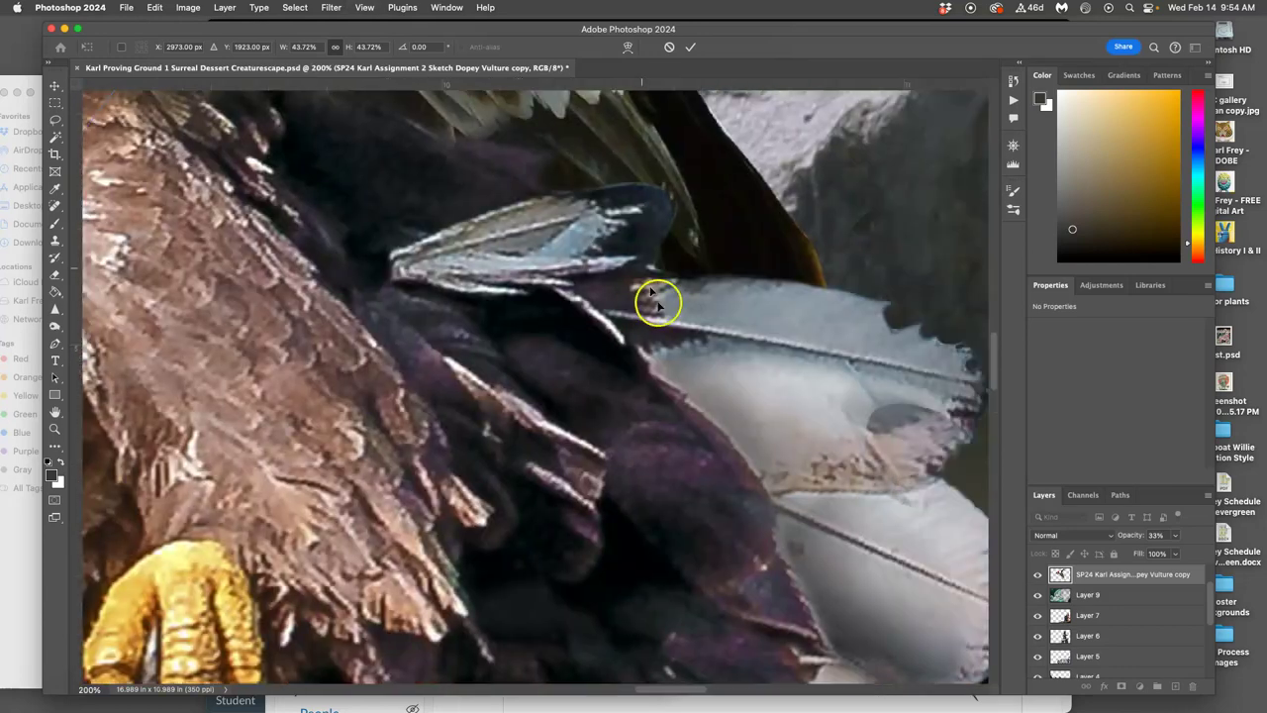
scroll(752, 278, right, 10)
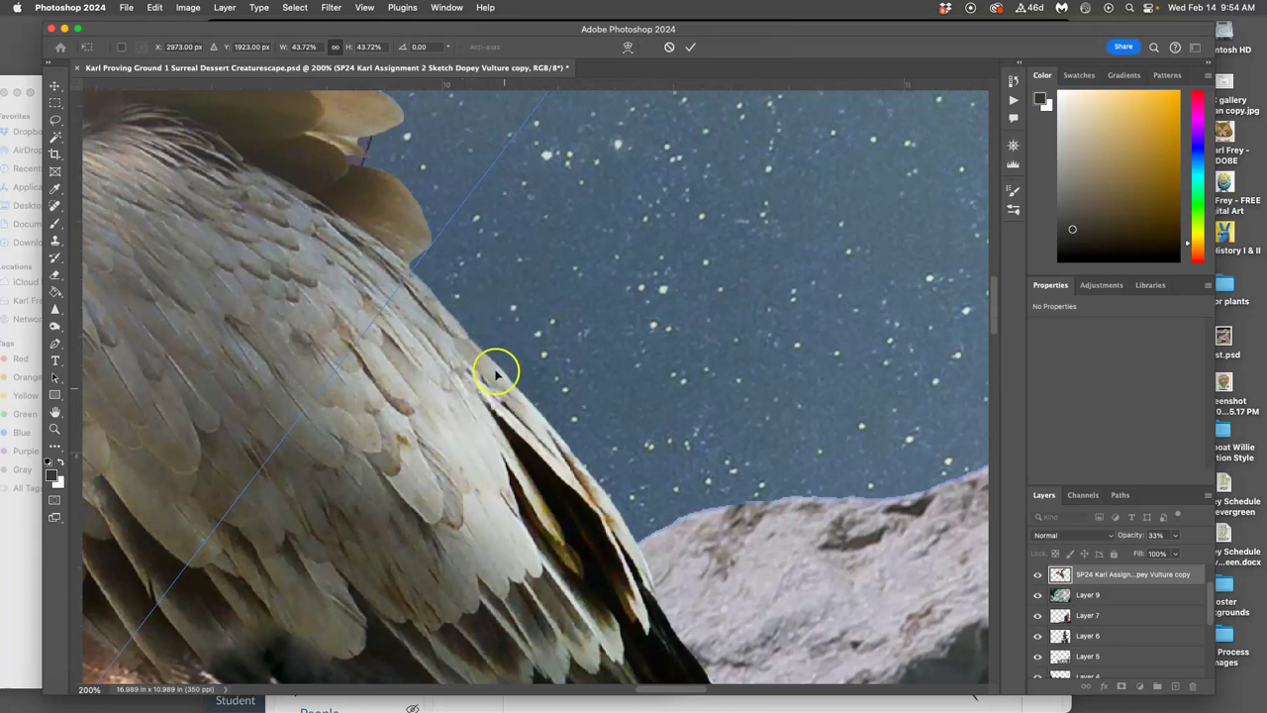
scroll(436, 232, up, 5)
scroll(430, 264, left, 3)
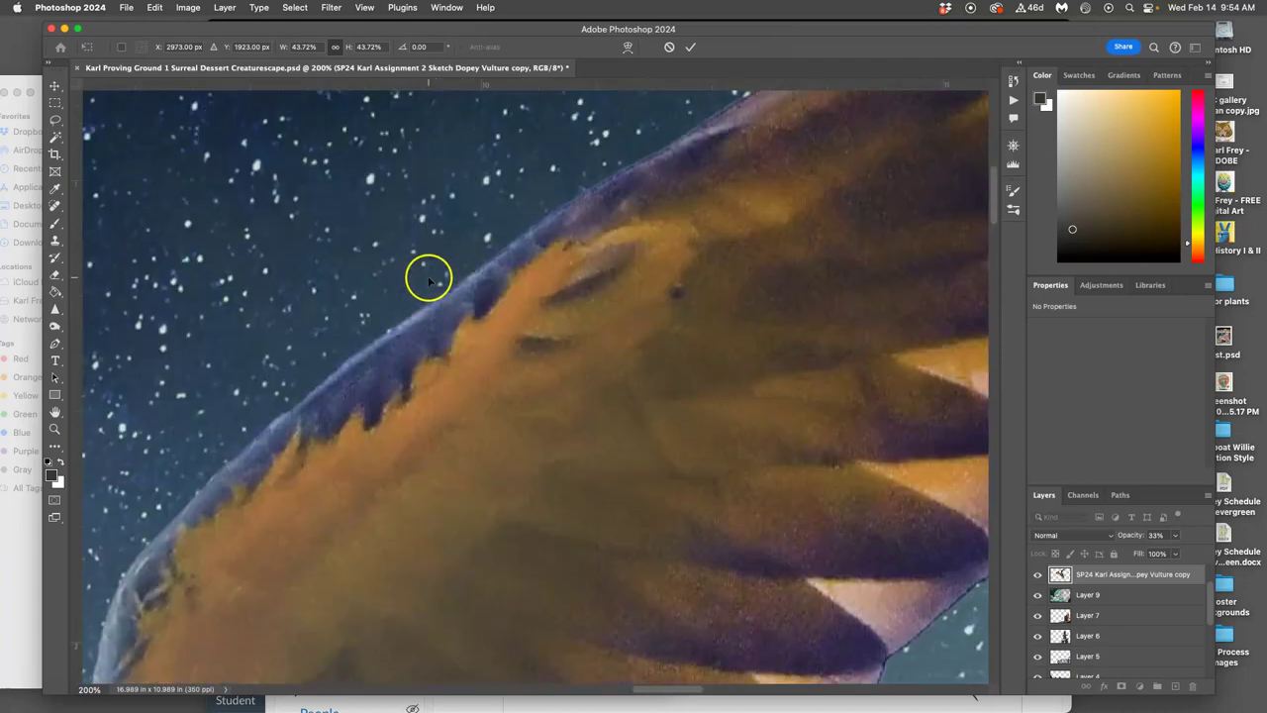
scroll(476, 273, right, 10)
scroll(525, 282, up, 3)
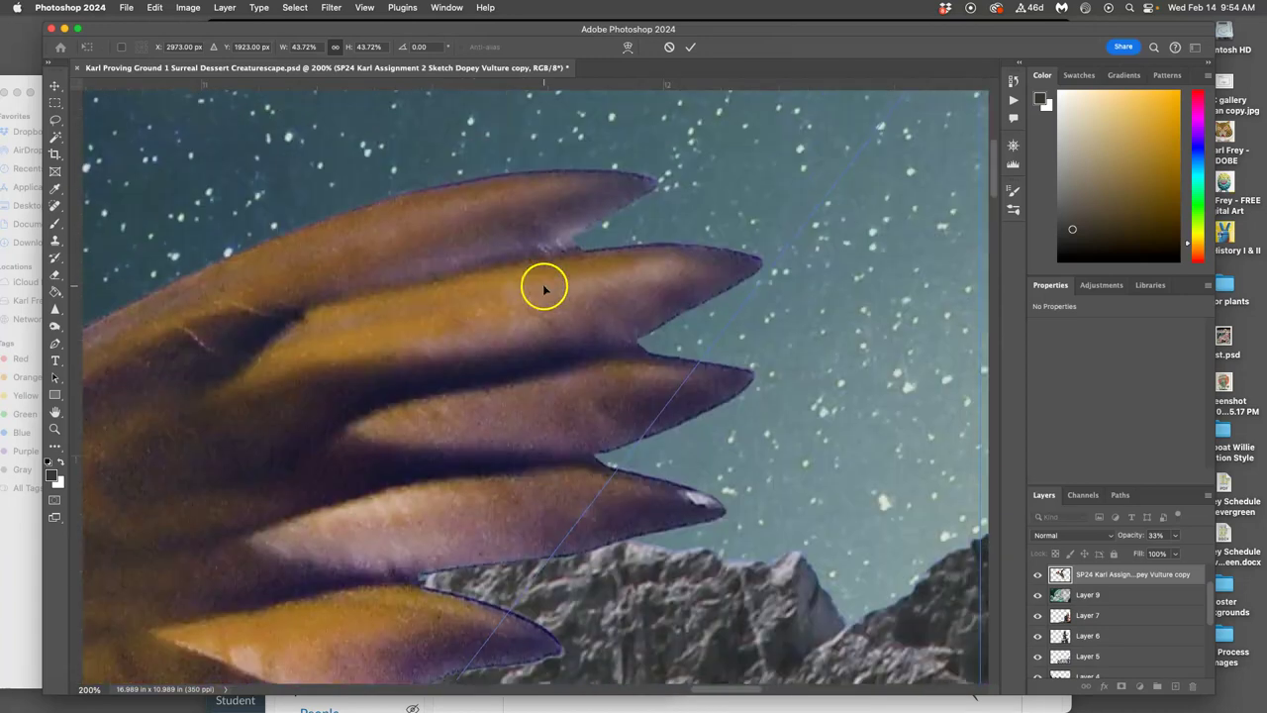
key(super+minus)
key(super+minus)
key(super+minus)
key(super+minus)
key(super+minus)
key(super+minus)
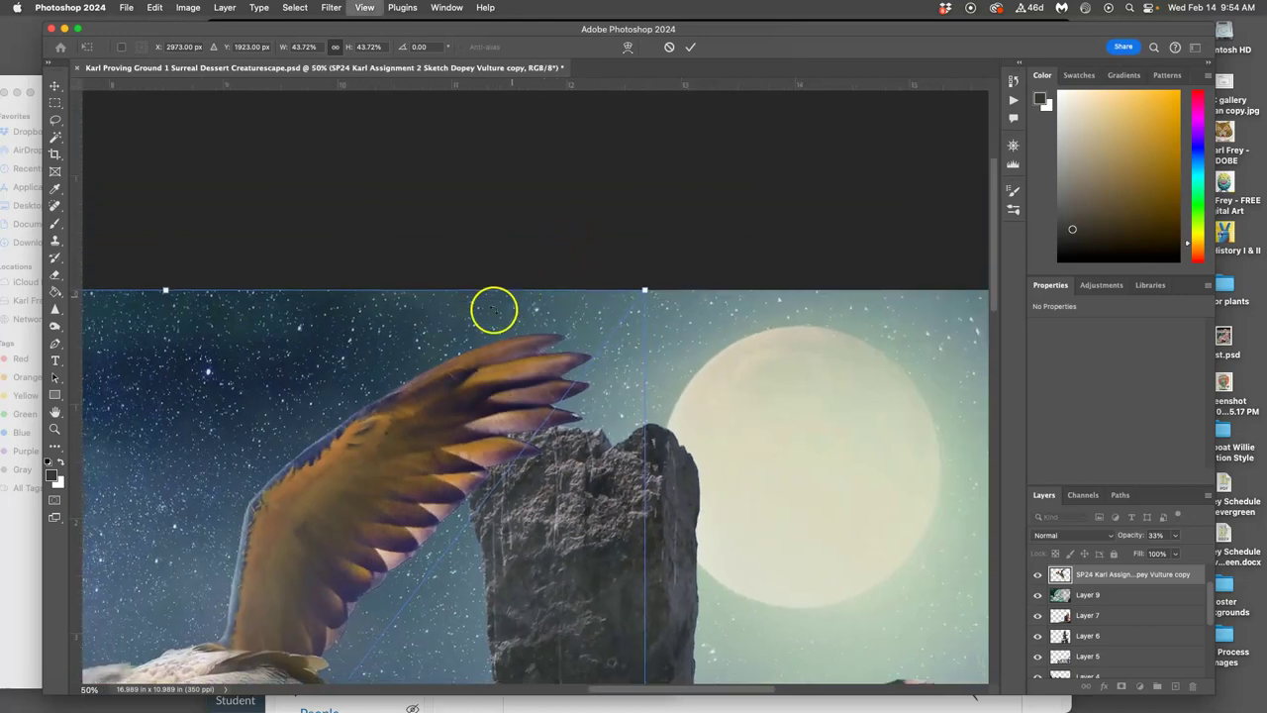
key(super+minus)
scroll(450, 346, down, 5)
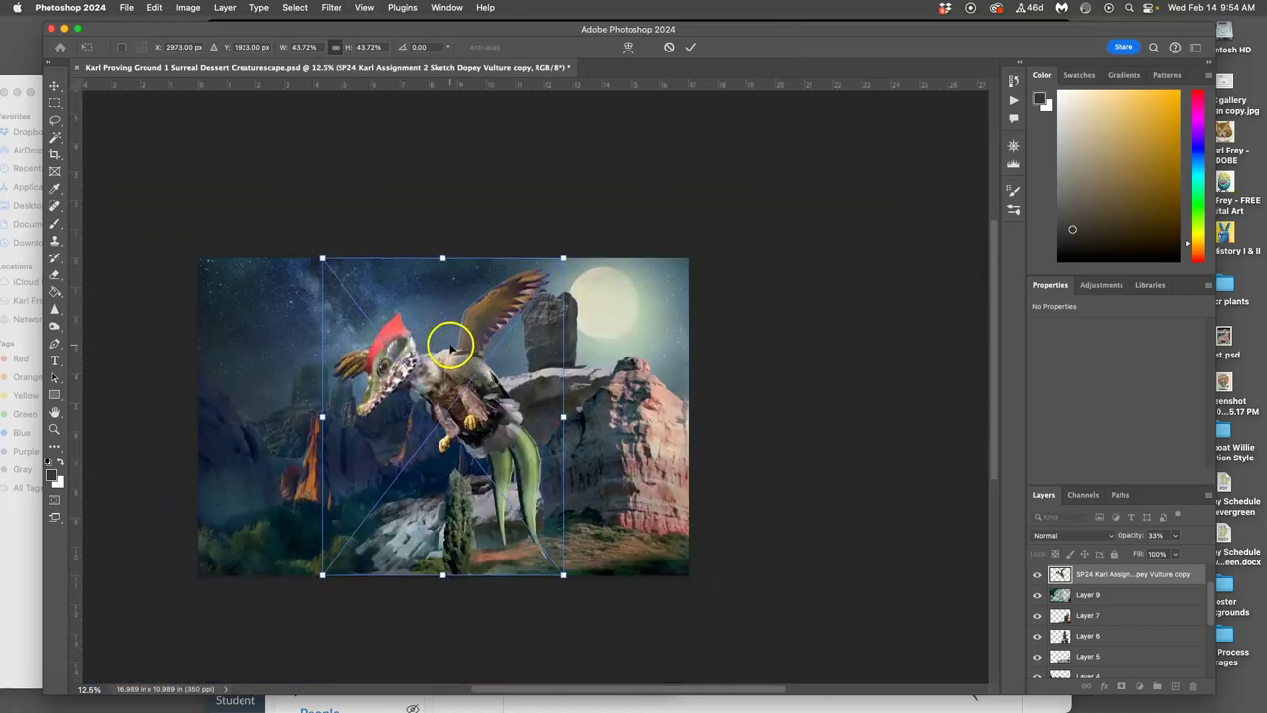
scroll(451, 347, left, 5)
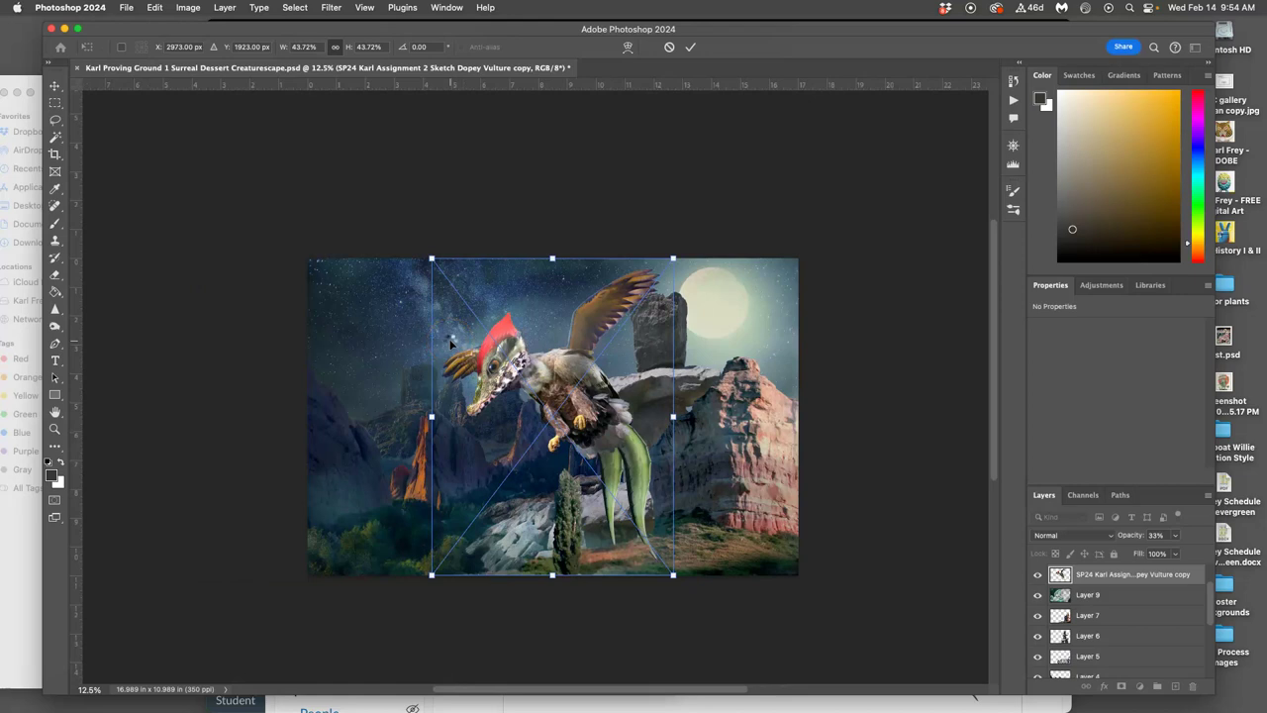
Step: Commit the placed PNG and send its layer behind the foreground rocks, between Layer 5 and Layer 4
key(Return)
key(super+bracketleft)
key(super+bracketleft)
key(super+bracketleft)
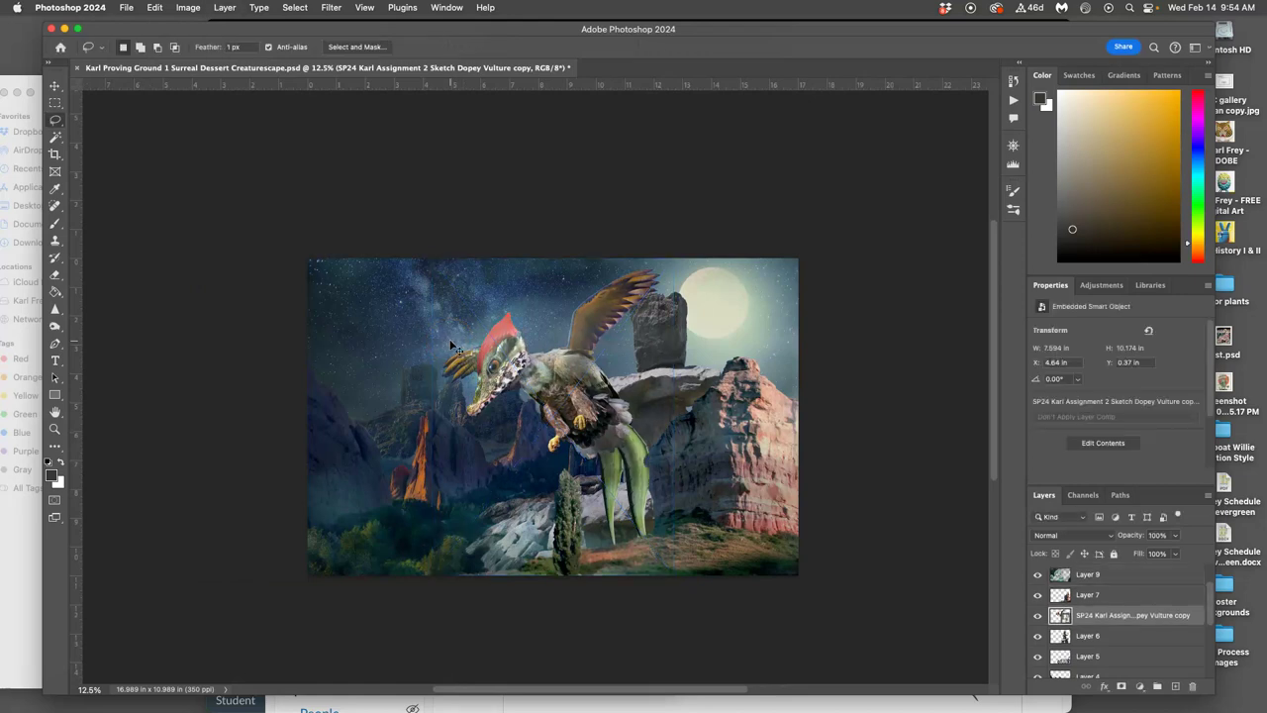
key(super+bracketleft)
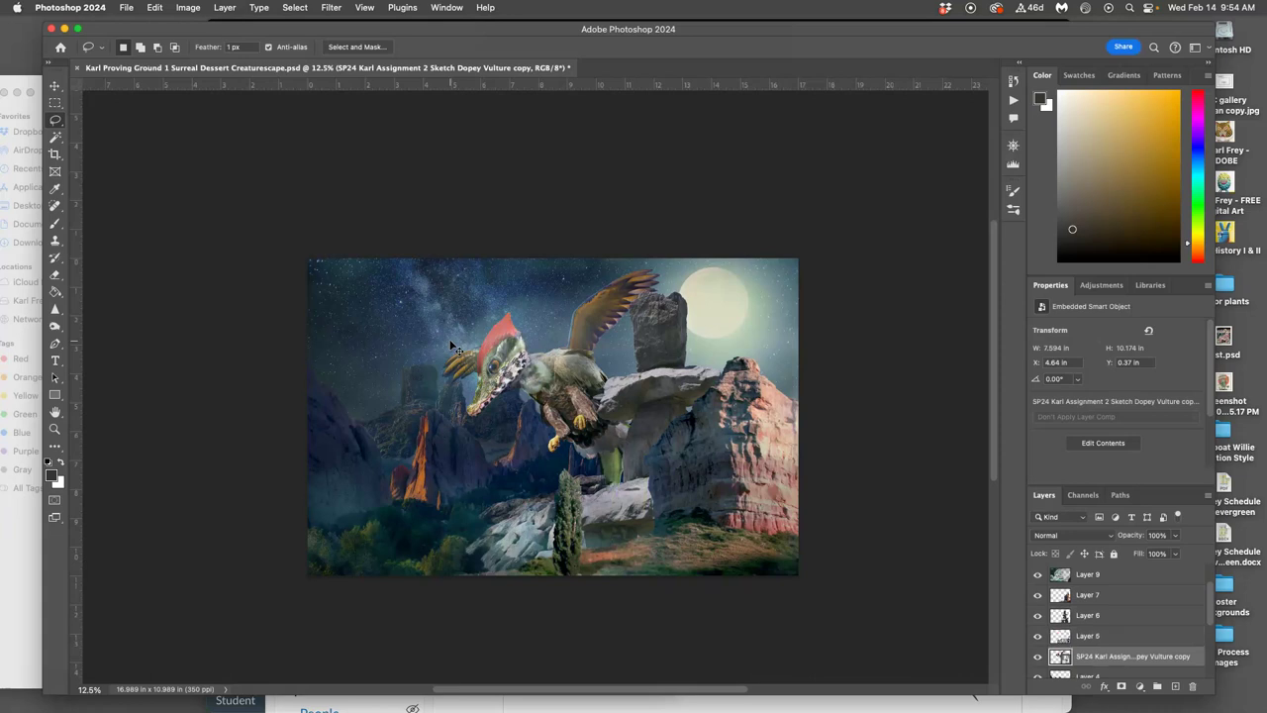
key(super+bracketleft)
key(super+bracketright)
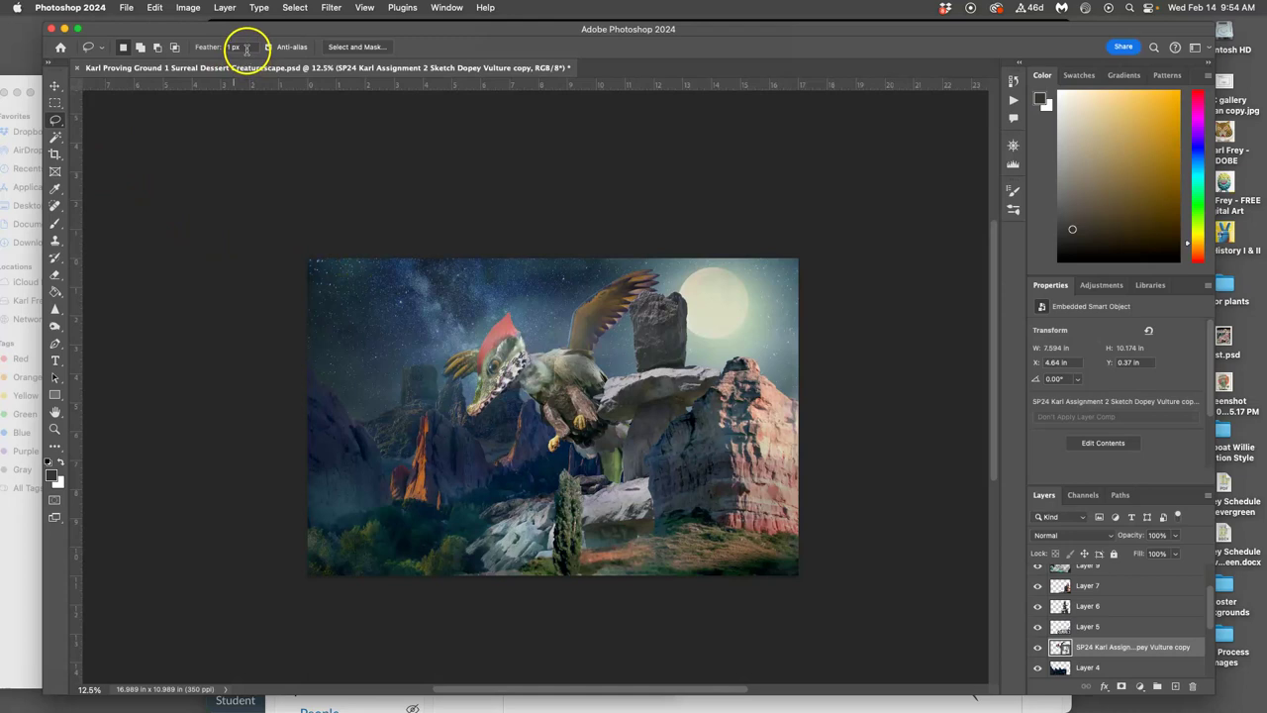
Step: Move the creature left with the Move tool, to about X 3.44 in and Y 0.62 in
drag(245, 29, 287, 24)
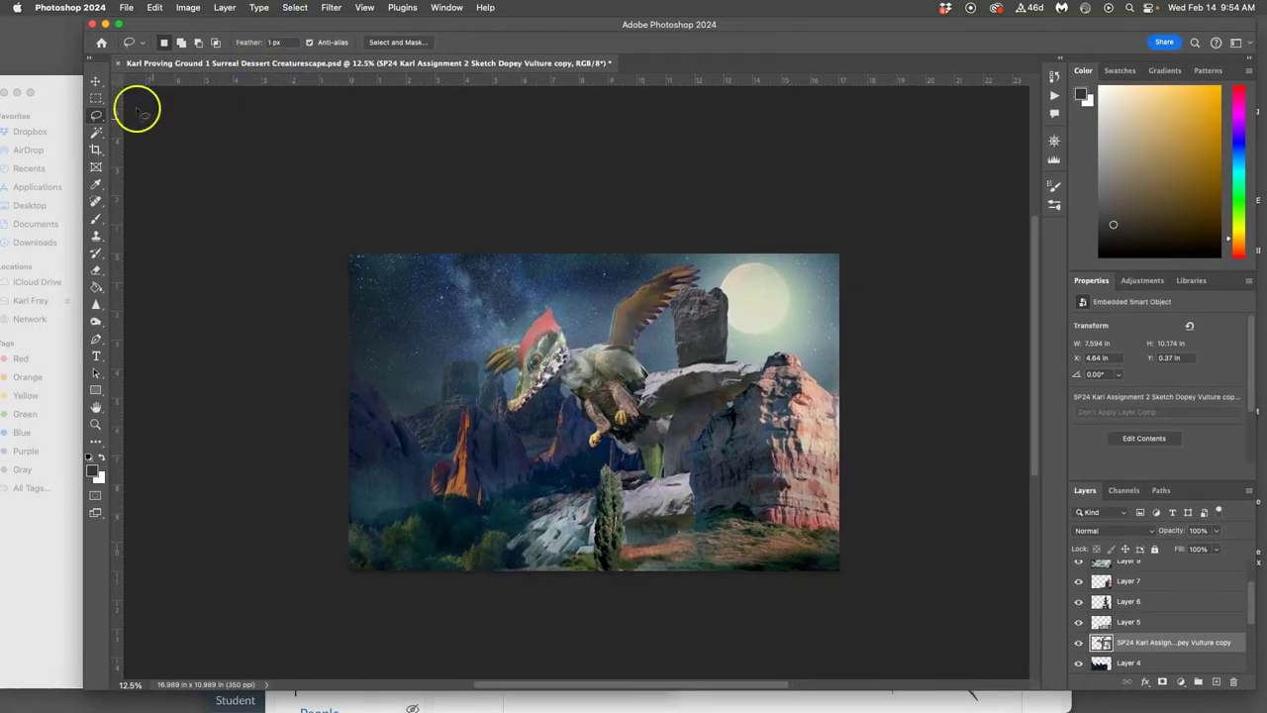
click(96, 80)
mouse_move(603, 387)
mouse_down()
mouse_move(545, 393)
mouse_move(532, 436)
mouse_move(563, 443)
mouse_move(588, 382)
mouse_move(580, 396)
mouse_move(551, 373)
mouse_move(535, 386)
mouse_move(583, 389)
mouse_up()
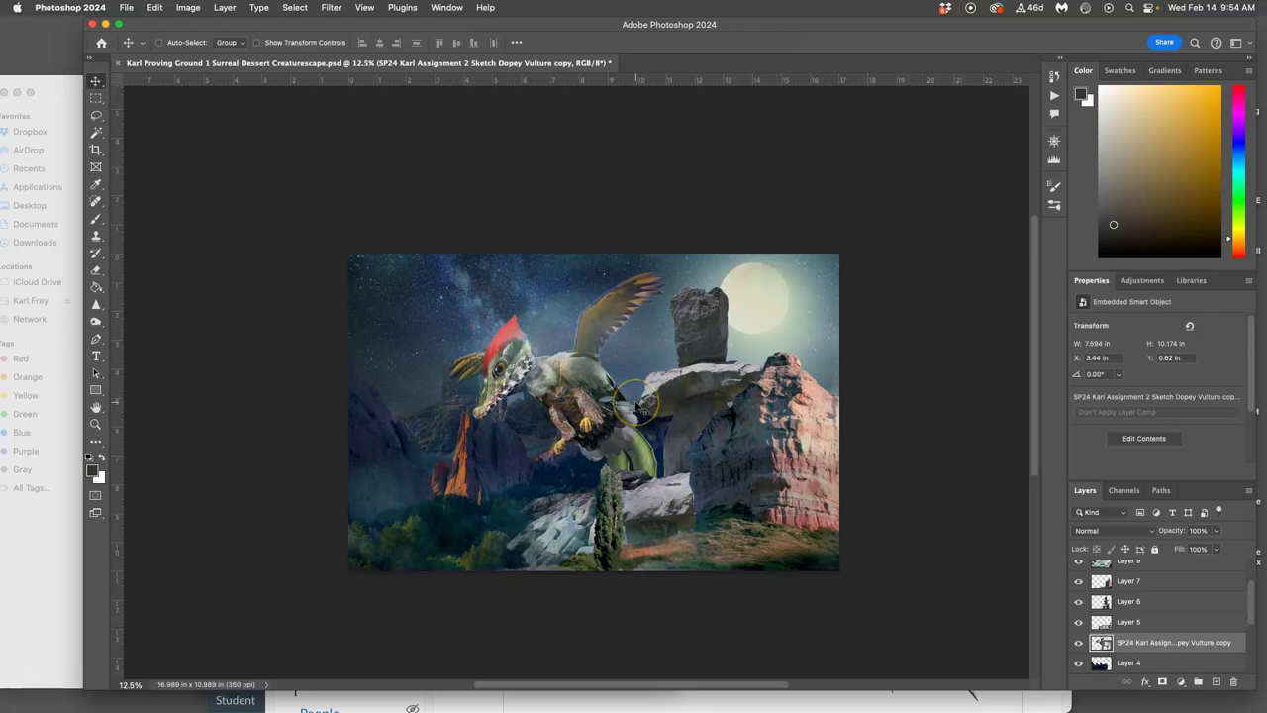
Step: Bring the creature layer above the clouds layer and move it in front of the red cliff, to about X 9.65 in, Y 3.16 in
key(super)
key(super+bracketright)
key(super+bracketright)
key(super+bracketright)
key(super+bracketright)
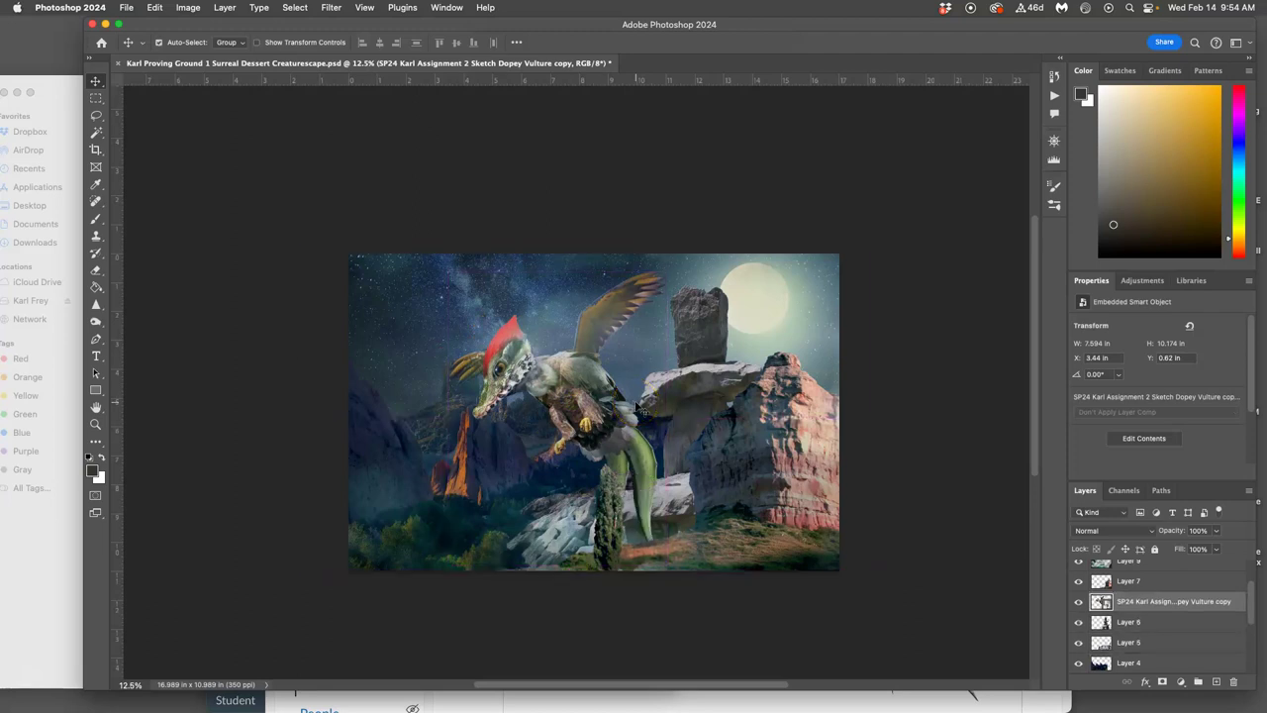
key(super+bracketright)
key(super+bracketright)
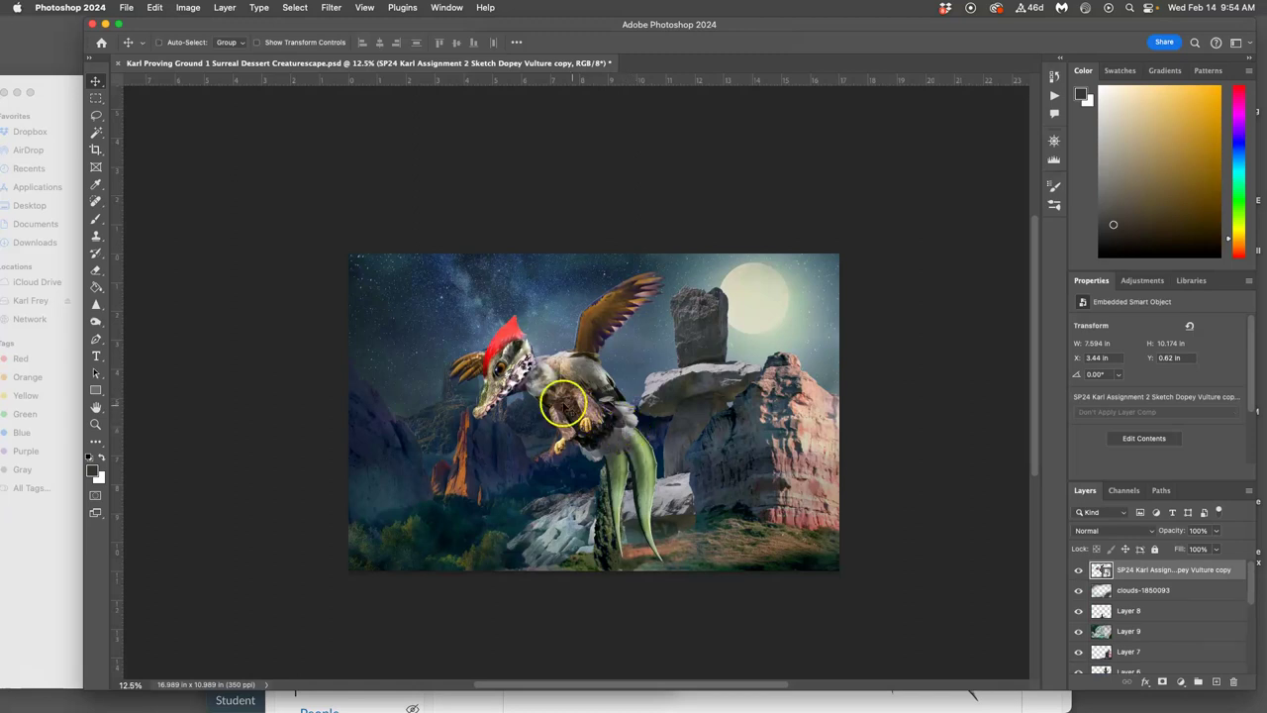
drag(565, 378, 744, 446)
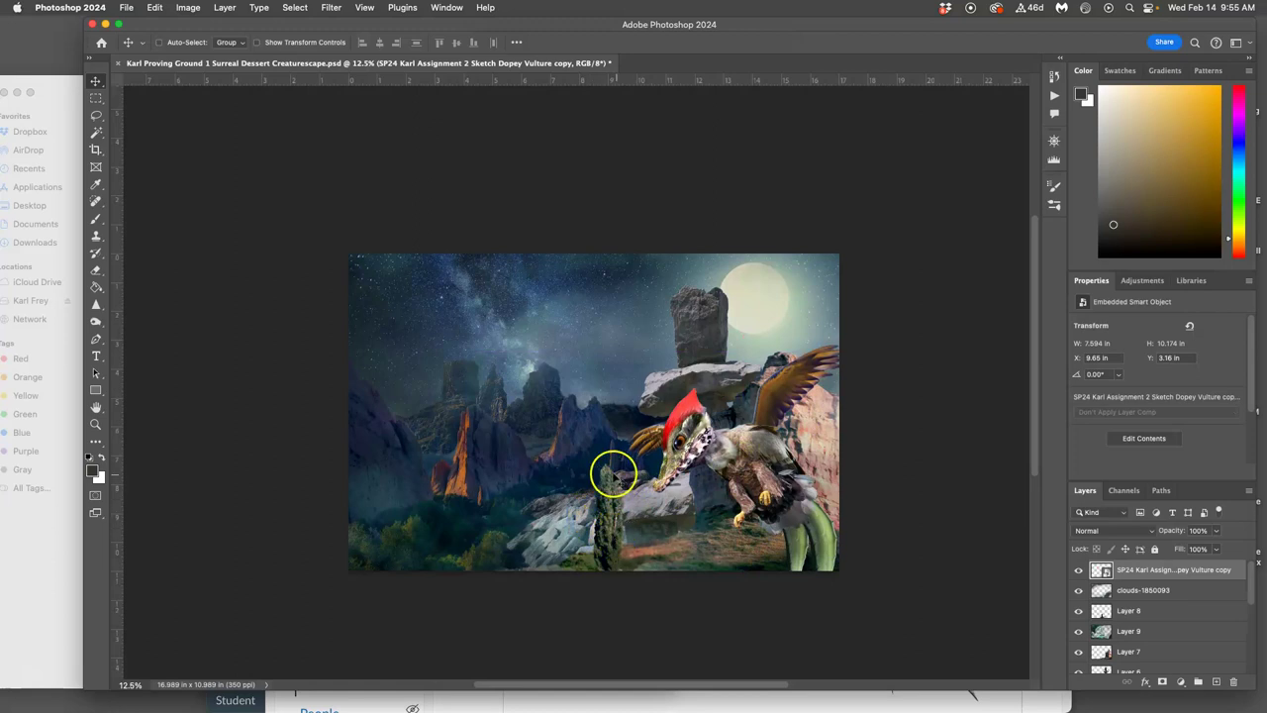
Step: Move the creature into the sky over the orange spire and rotate it to -8.74° with Free Transform, shifting it slightly down and right
drag(748, 456, 502, 378)
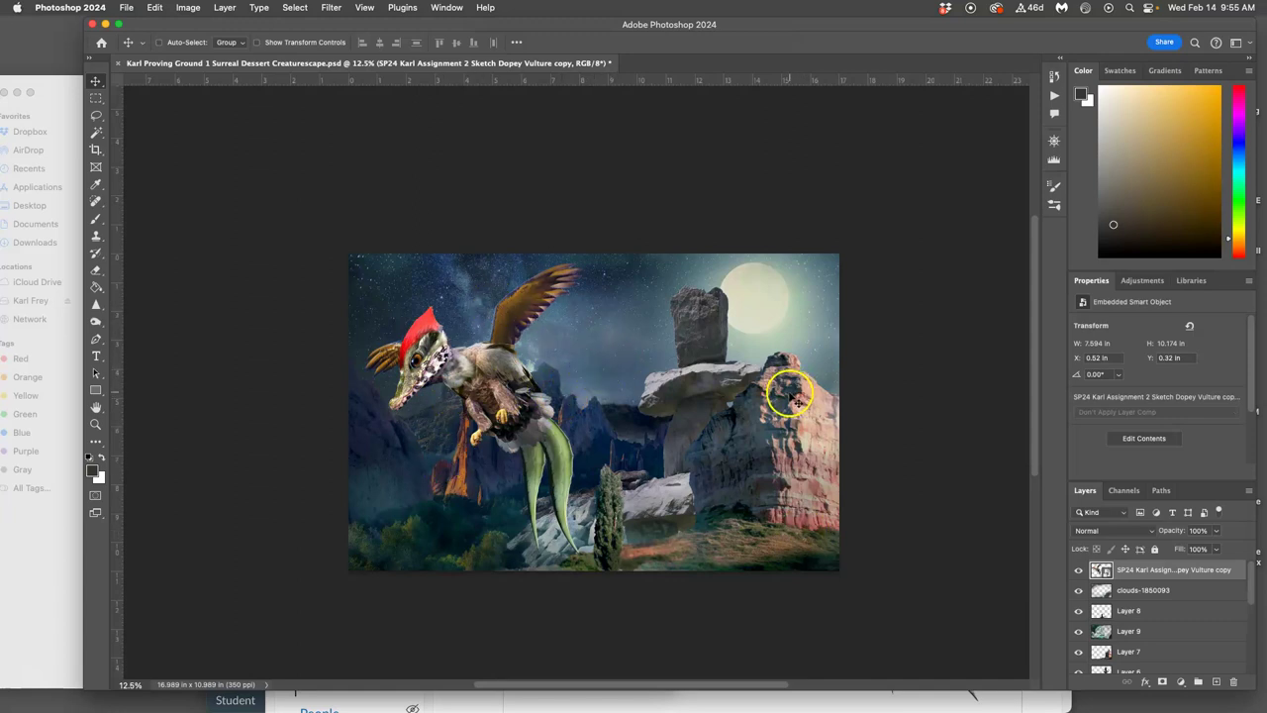
key(super+t)
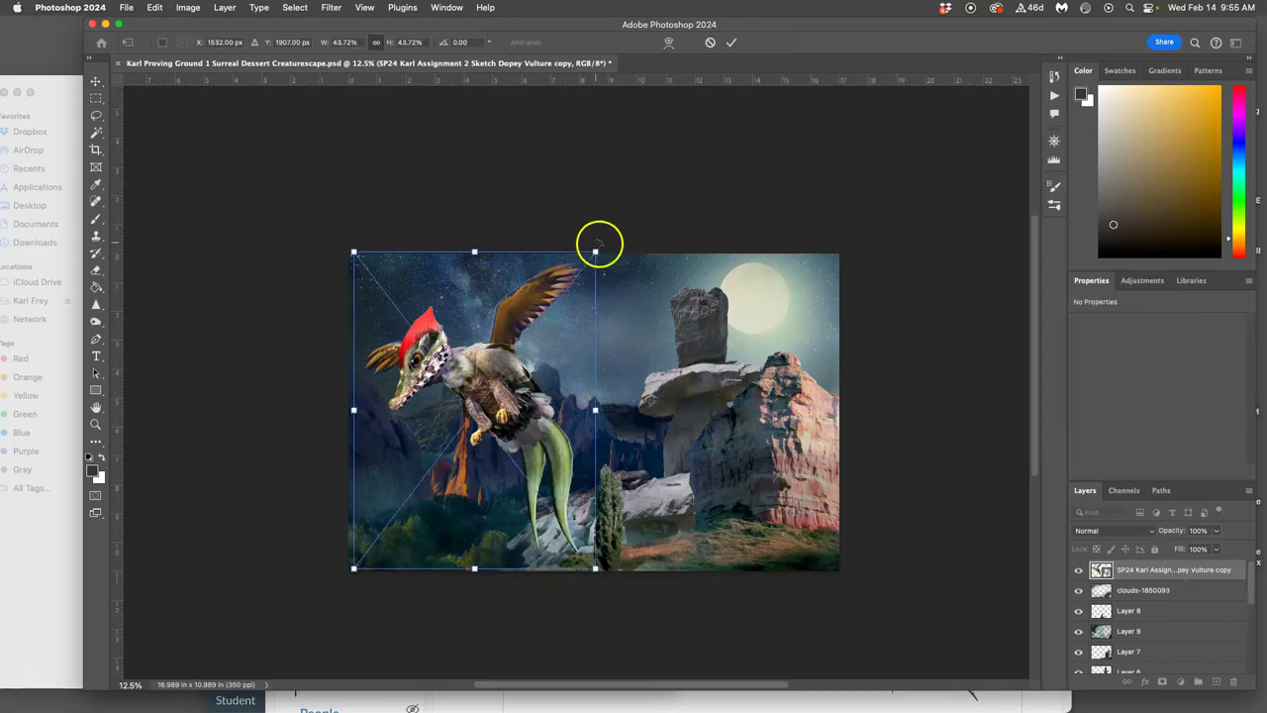
mouse_move(602, 247)
mouse_down()
mouse_move(562, 230)
mouse_move(580, 245)
mouse_up()
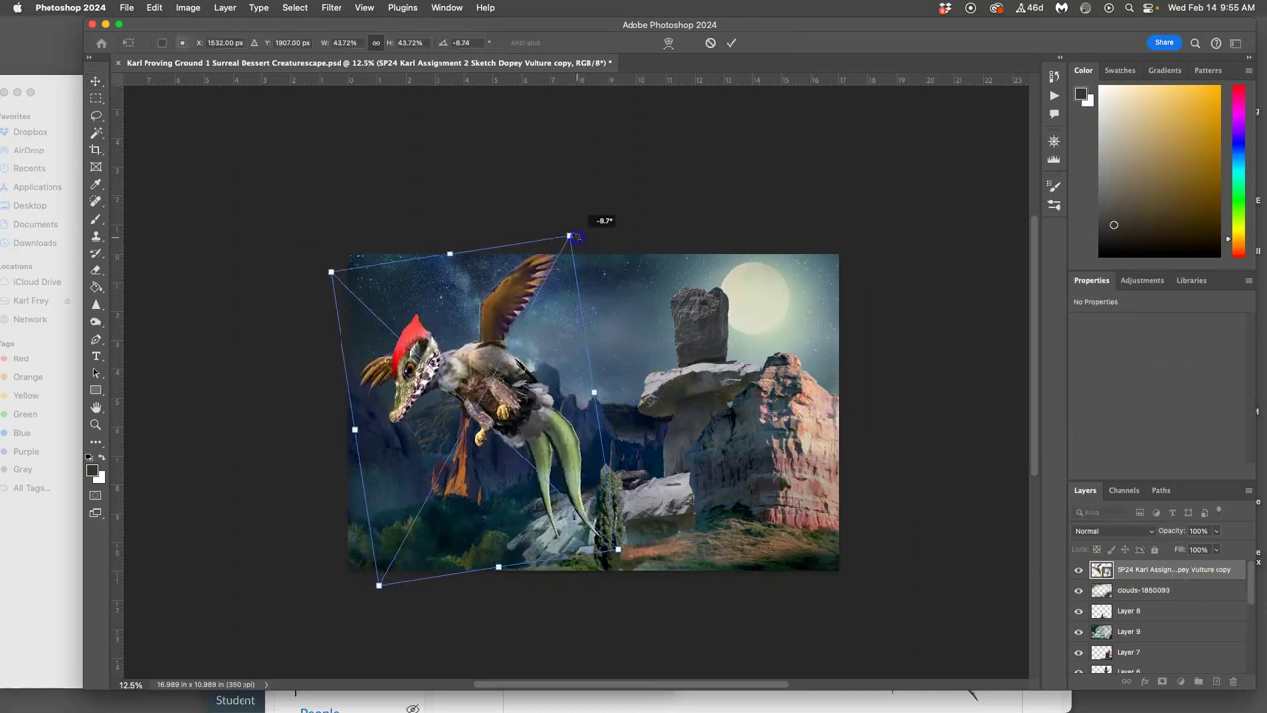
drag(485, 358, 495, 372)
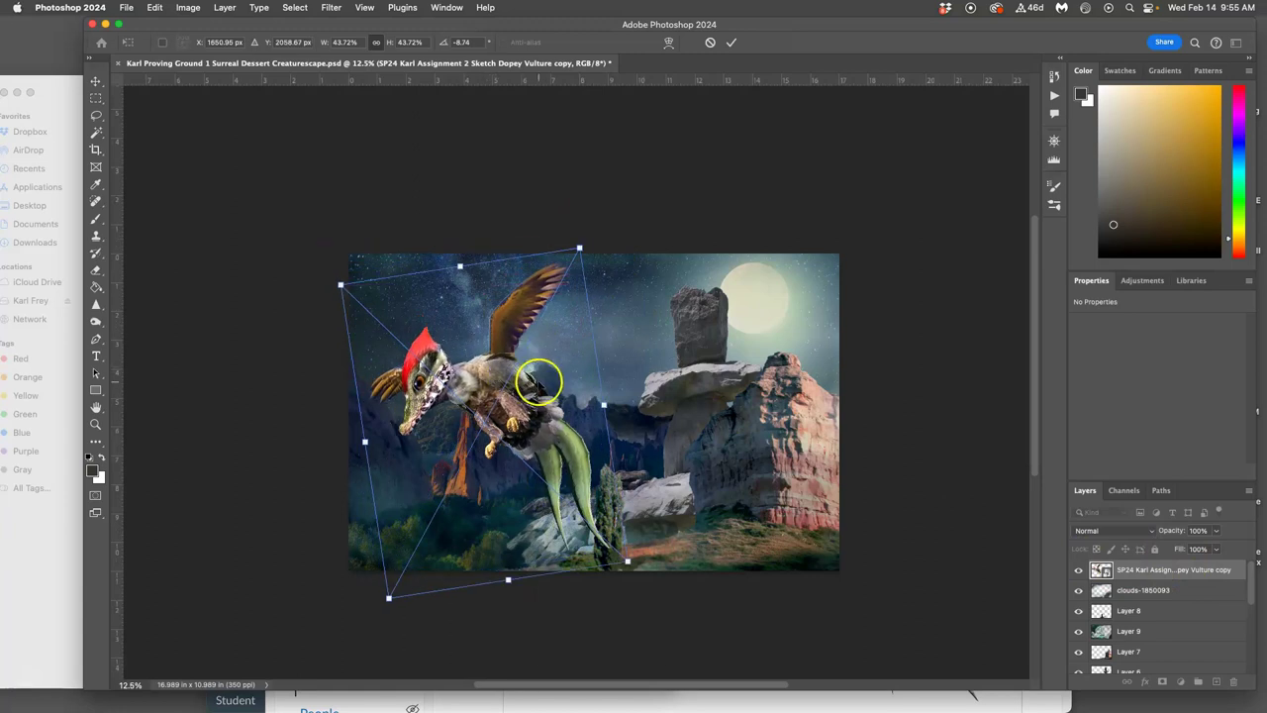
Step: Distort the creature by its corners, stretching the raised-wing side outward to about 46.67% width and 43.43% height
right_click(541, 379)
click(579, 479)
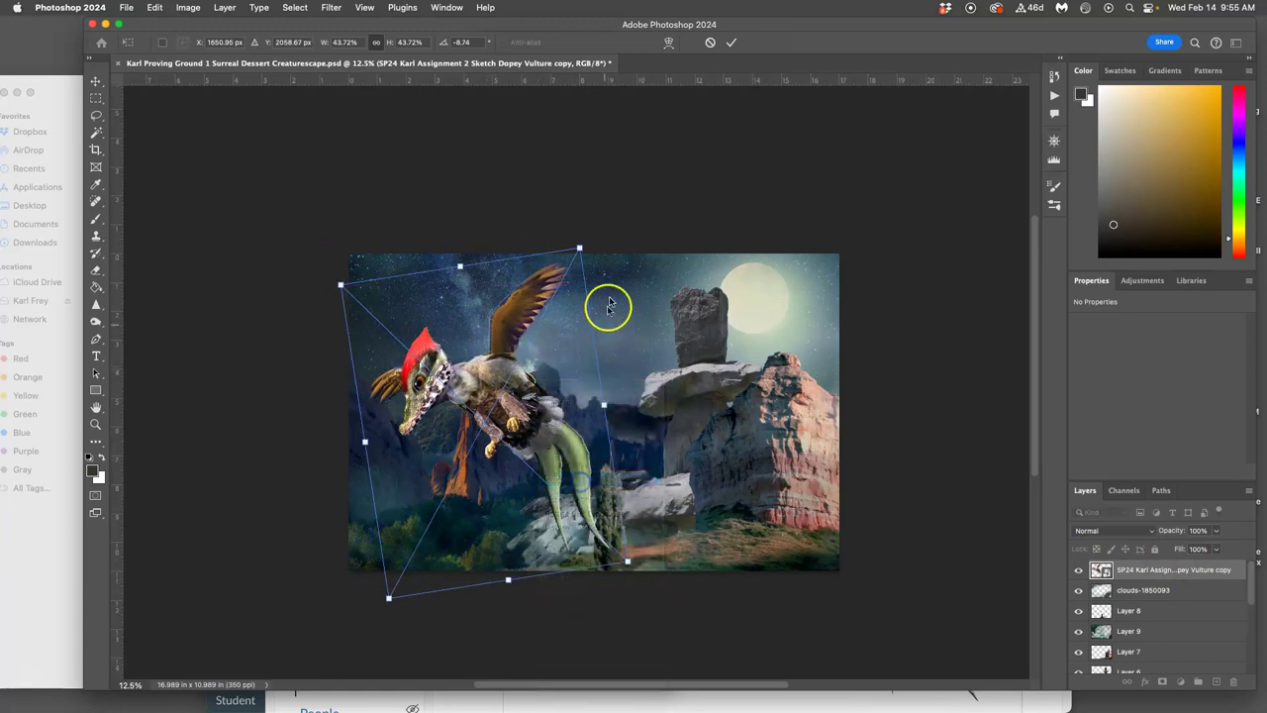
drag(580, 247, 595, 244)
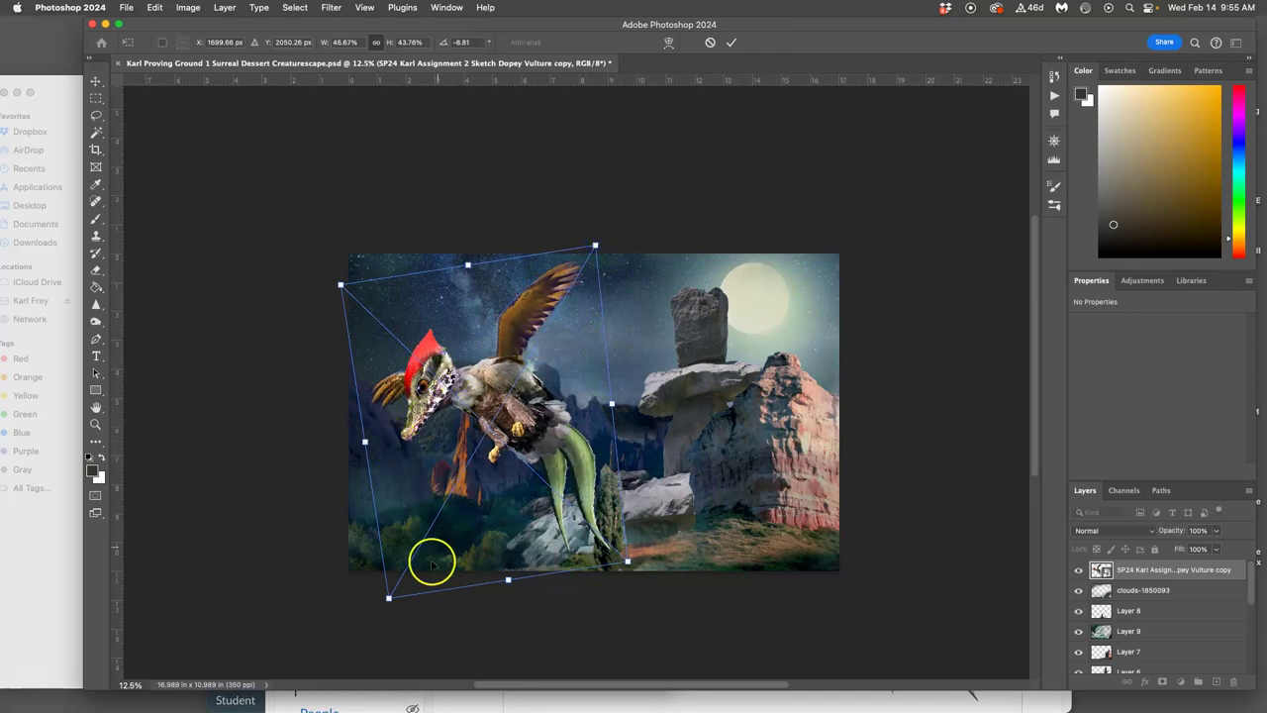
drag(388, 597, 390, 595)
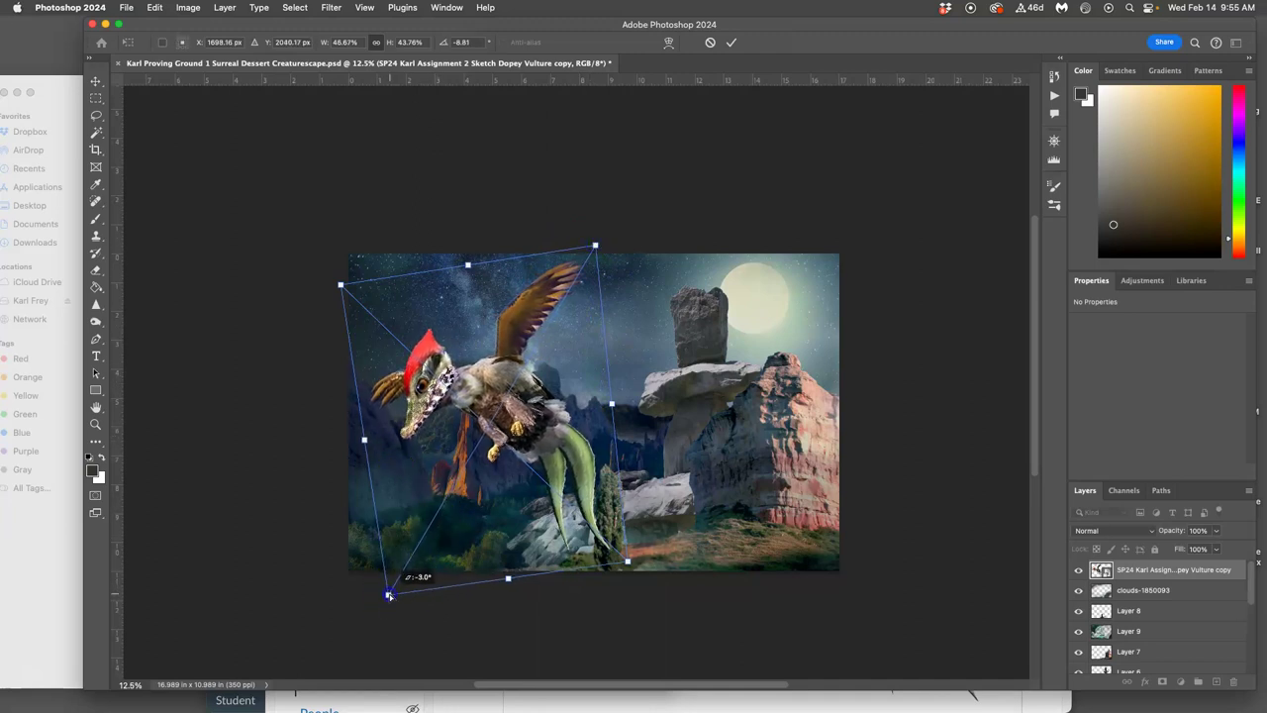
drag(624, 559, 626, 558)
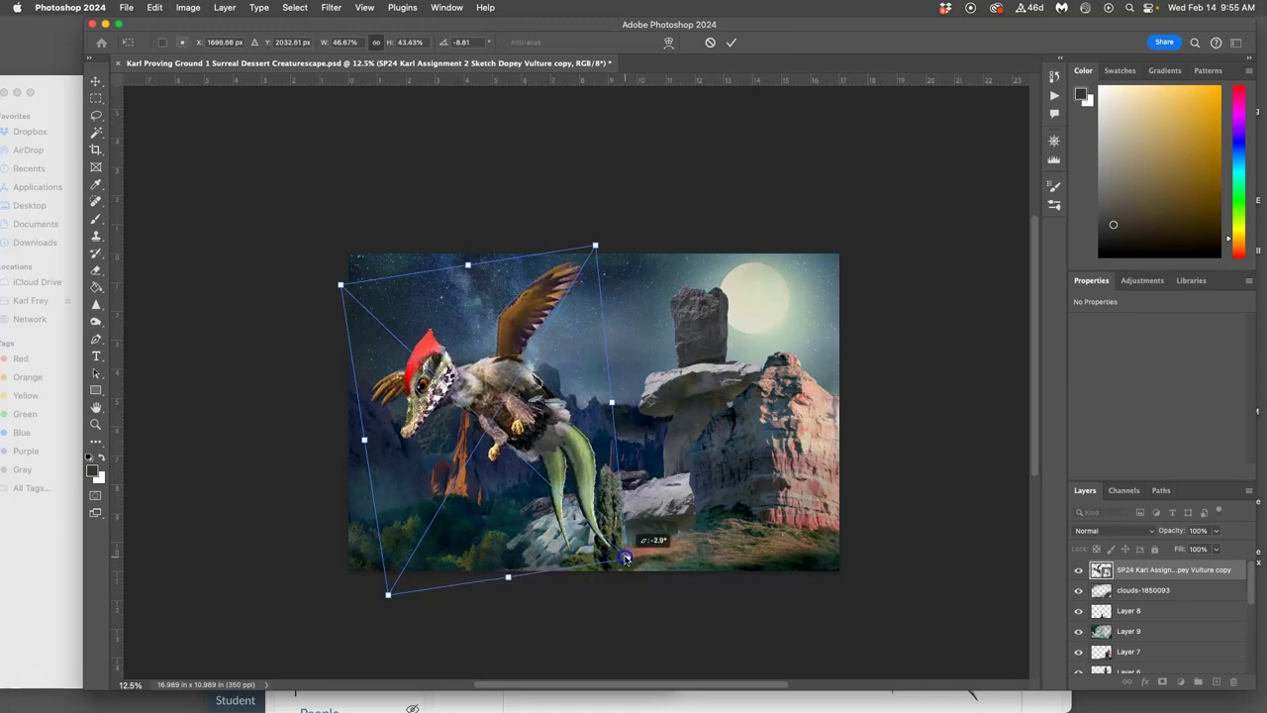
Step: Warp the creature's beak, tail and raised wing tip, commit the transform, and move the creature to about X 1.25 in, Y 0.55 in
right_click(560, 472)
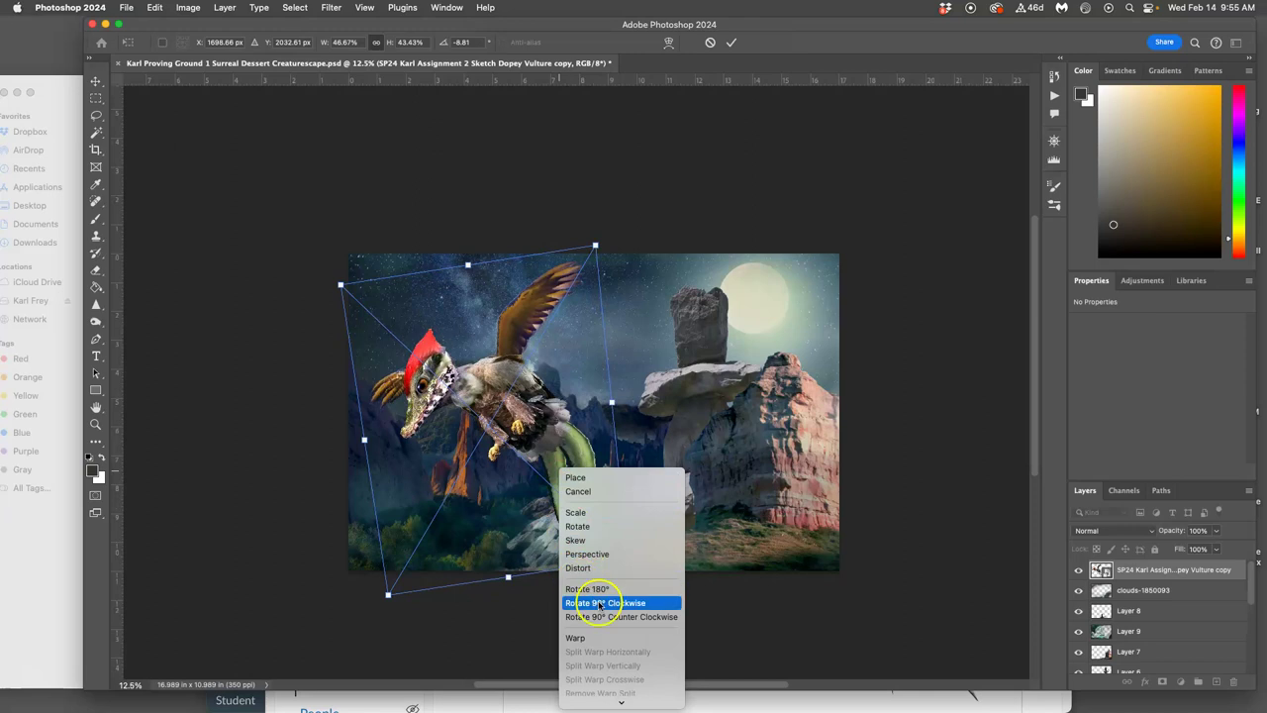
click(599, 638)
drag(425, 416, 400, 425)
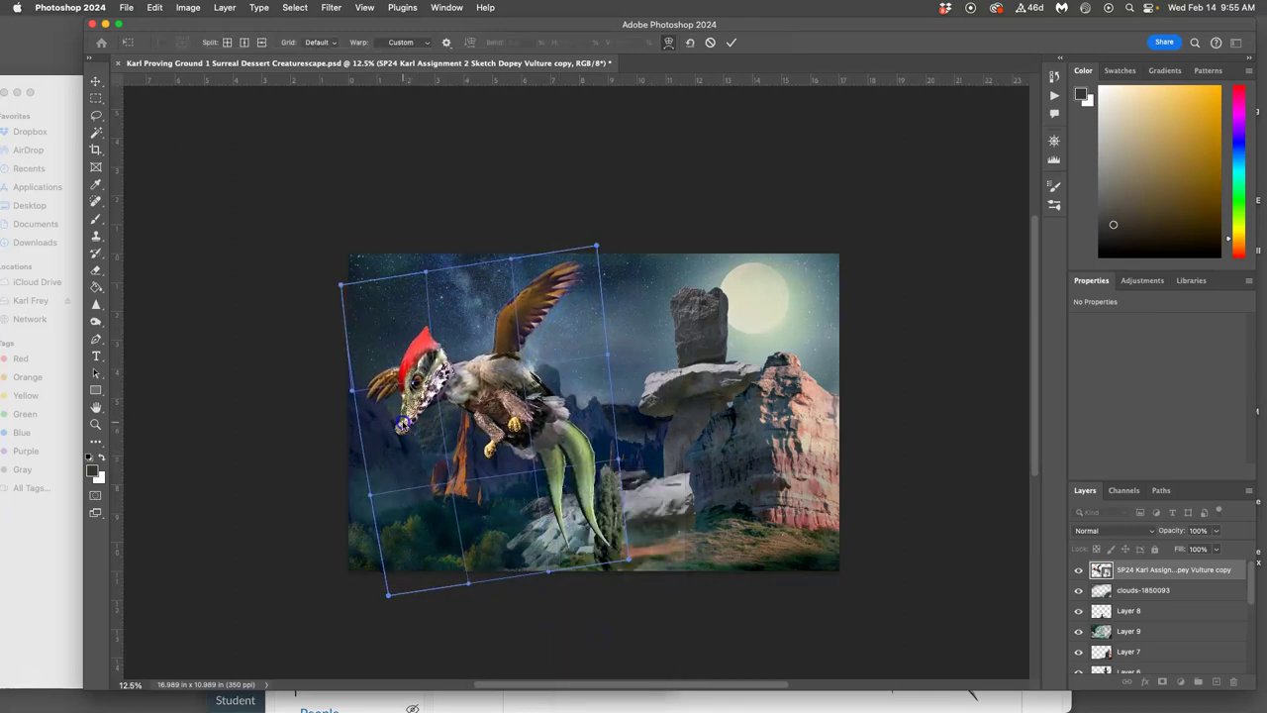
drag(608, 532, 629, 524)
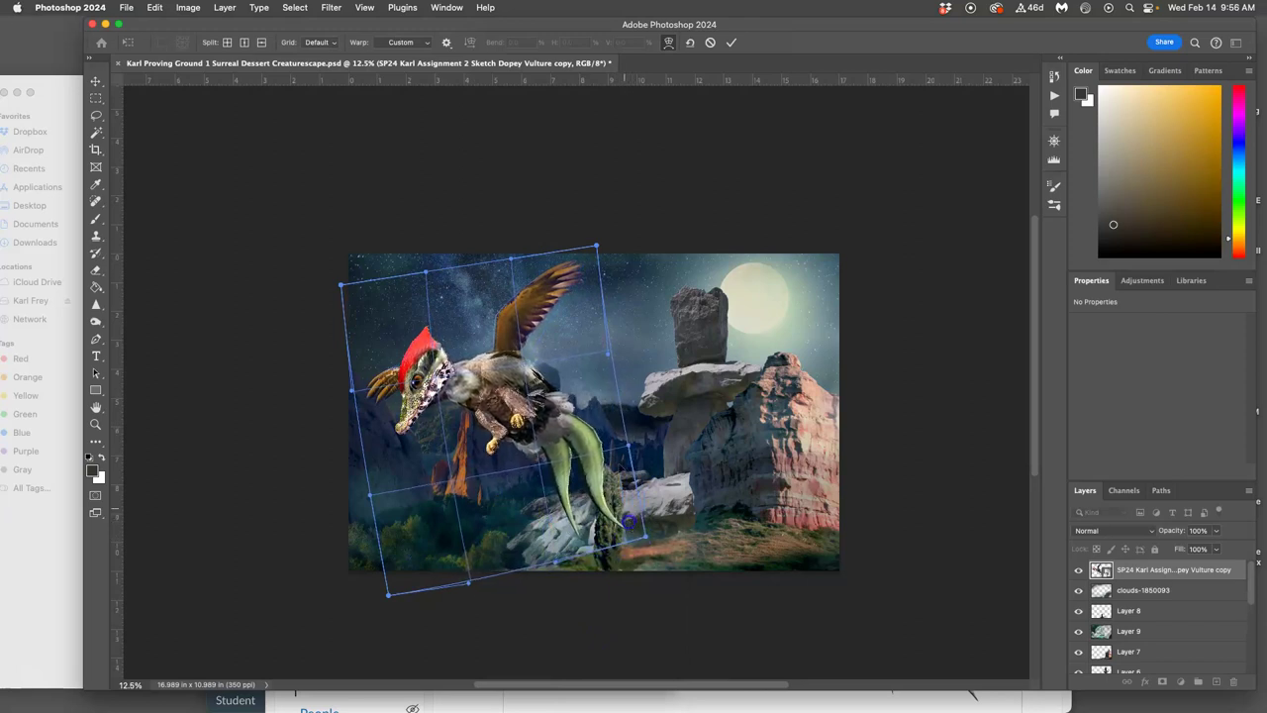
drag(585, 254, 584, 269)
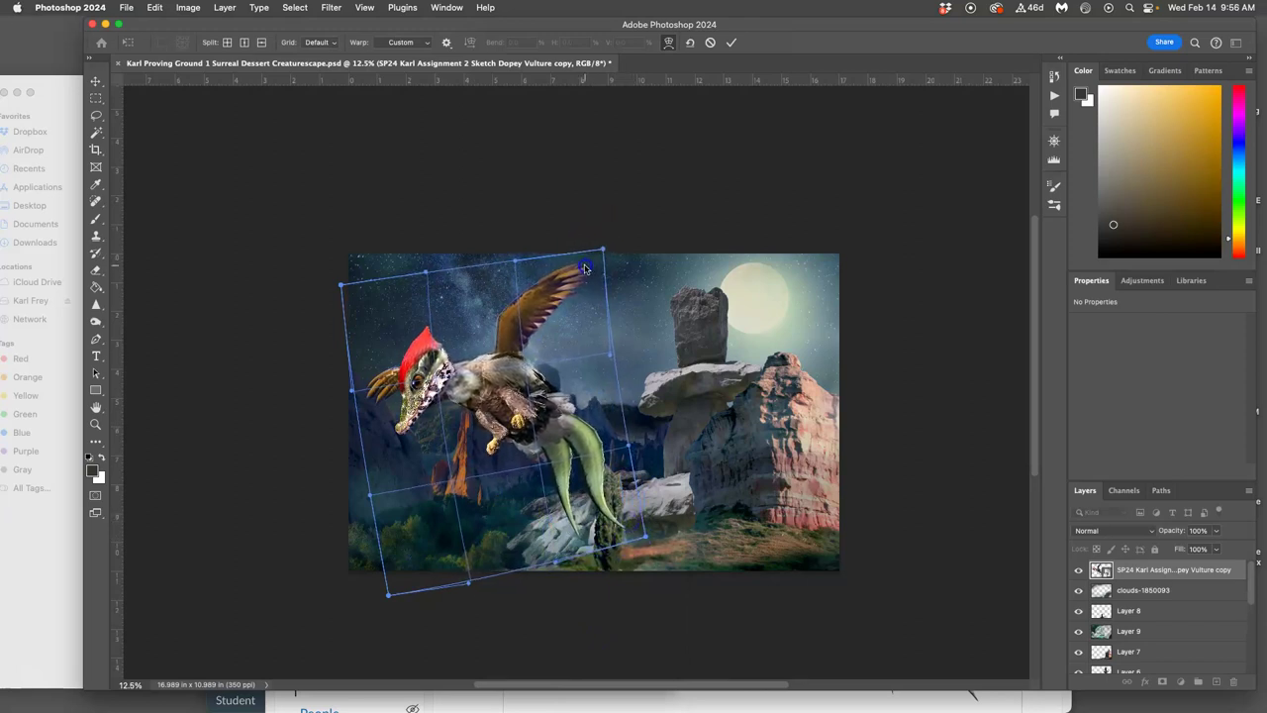
key(Return)
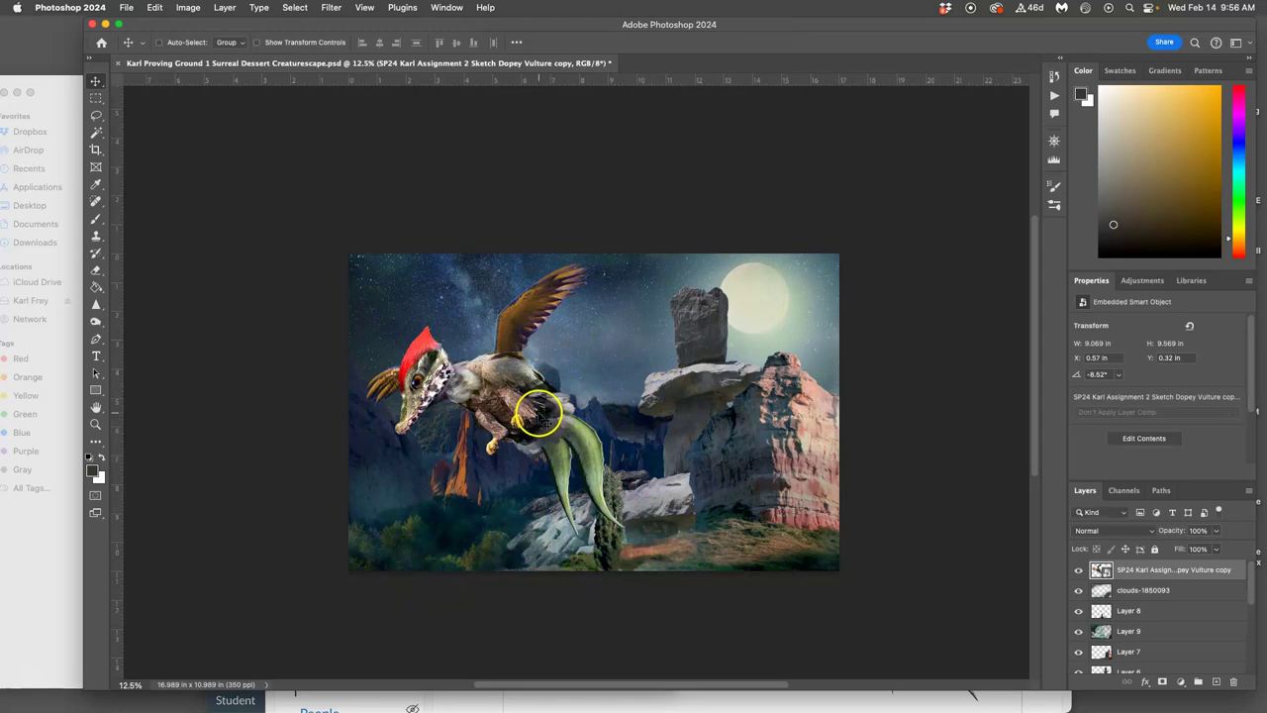
mouse_move(522, 396)
mouse_down()
mouse_move(584, 395)
mouse_move(534, 396)
mouse_up()
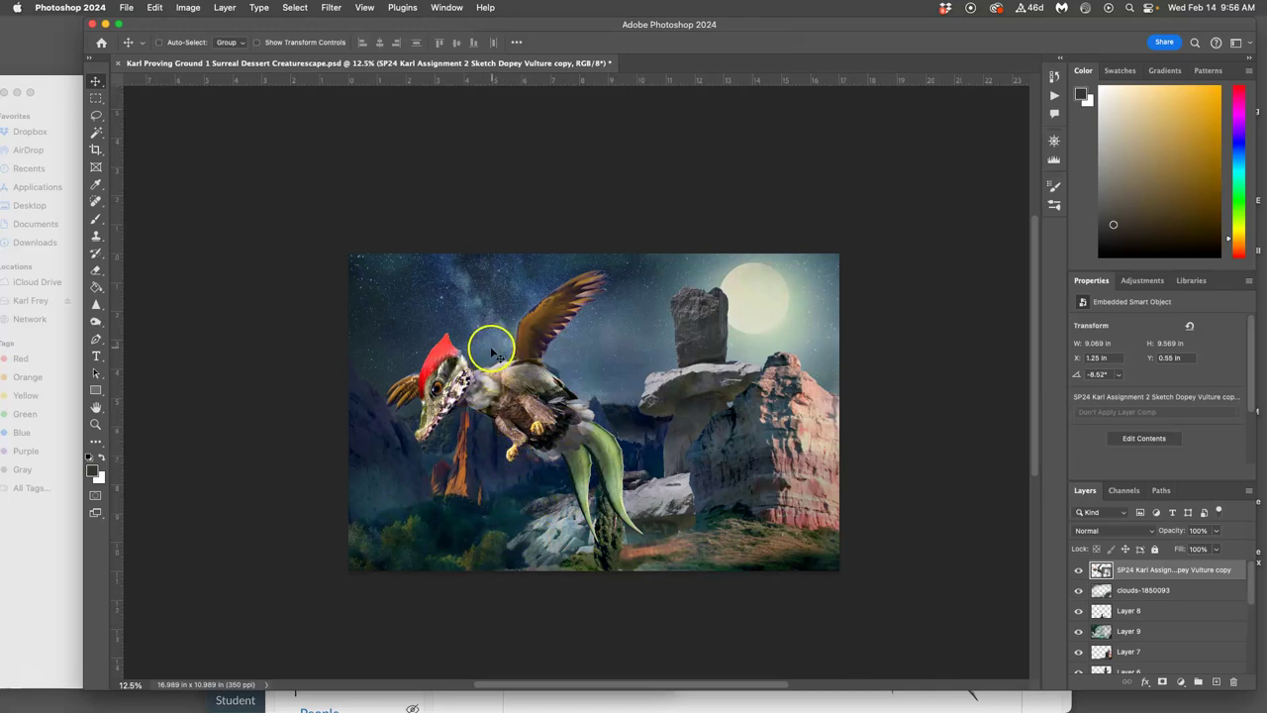
Step: Compare the composite with Layer 9 and the clouds-1850093 layer each hidden and shown, leaving both visible and Layer 9 selected
click(1150, 592)
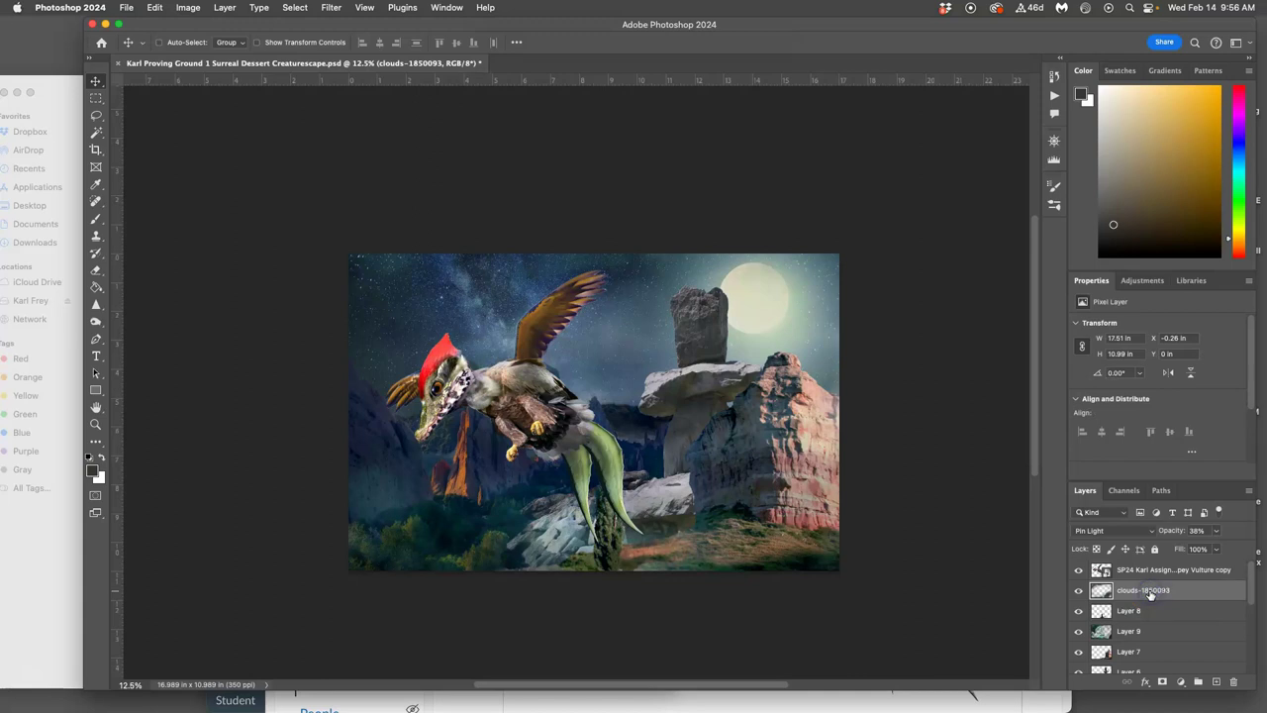
click(1143, 632)
click(1079, 633)
click(1079, 634)
click(1079, 633)
click(1079, 634)
click(1079, 634)
click(1079, 634)
click(1079, 591)
click(1079, 591)
click(1079, 591)
click(1079, 591)
click(1131, 591)
click(1133, 632)
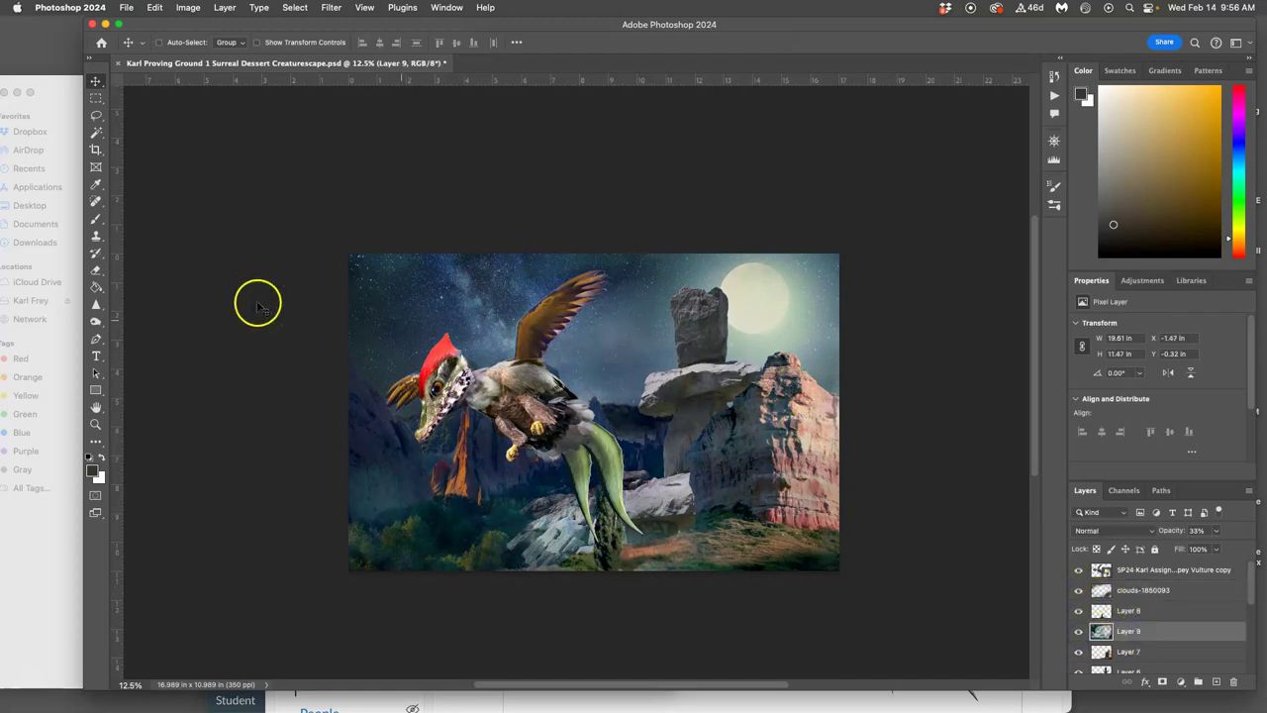
Step: Switch to Finder and open the reference assets folder inside Assignment #1 (Surreal Desert)
click(79, 99)
click(101, 93)
click(216, 142)
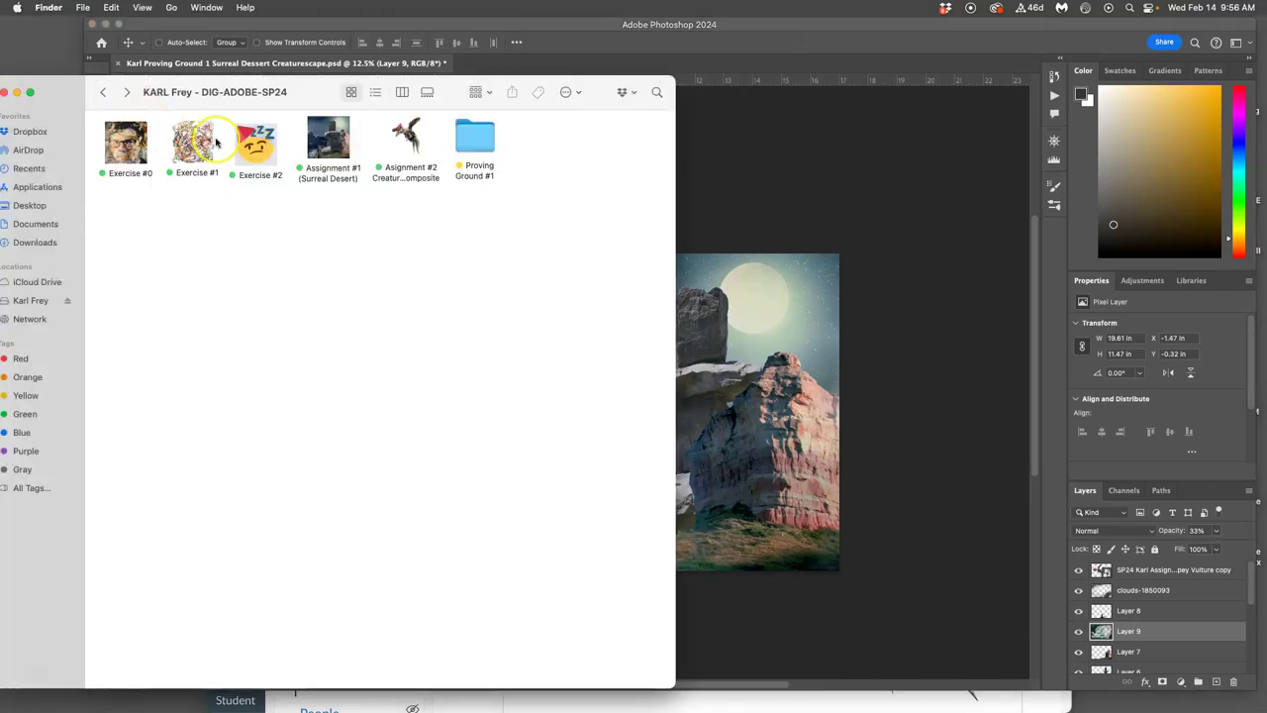
double_click(316, 148)
double_click(582, 204)
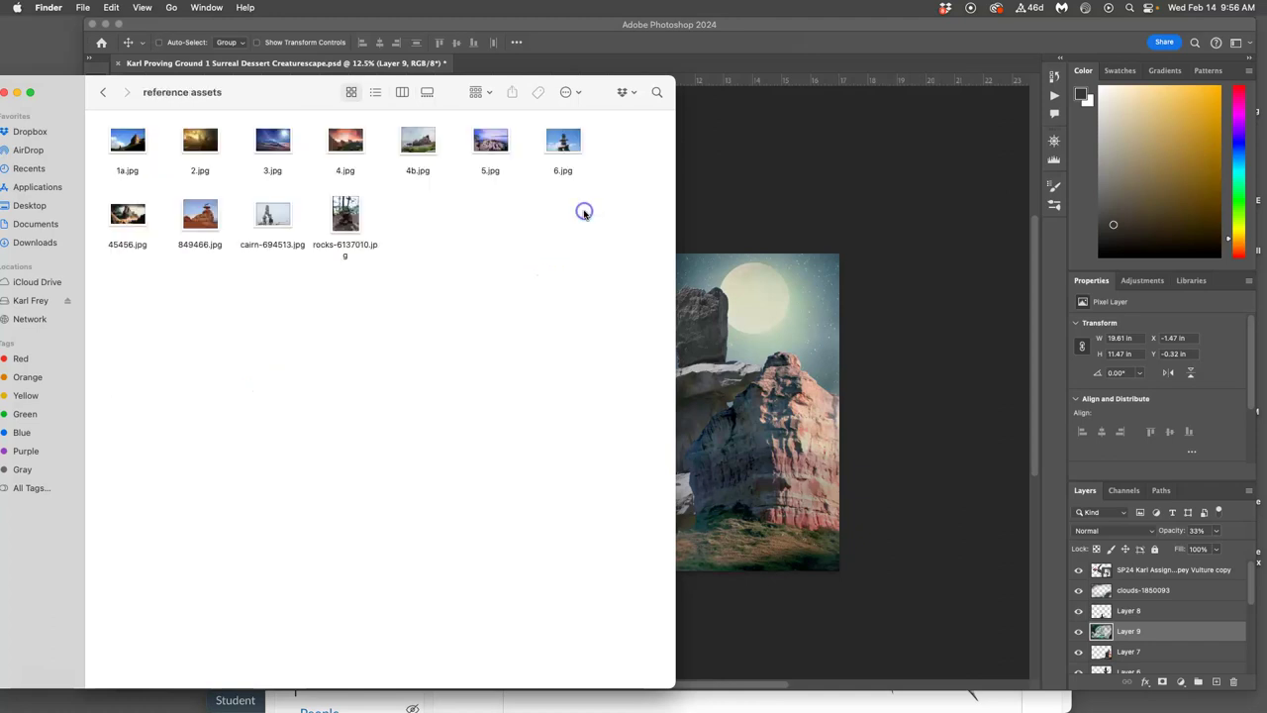
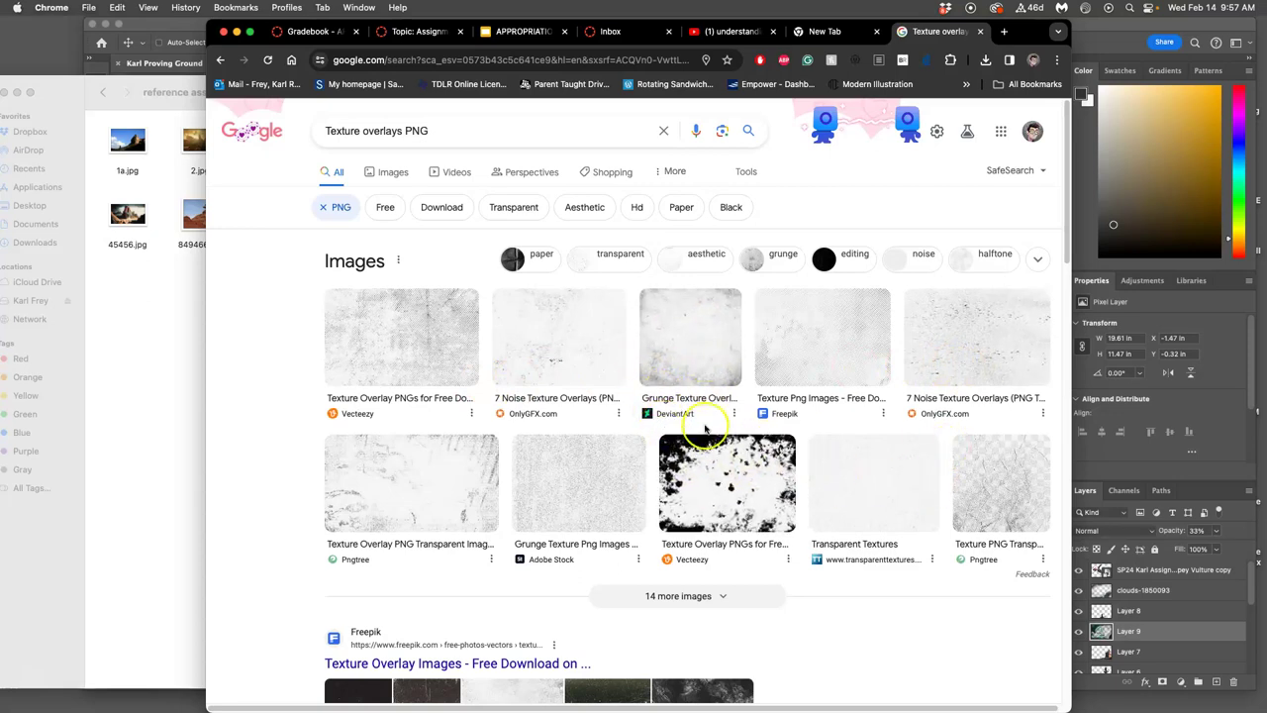
Step: Browse the "Texture overlays PNG" Google results in Chrome and switch to the image results
scroll(705, 428, down, 6)
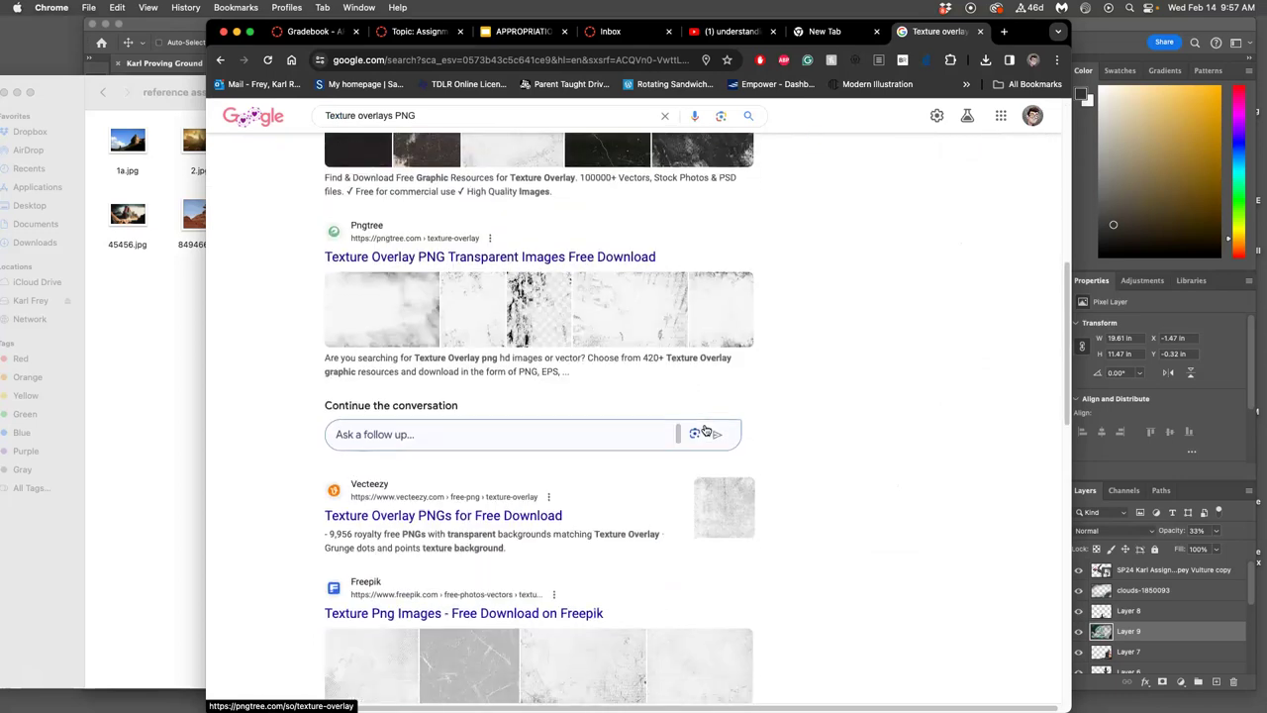
scroll(705, 431, down, 5)
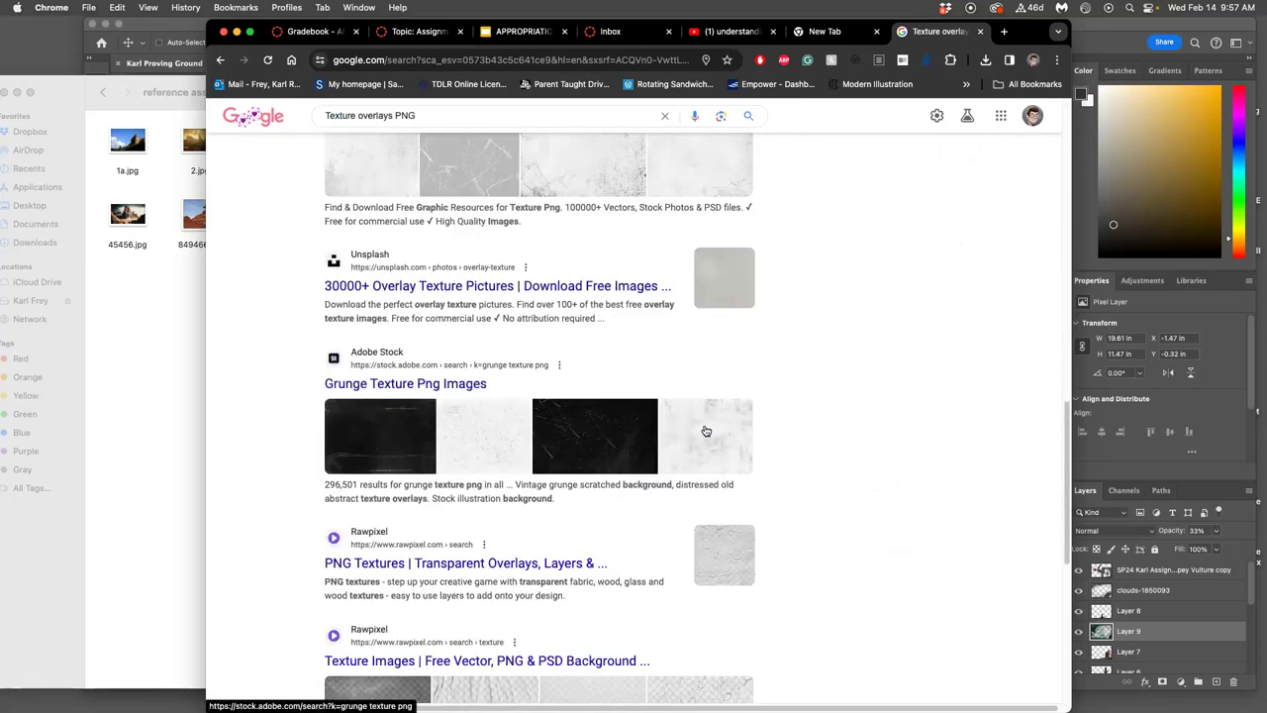
scroll(706, 429, down, 2)
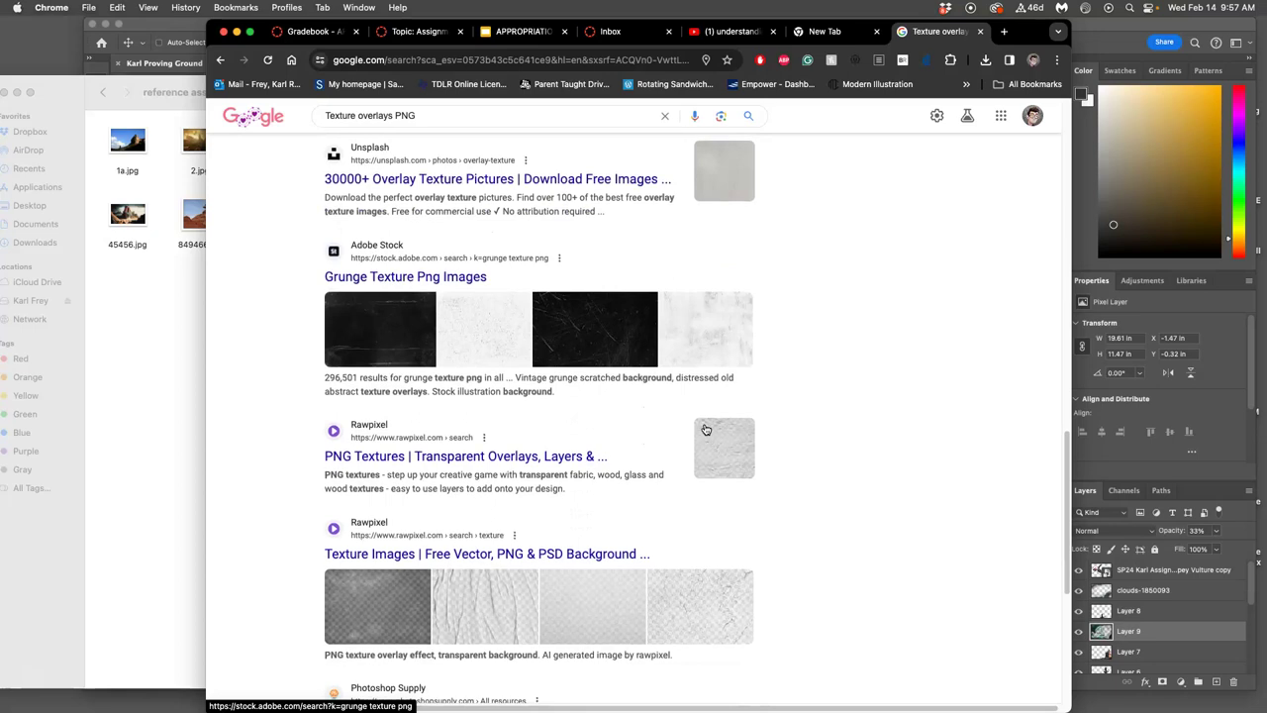
scroll(706, 472, up, 13)
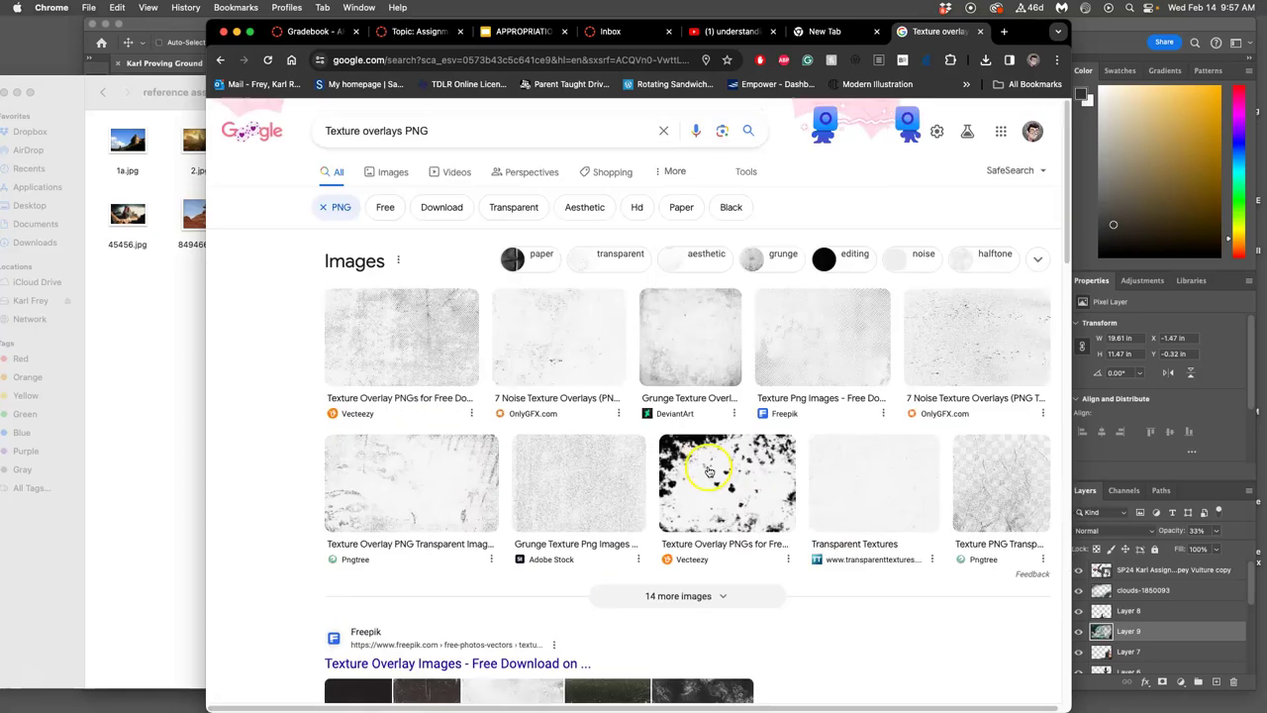
drag(438, 131, 321, 132)
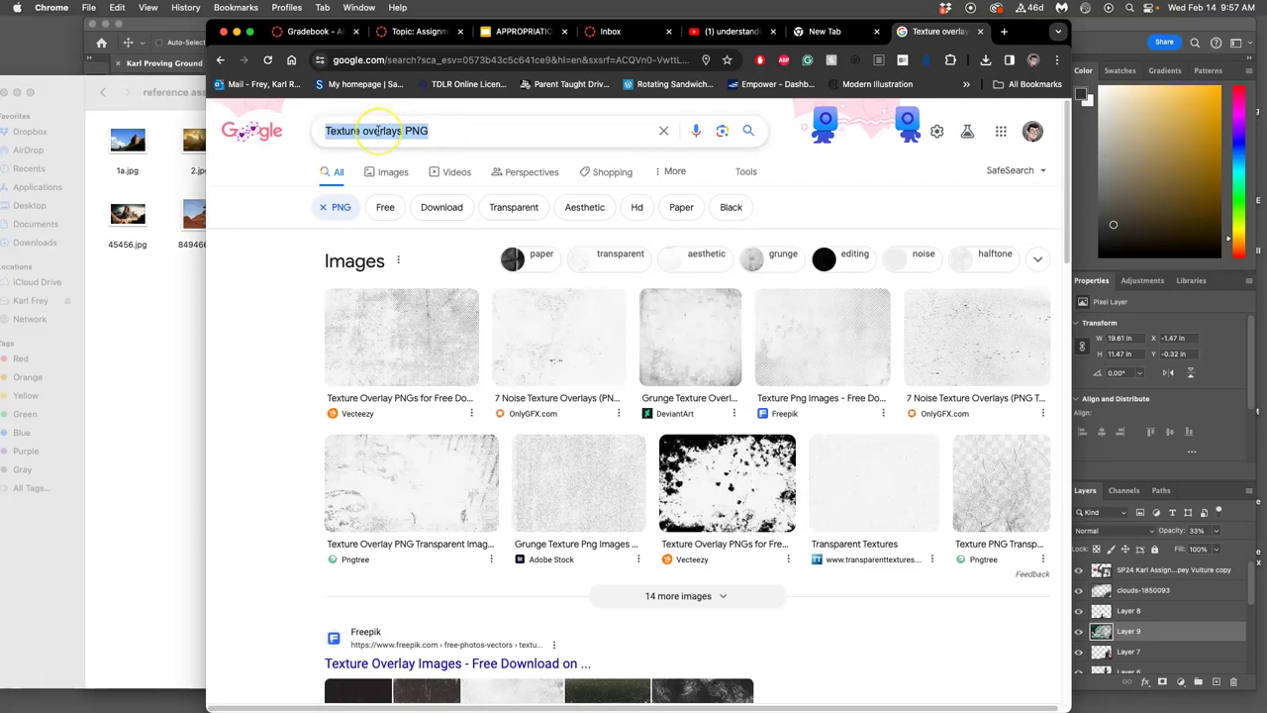
click(399, 173)
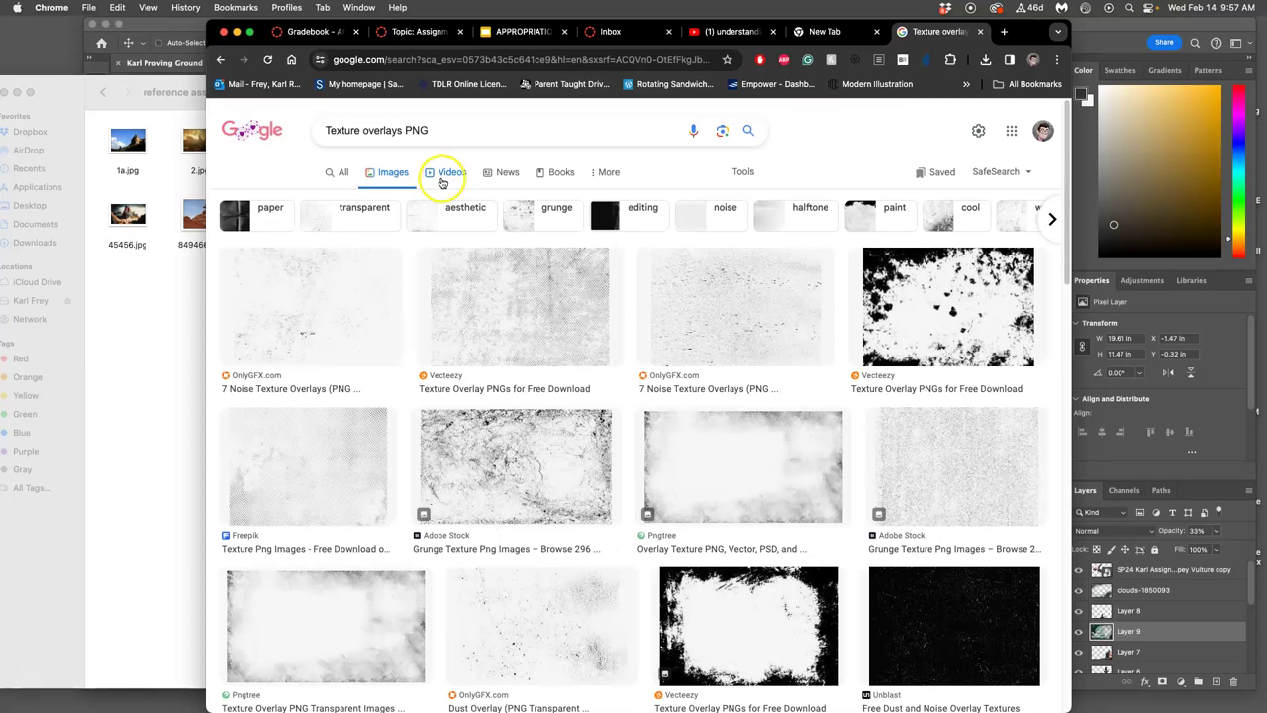
Step: Refine the image search to "Texture overlays PNG mist" and look through the fog and mist overlays
click(437, 132)
text(mist)
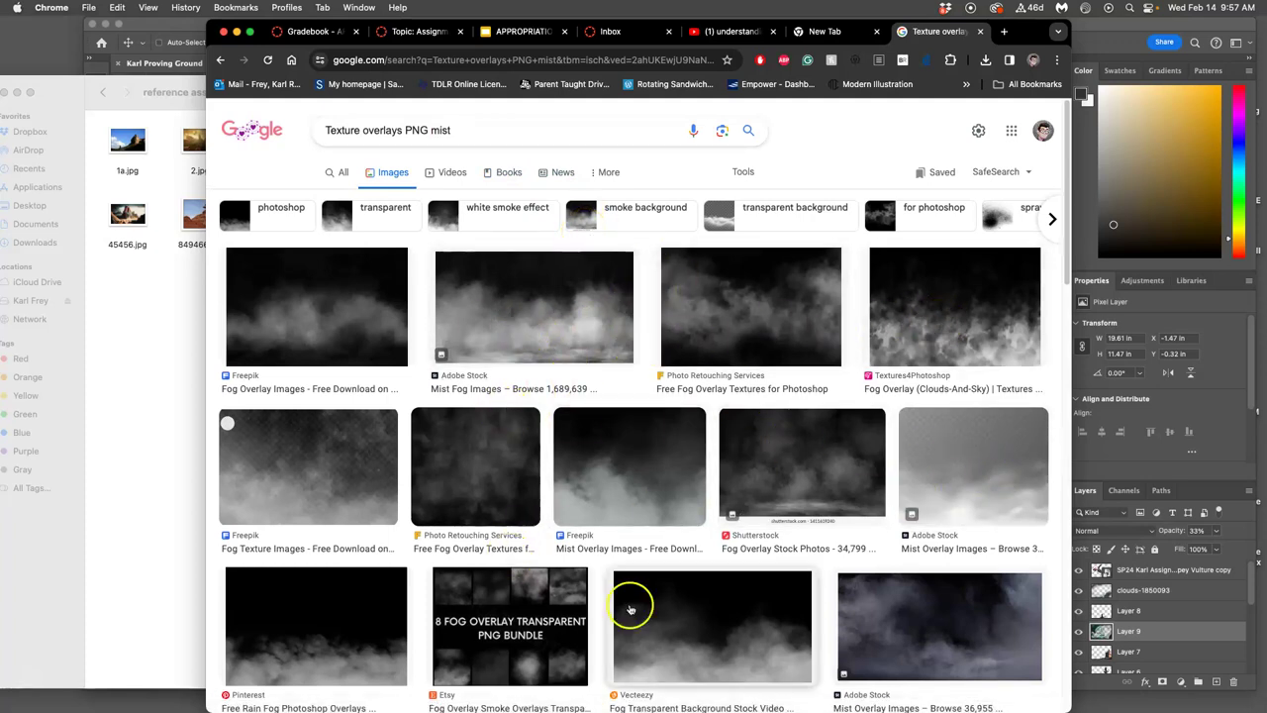
scroll(792, 623, down, 5)
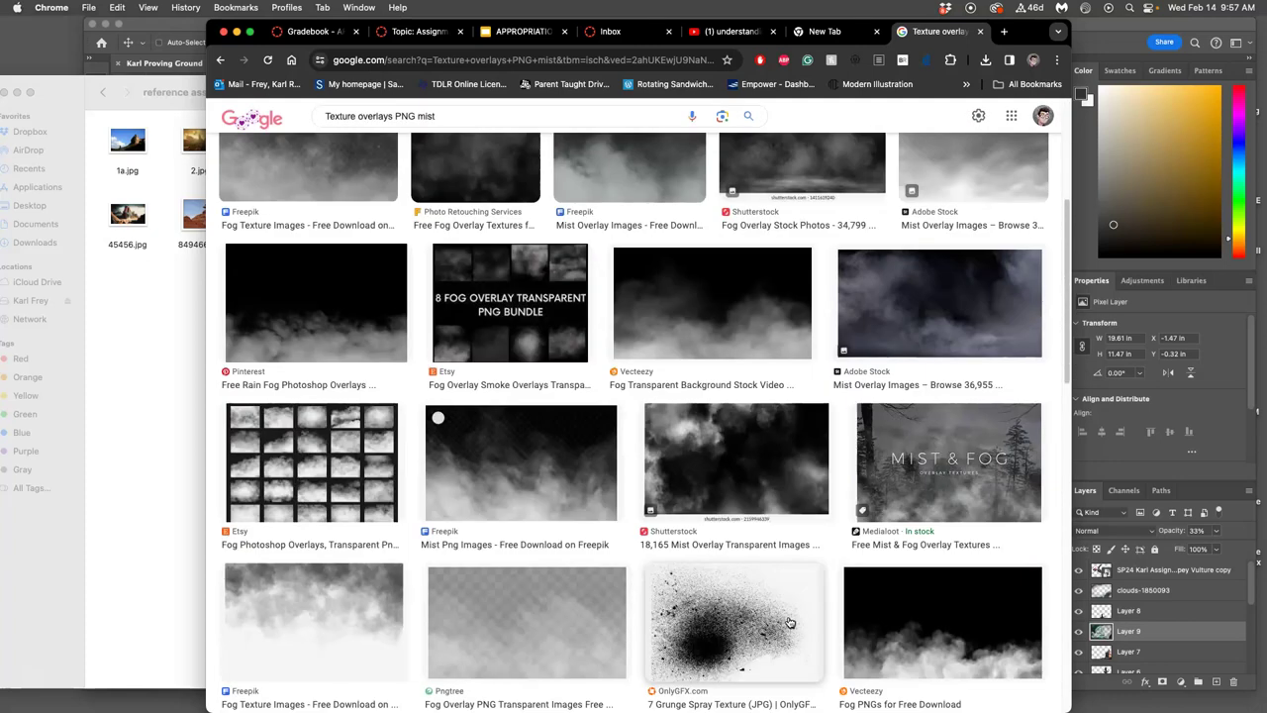
scroll(749, 598, down, 3)
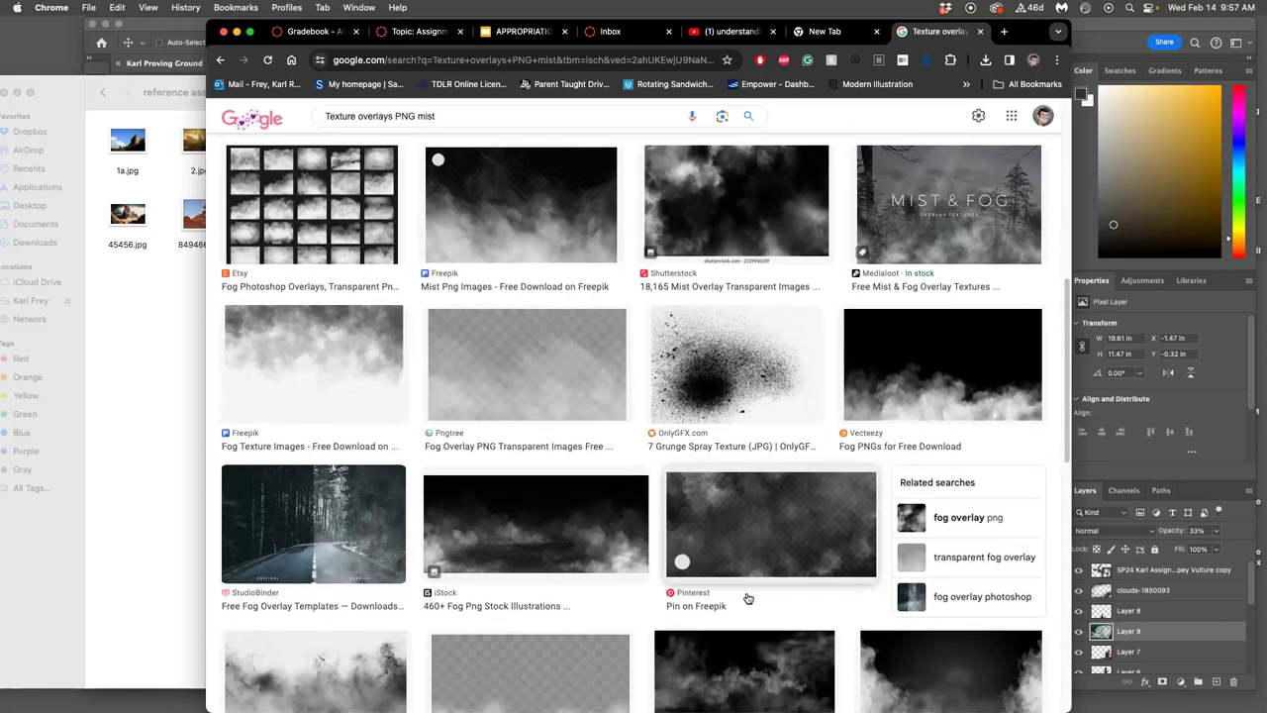
Step: Preview Vecteezy's "Fog PNGs for Free Download" image and its "Fog Transparent Background Stock Video" image
click(899, 394)
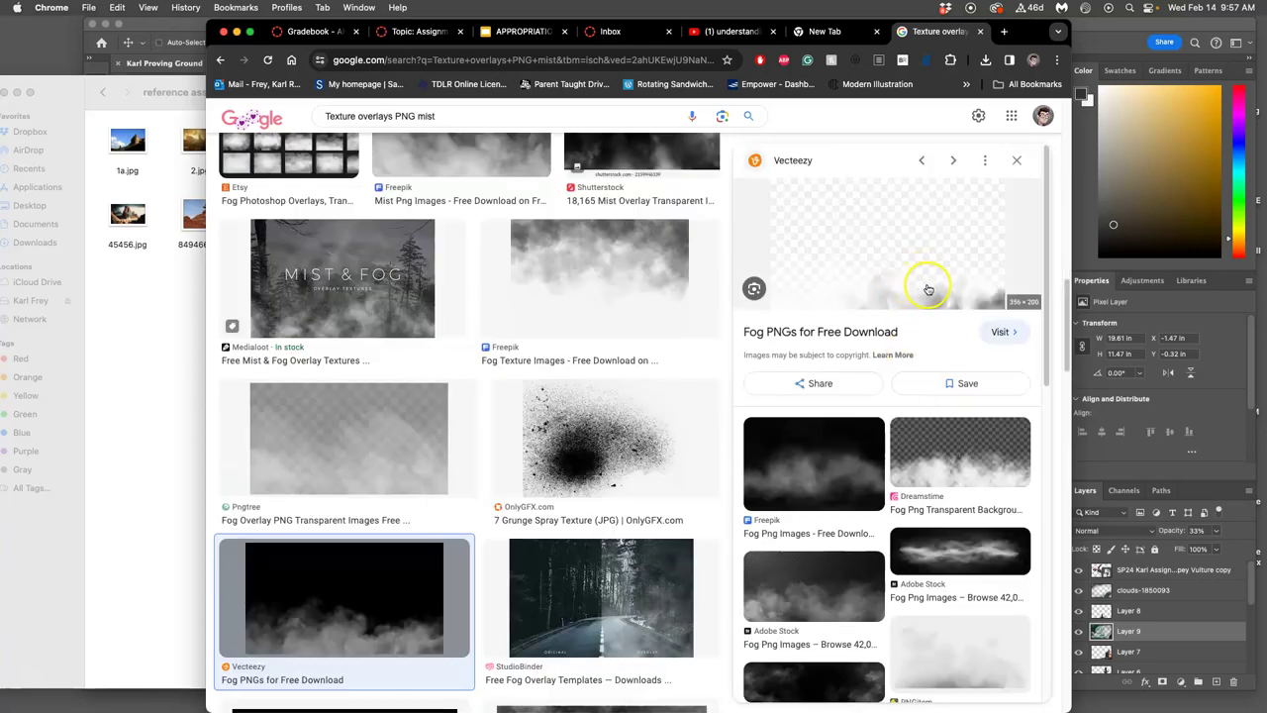
scroll(567, 384, up, 5)
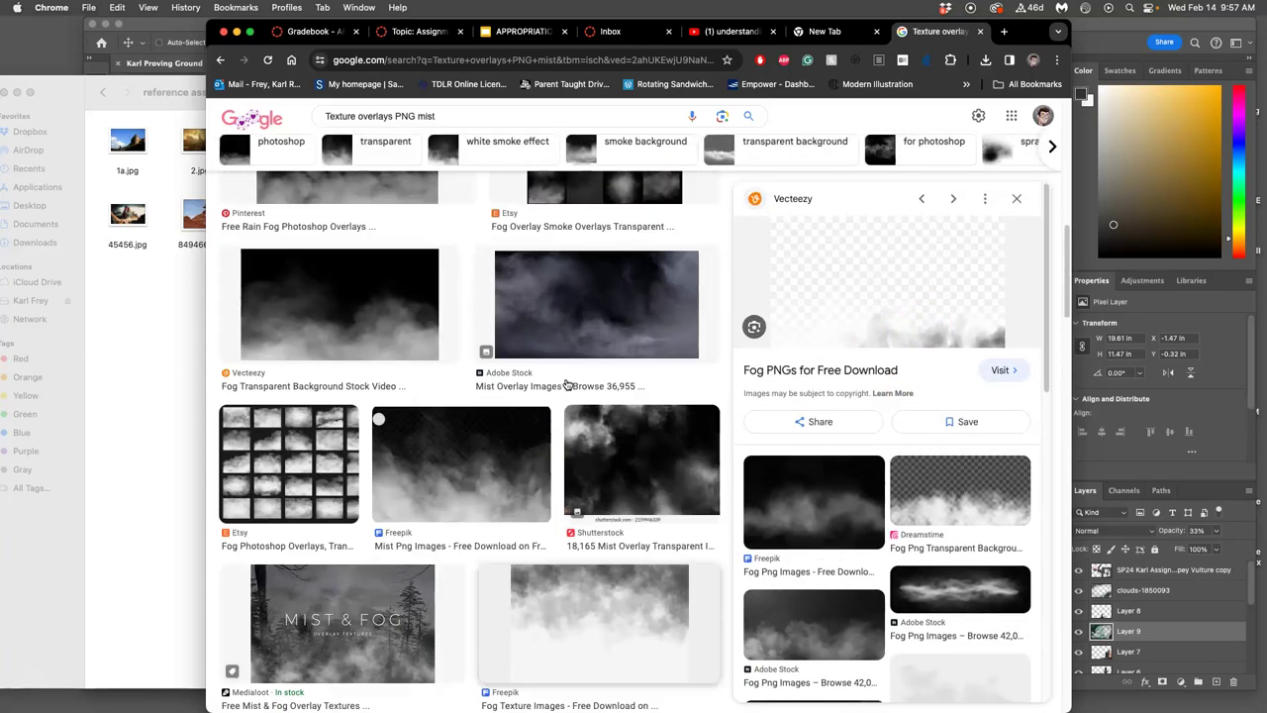
click(406, 453)
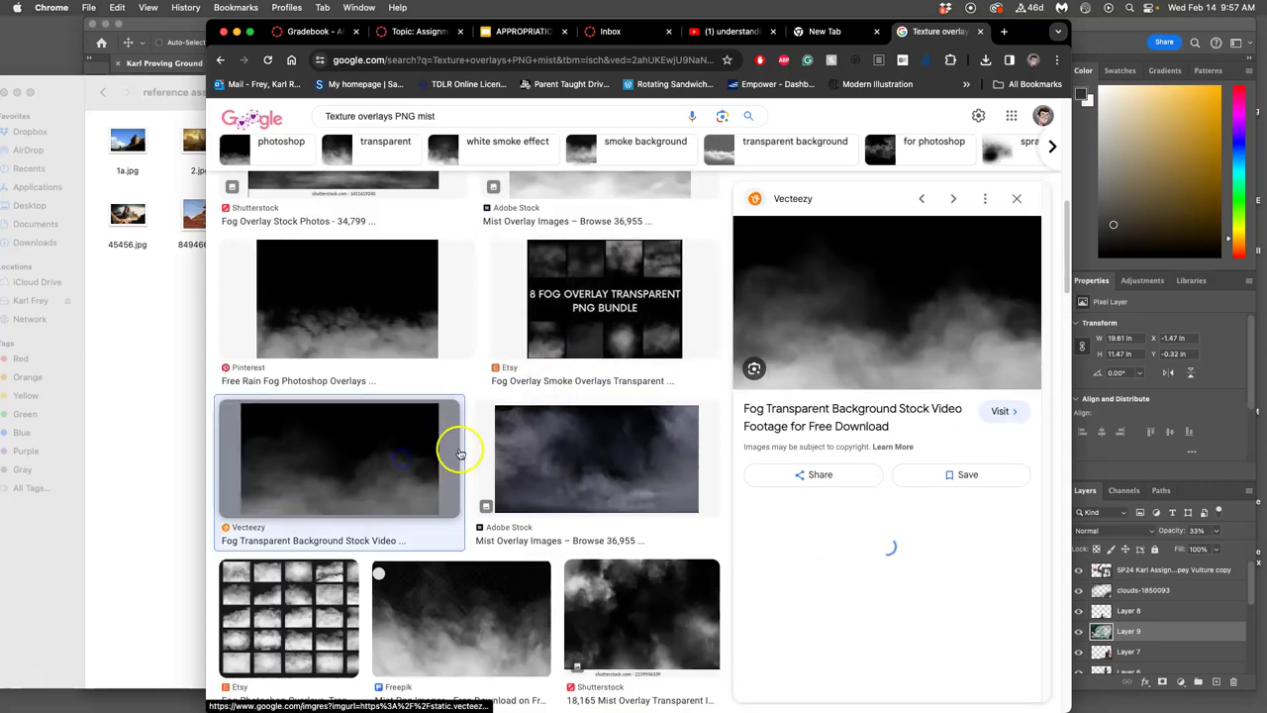
Step: Open the Vecteezy fog transparent background image in its own tab and inspect it enlarged
right_click(940, 347)
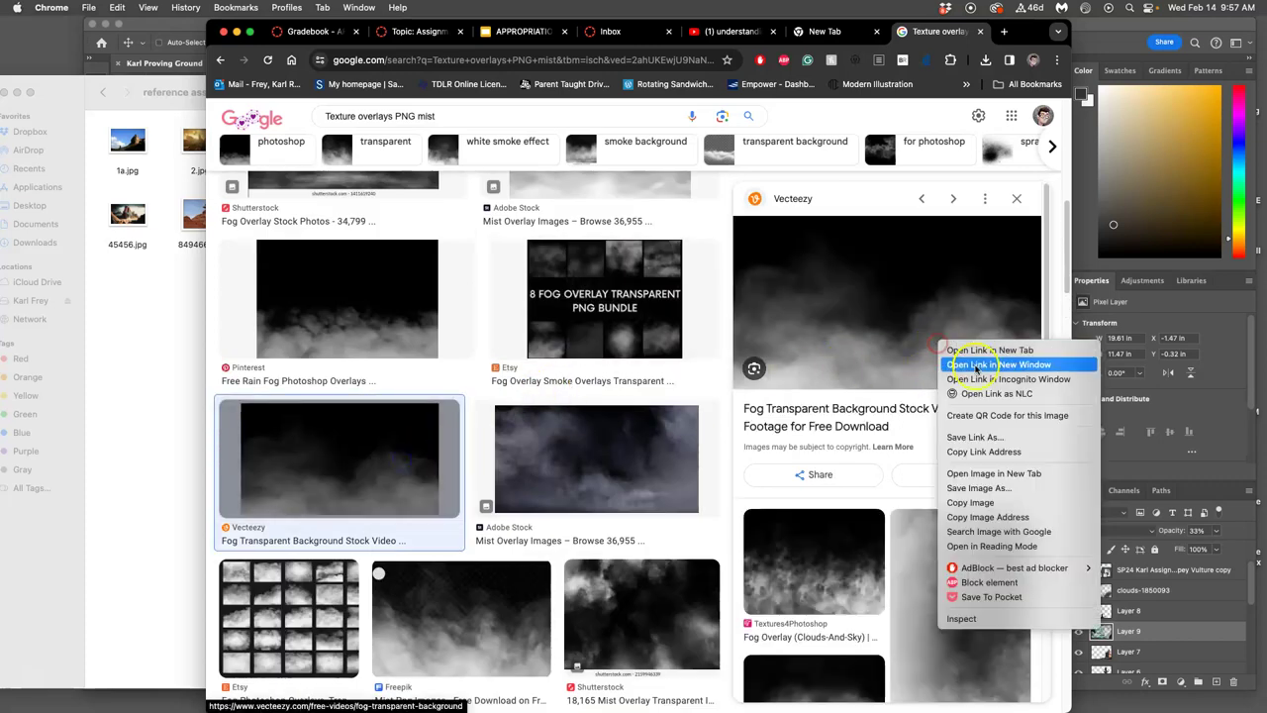
click(995, 473)
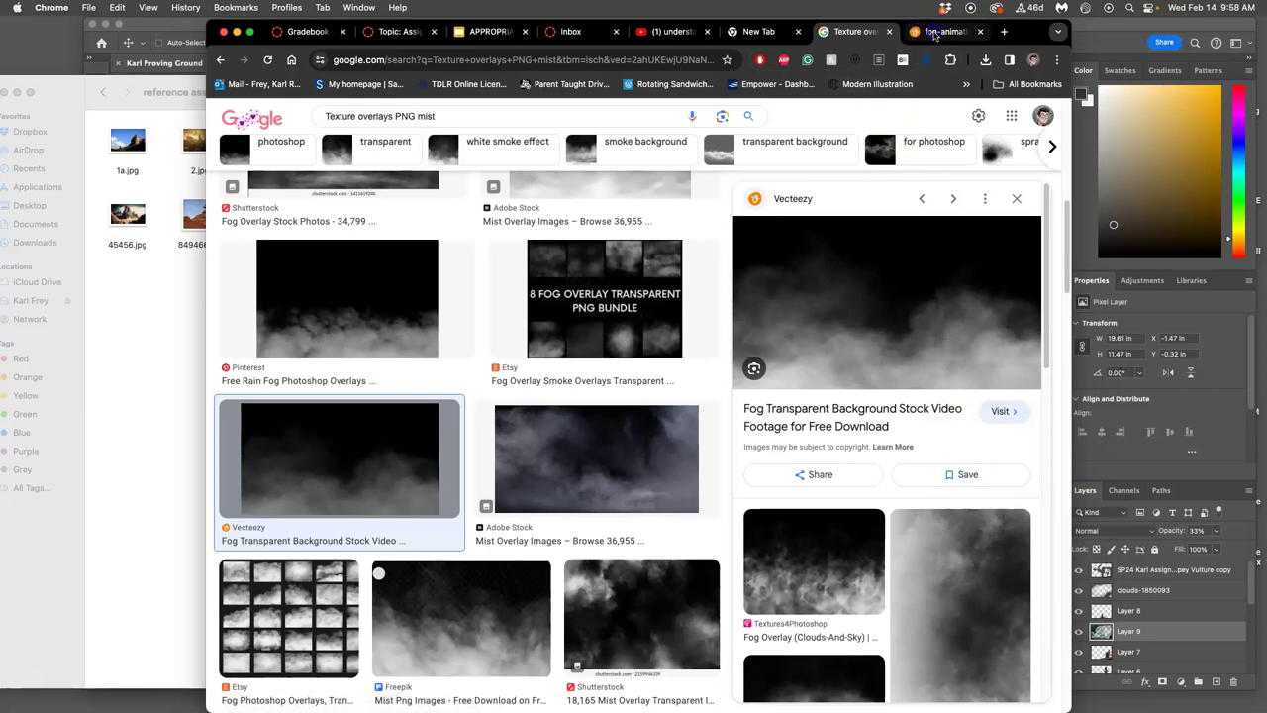
click(941, 30)
click(742, 396)
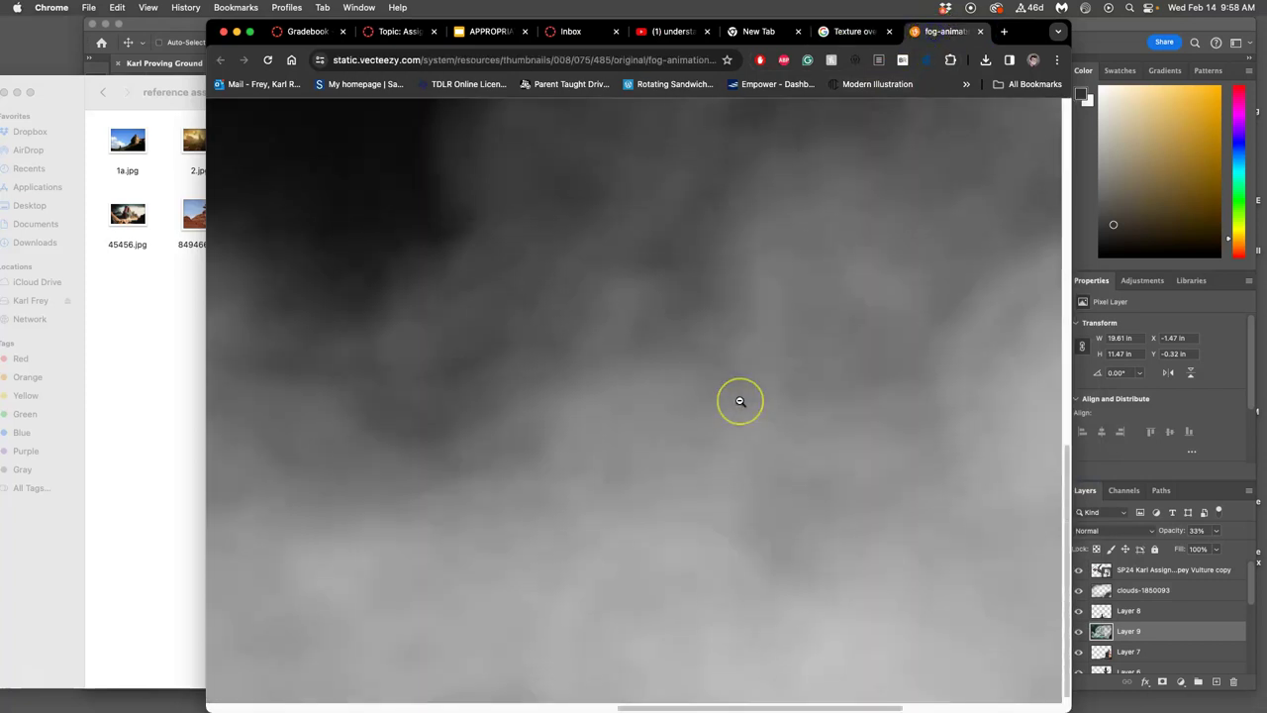
scroll(740, 401, right, 5)
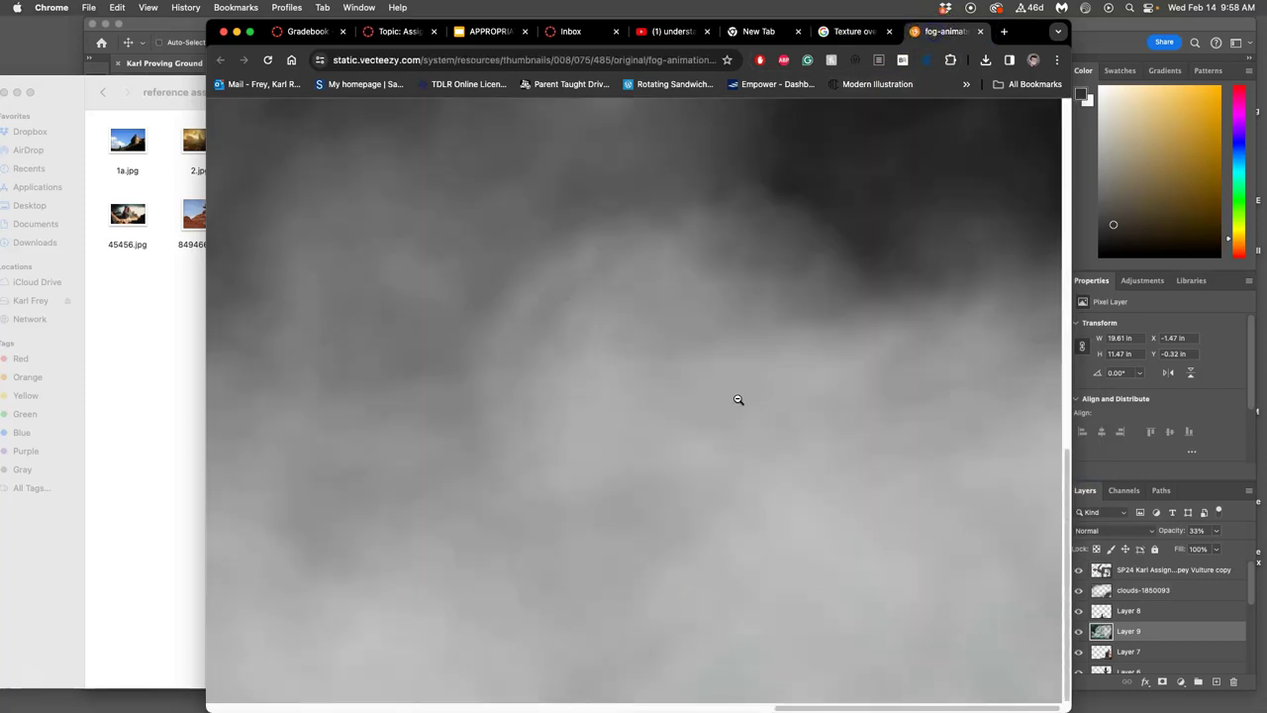
Step: Save the Vecteezy fog image from the browser into the reference assets folder
scroll(738, 399, left, 15)
click(627, 382)
scroll(628, 382, down, 10)
click(159, 359)
drag(136, 323, 139, 327)
click(161, 311)
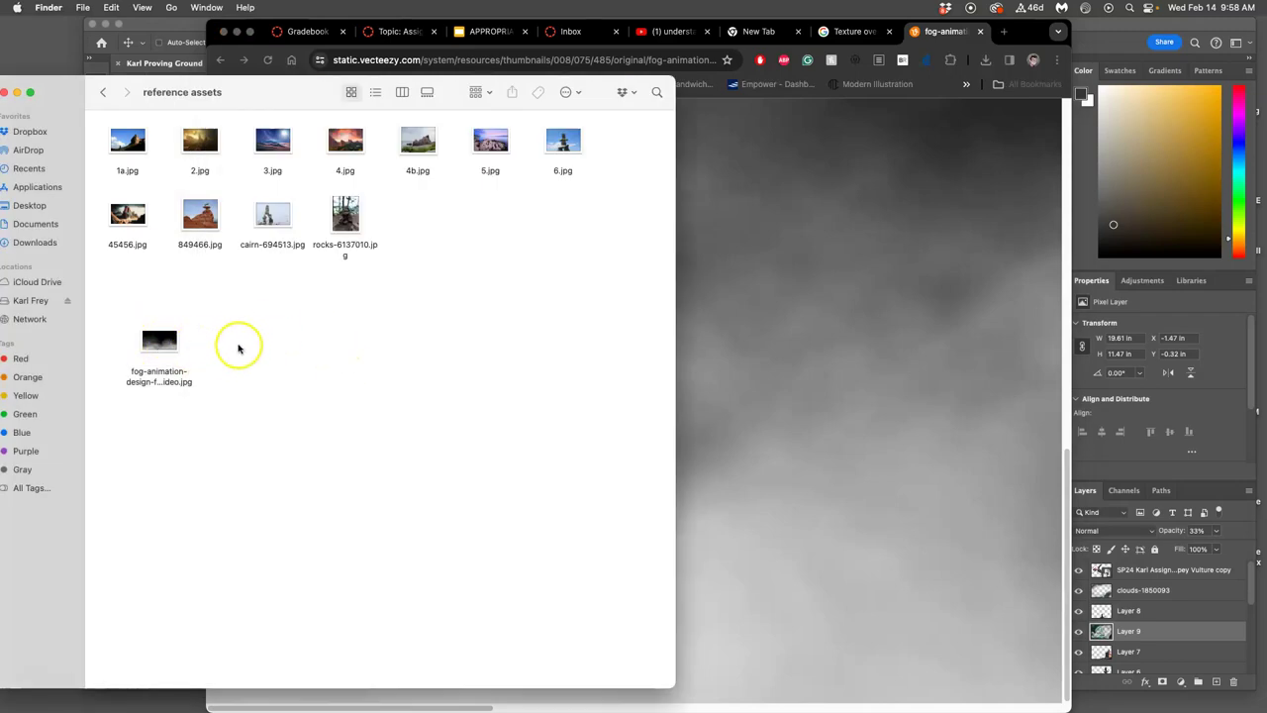
Step: Switch to Photoshop, place the black-background fog image in the creature composite and scale it to about 36.63% so it covers the canvas
click(183, 26)
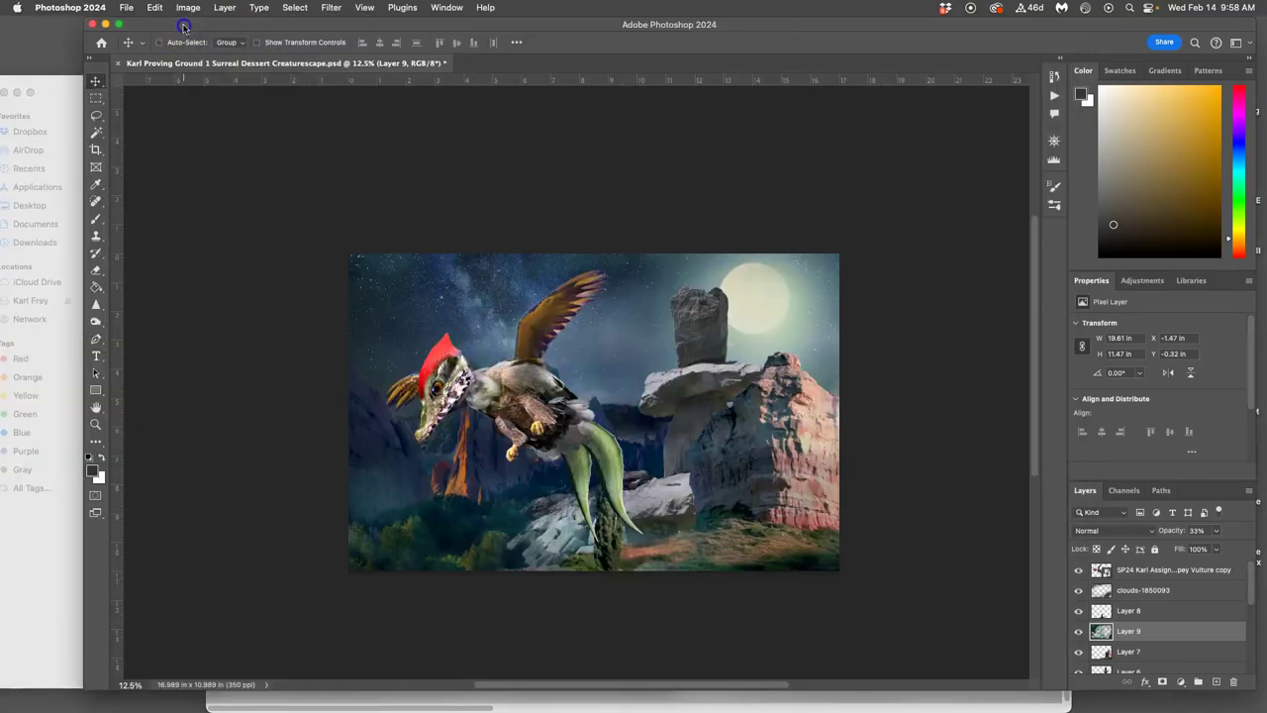
click(66, 87)
drag(159, 337, 774, 415)
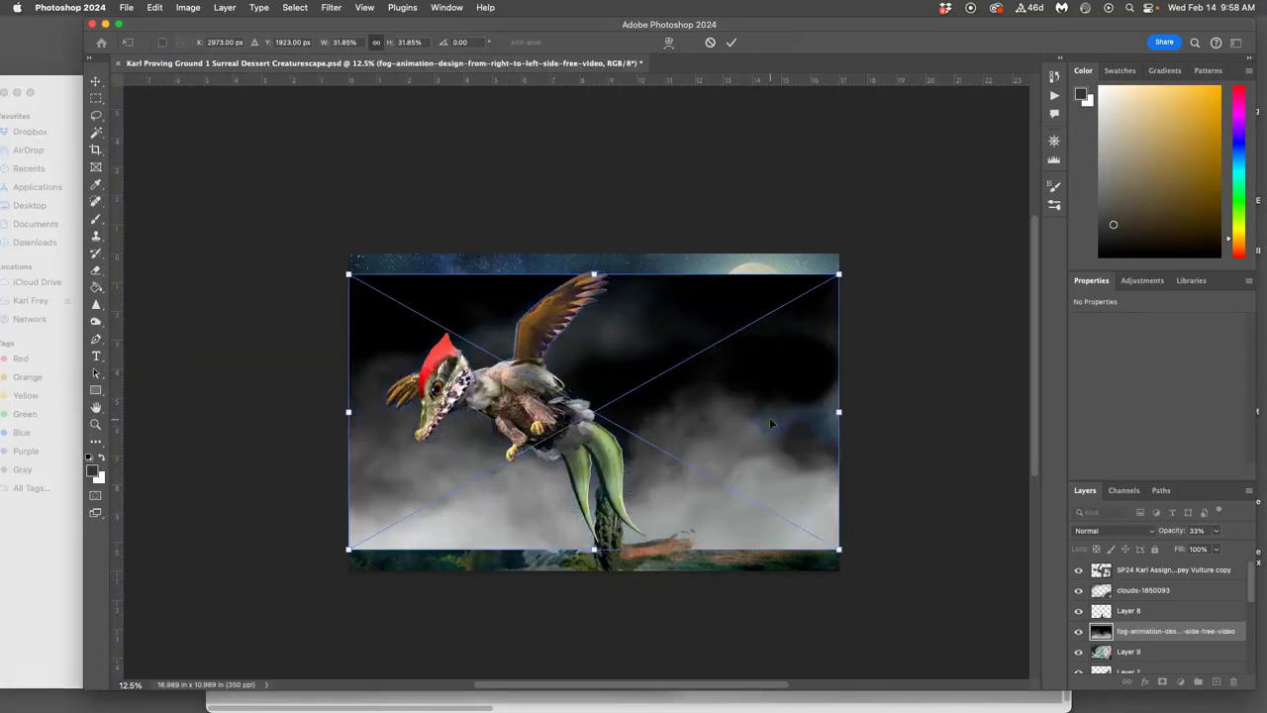
drag(594, 549, 590, 572)
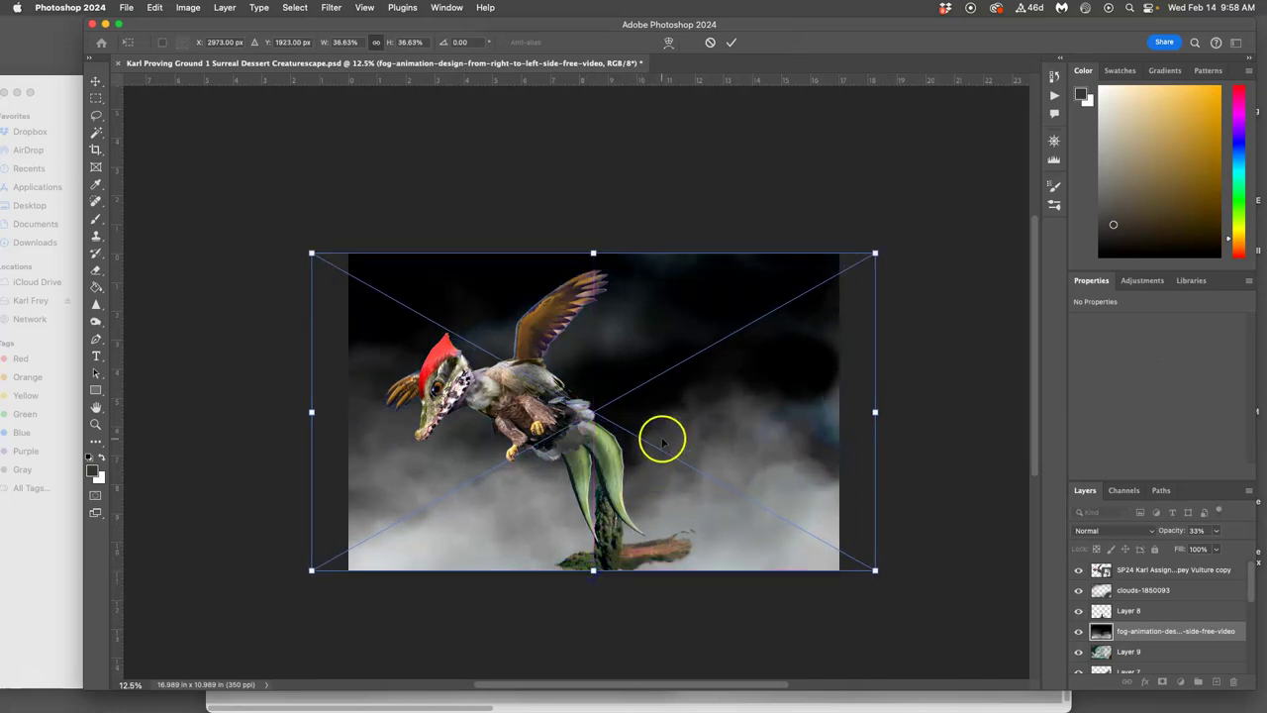
key(Return)
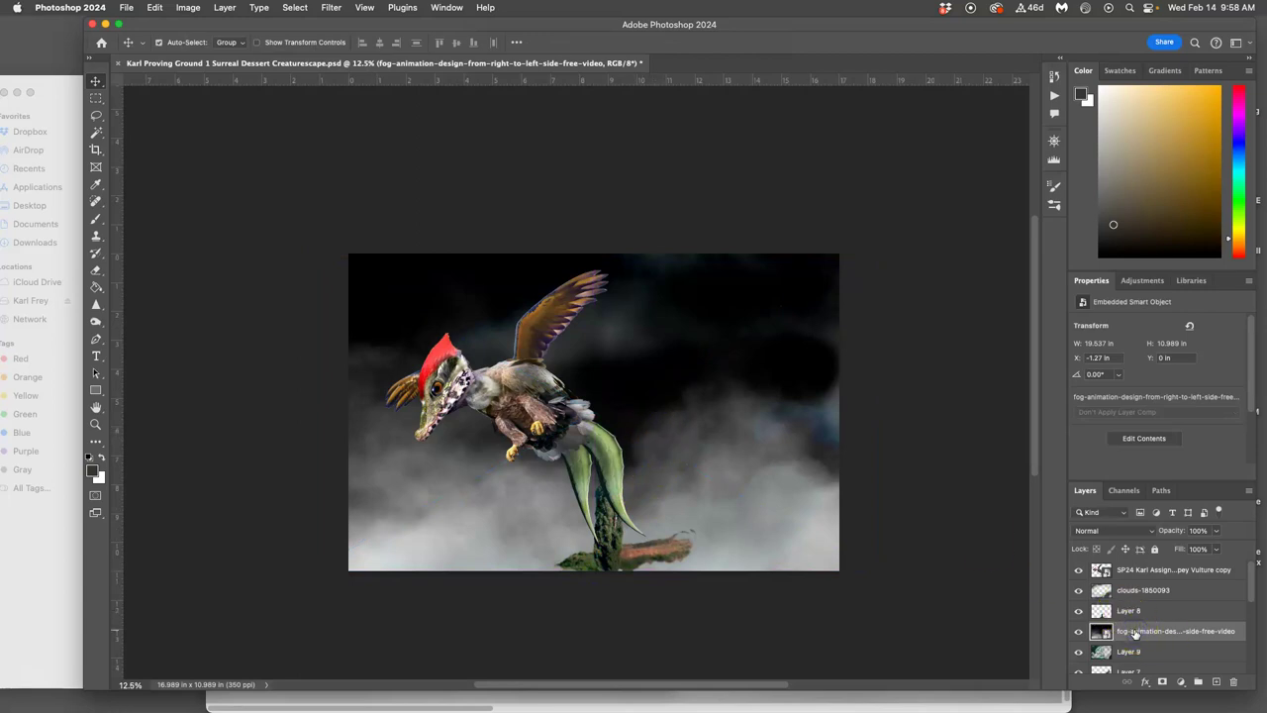
Step: Move the fog layer to the top of the layer stack and set its blend mode to Lighten
key(super+shift+bracketright)
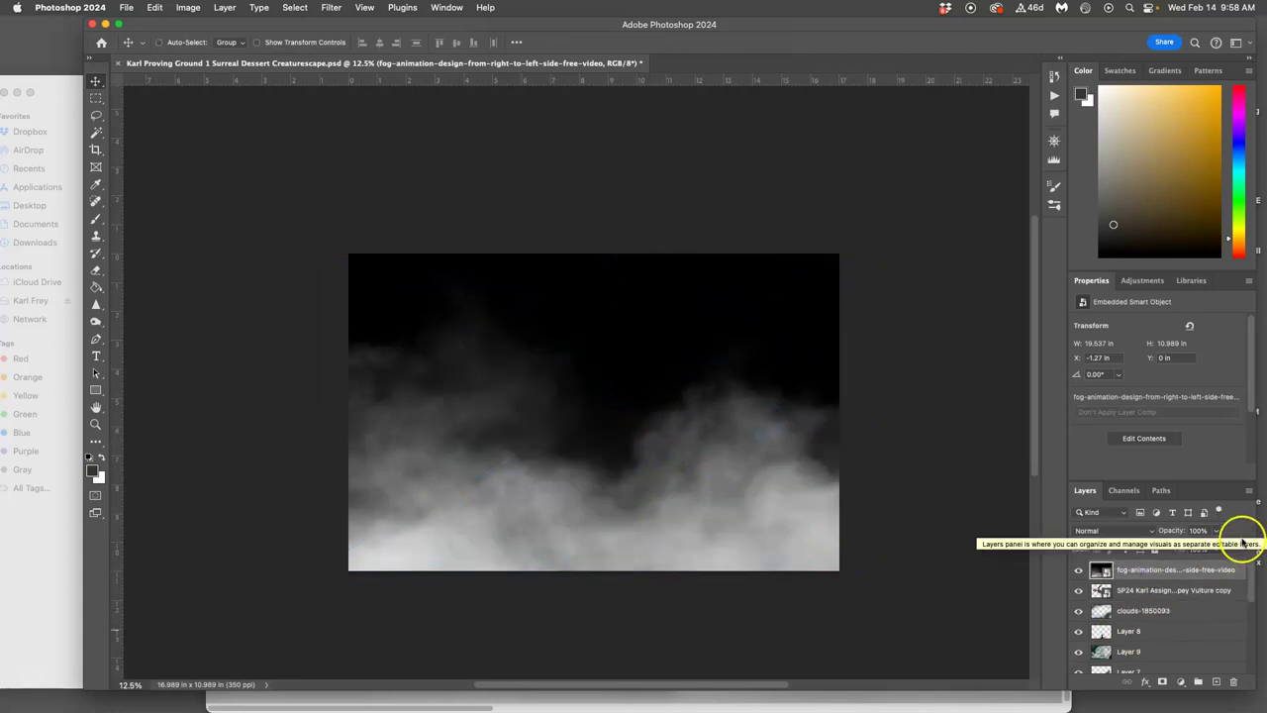
click(1119, 535)
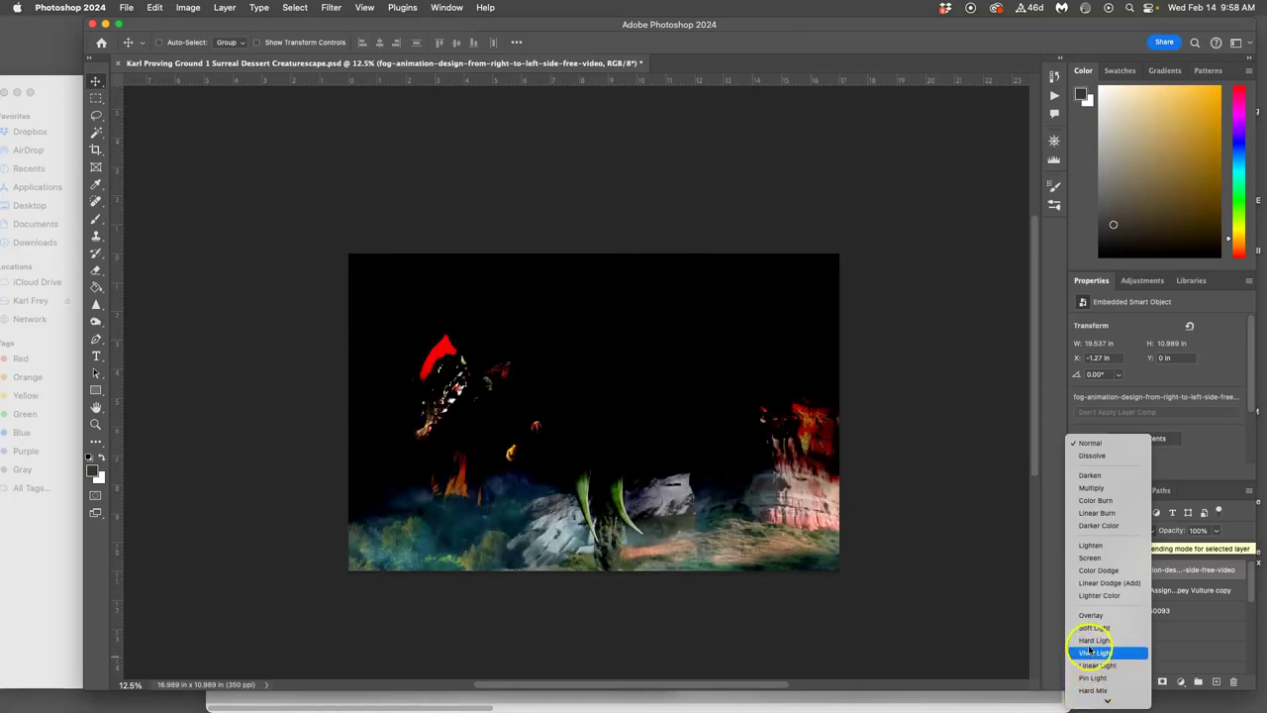
click(1091, 545)
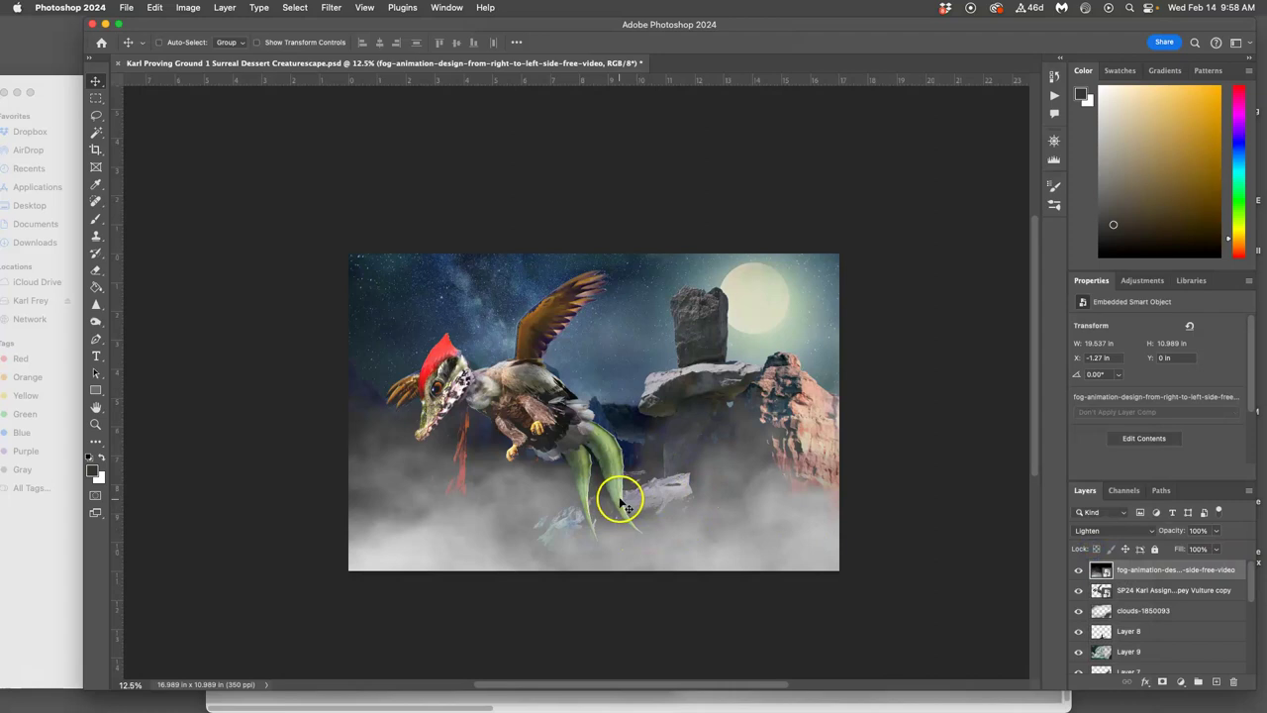
Step: Compare the composite with and without the fog layer, and lower that layer's opacity to 41%
click(1078, 570)
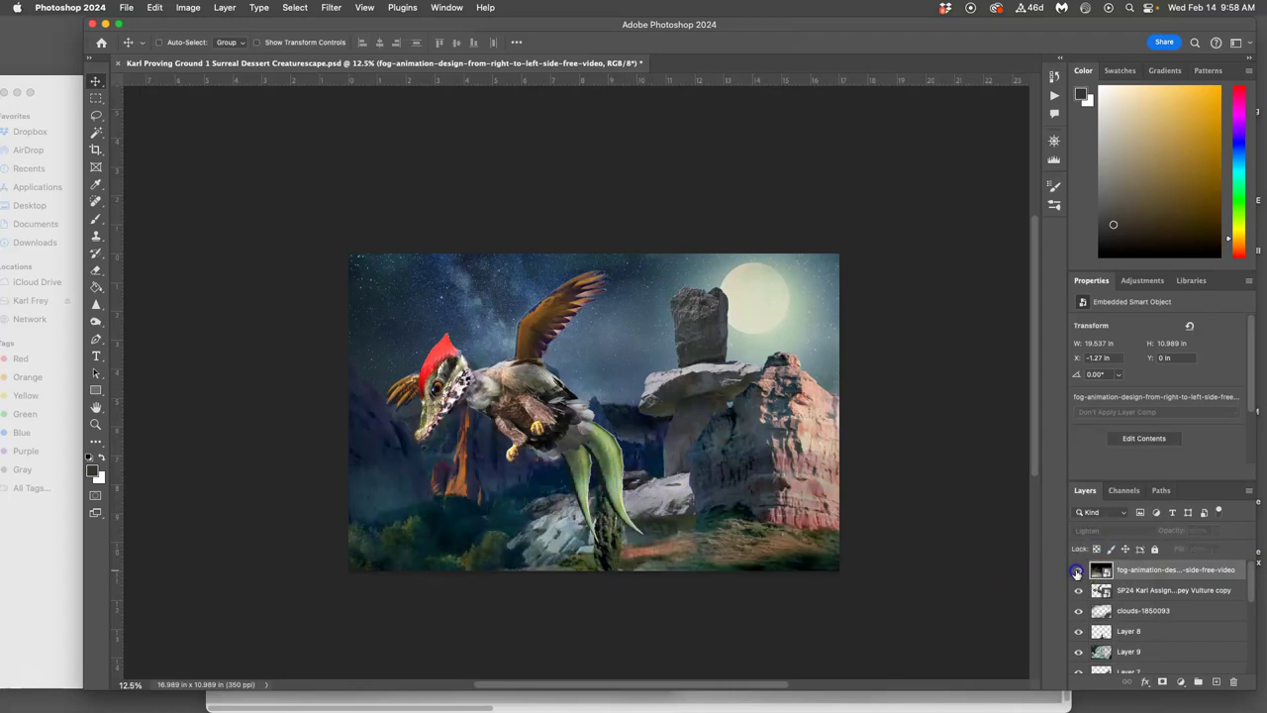
click(1078, 570)
click(1078, 570)
click(1078, 570)
click(1218, 532)
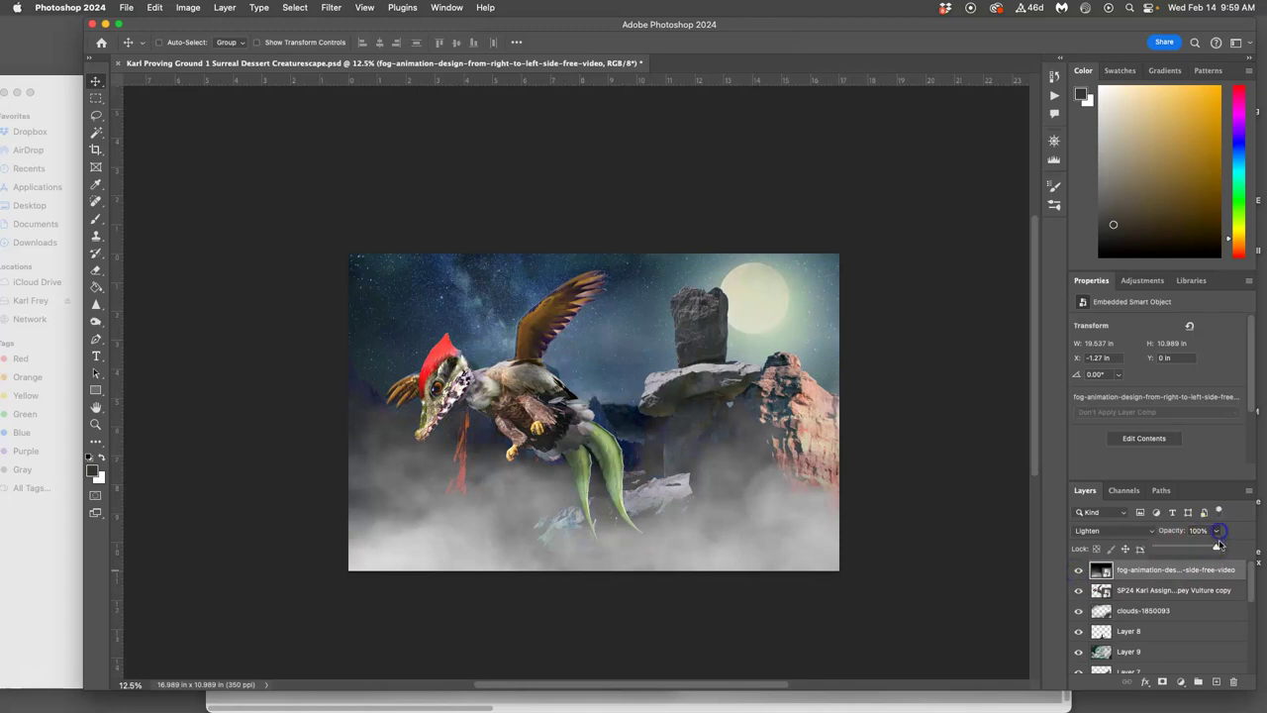
drag(1206, 549, 1185, 551)
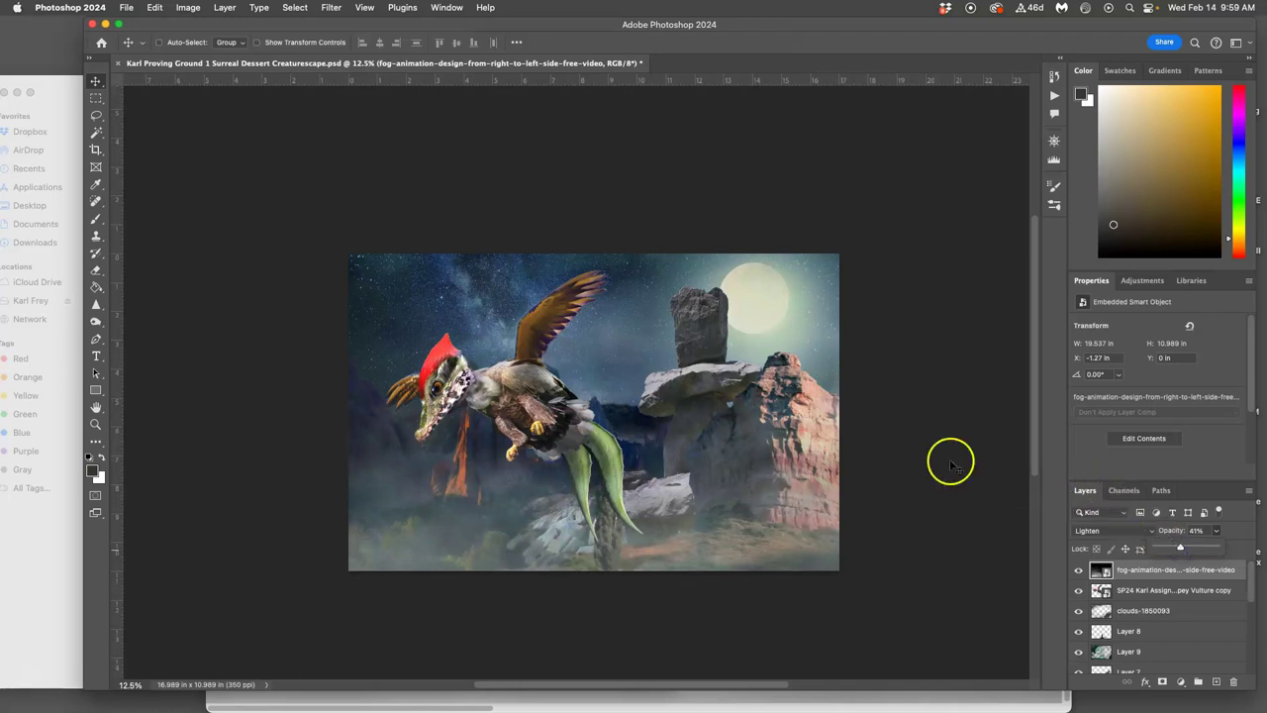
Step: Switch to Chrome, view the whole fog image at 25% zoom and return to the mist overlay image results
click(310, 703)
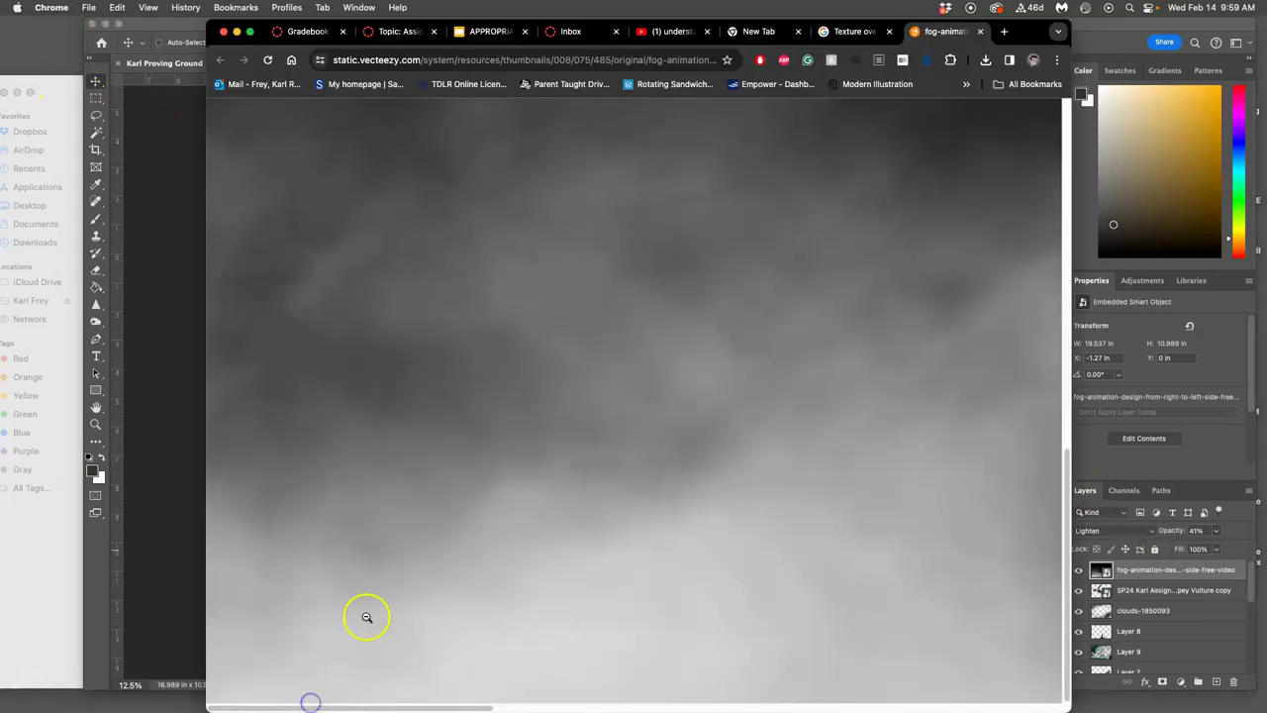
key(super+minus)
key(super+minus)
key(super+minus)
click(673, 387)
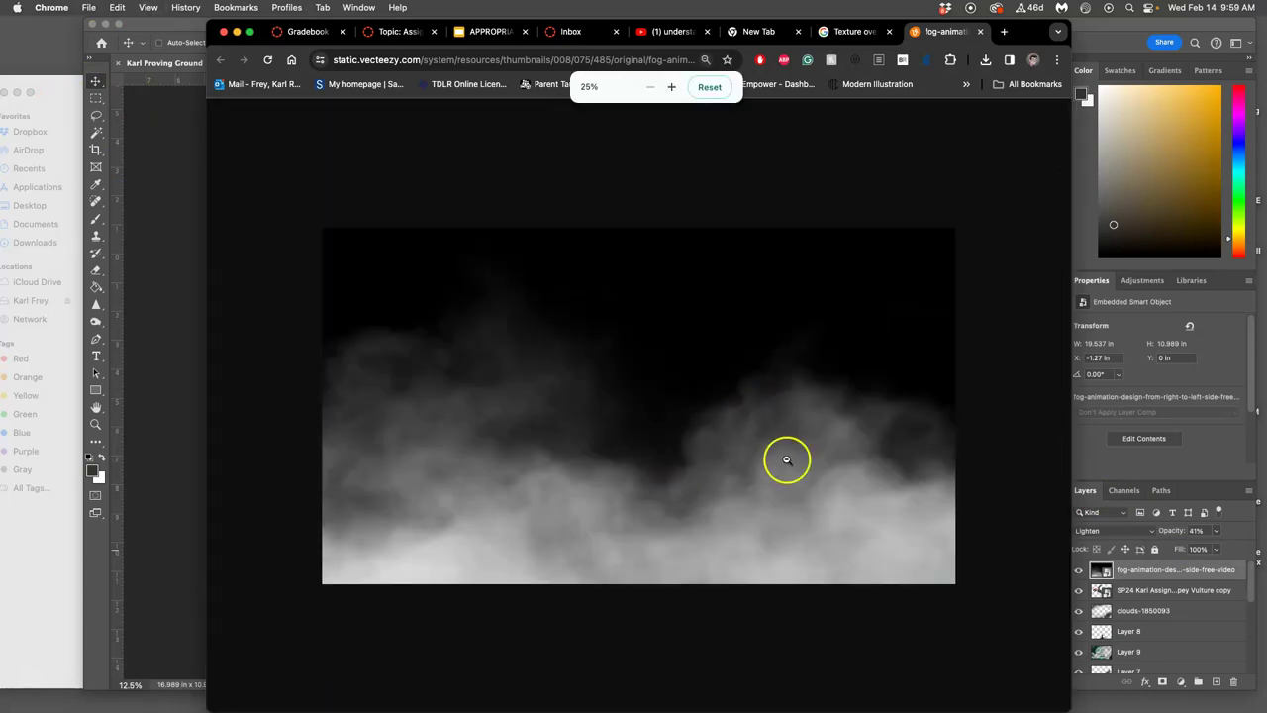
click(856, 35)
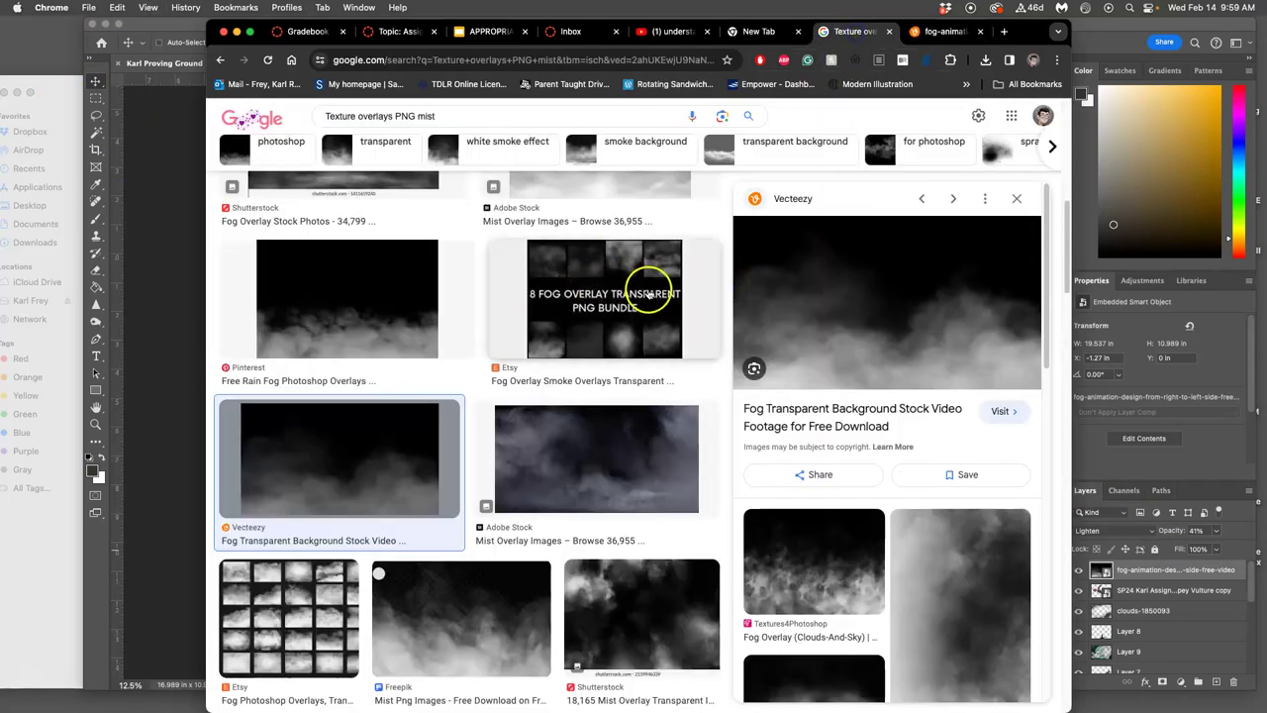
scroll(566, 269, up, 3)
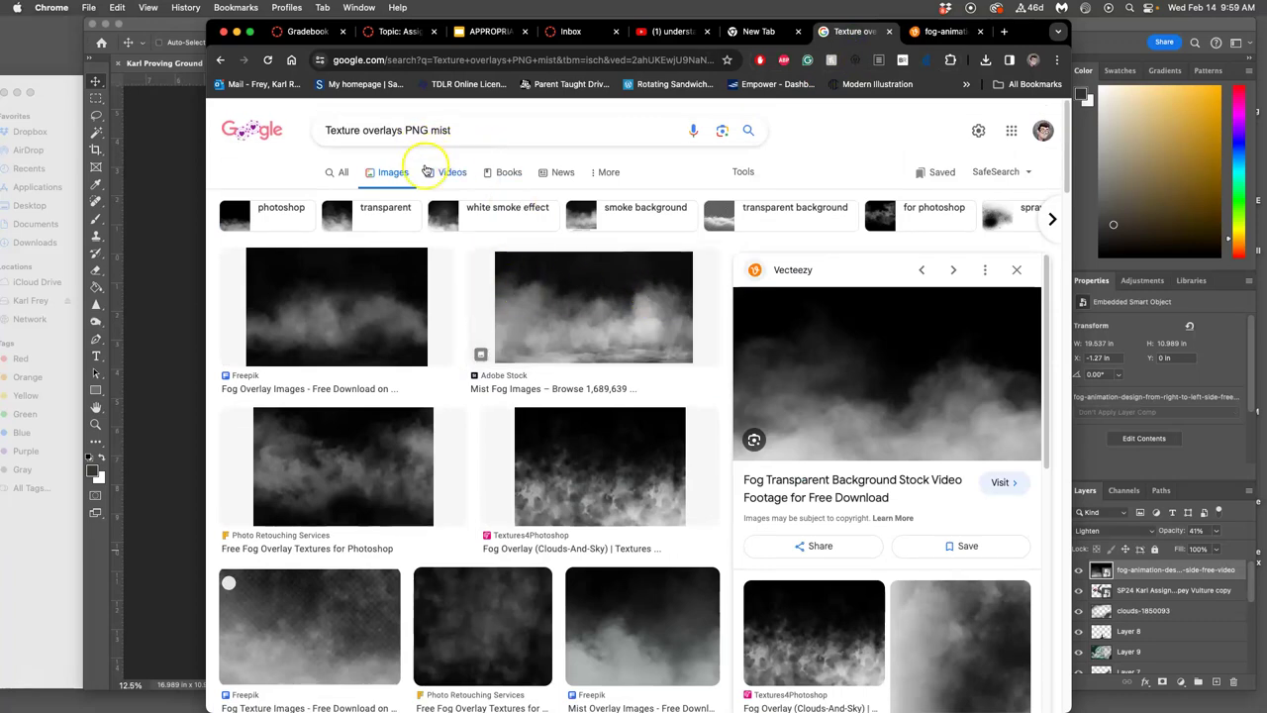
Step: Open pixabay.com in a new tab and search its images for "mist"
click(1004, 31)
text(pixa)
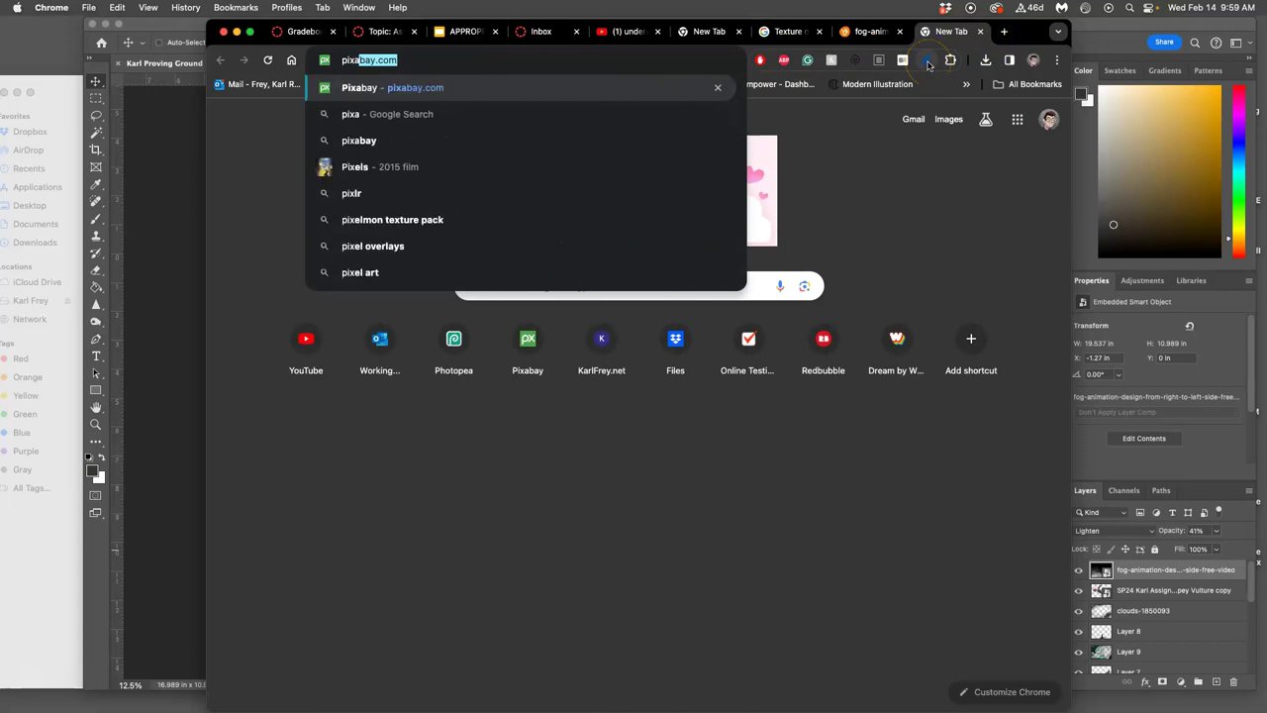
text(bay.com)
key(Return)
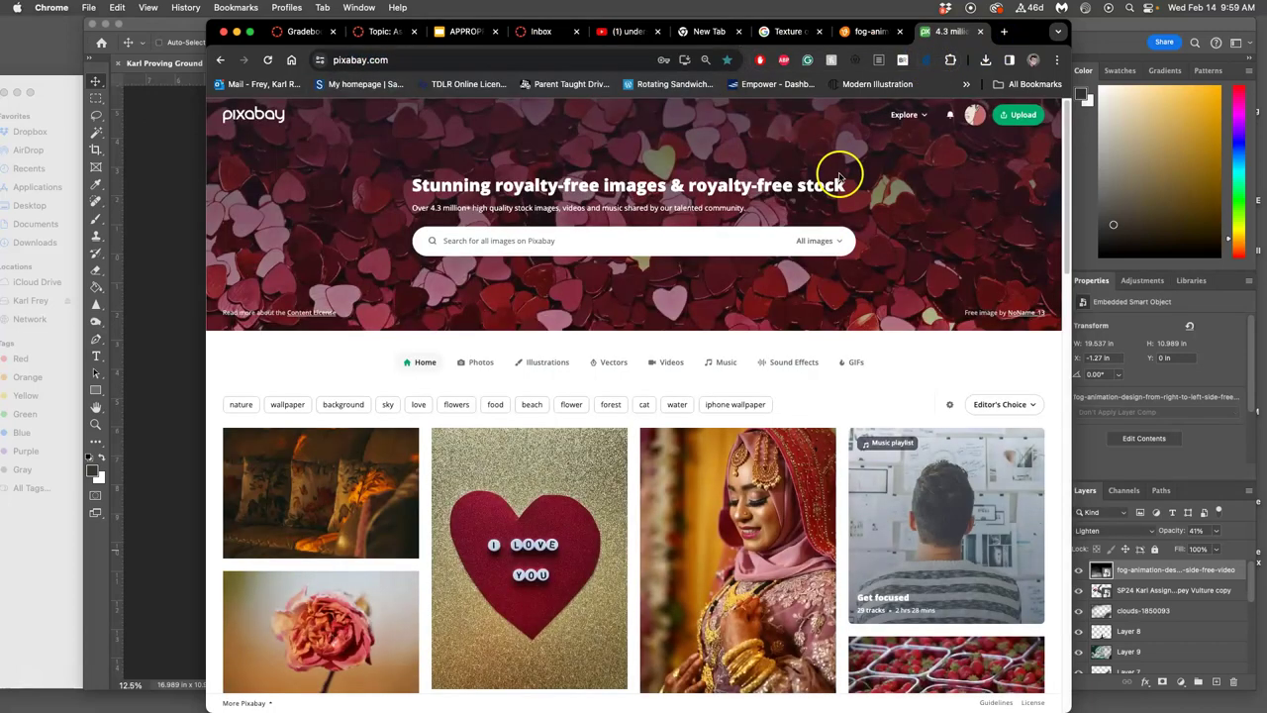
click(597, 238)
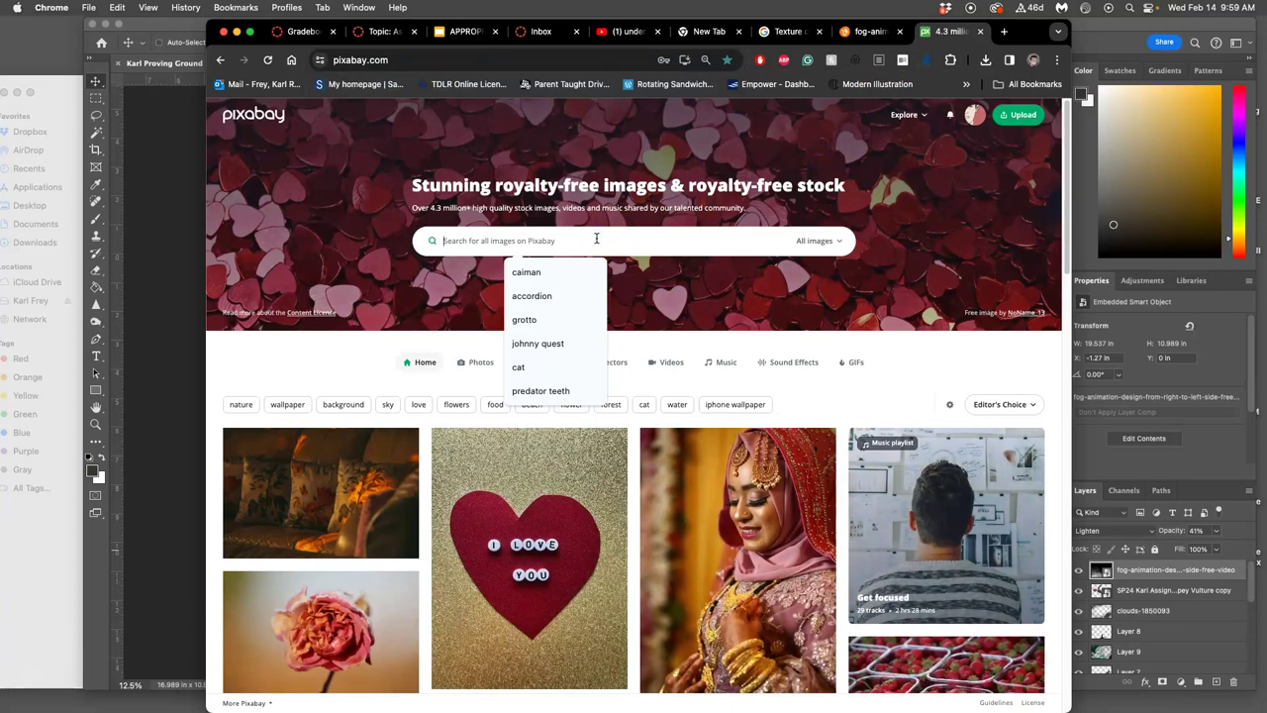
text(mist)
key(Return)
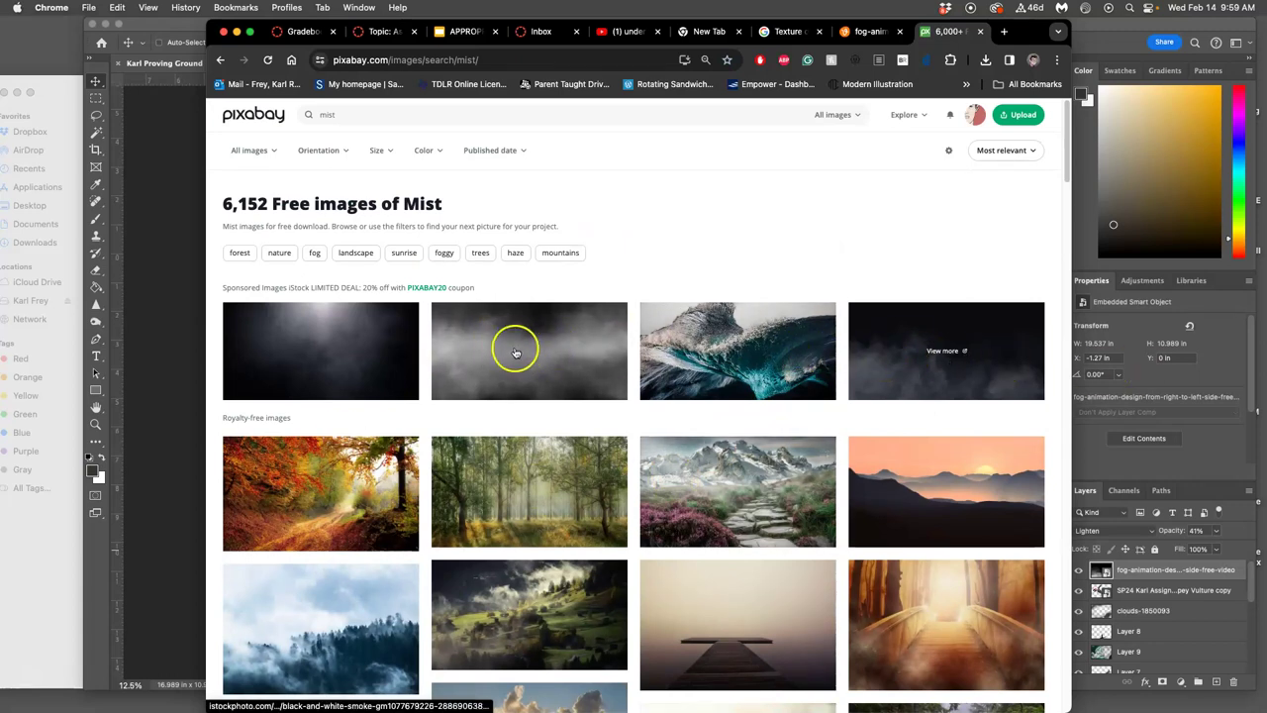
Step: Download the Pixabay photo of a lone tree in pale, cloudy fog
scroll(834, 418, down, 6)
scroll(831, 421, down, 3)
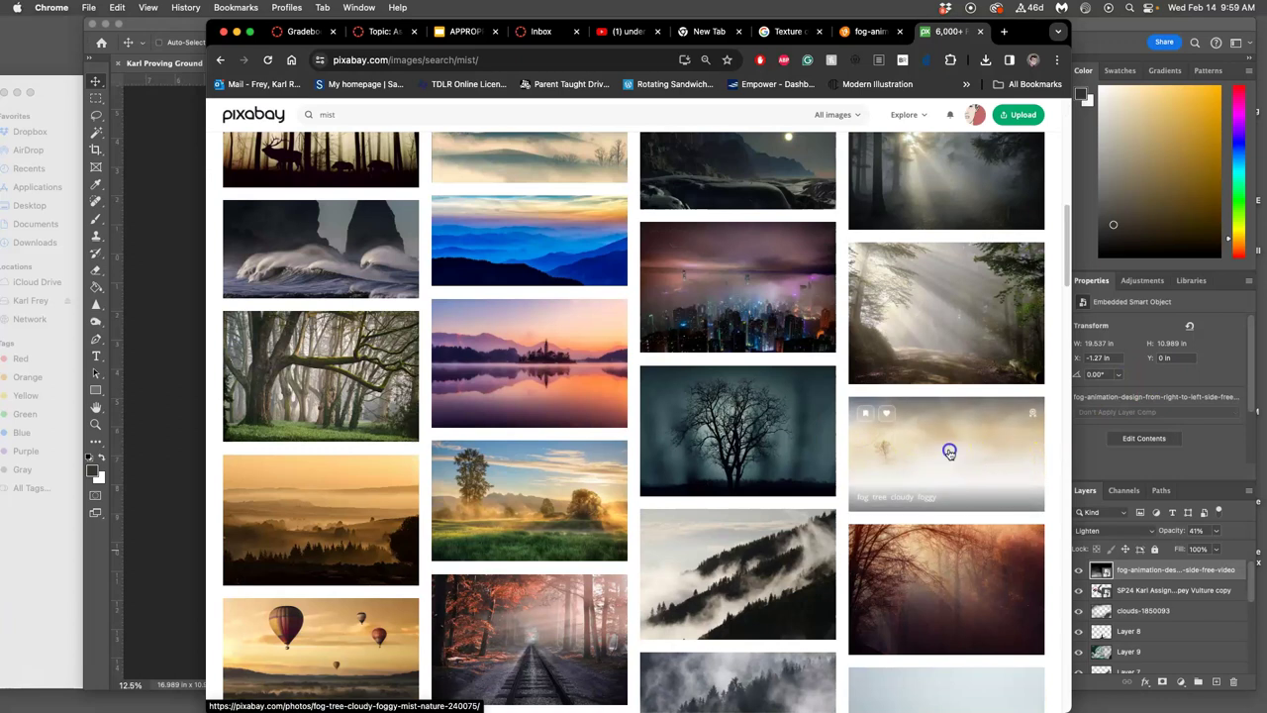
click(948, 451)
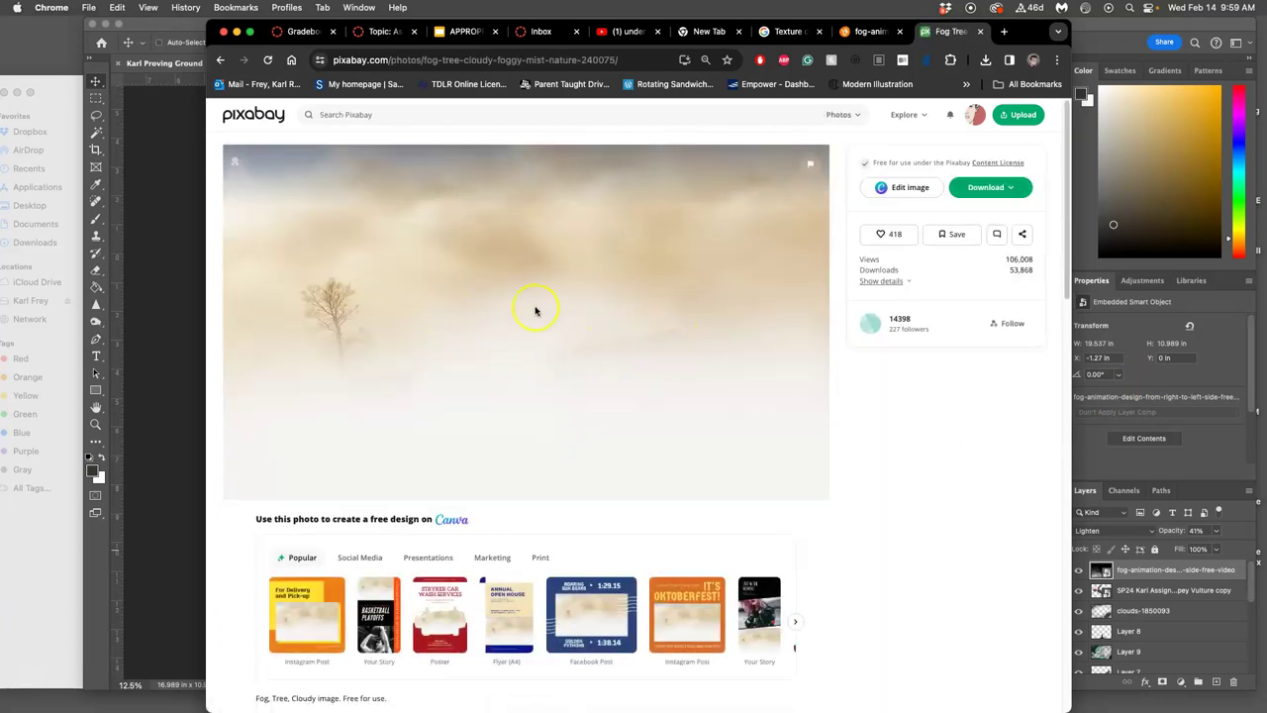
click(978, 188)
click(872, 291)
click(900, 323)
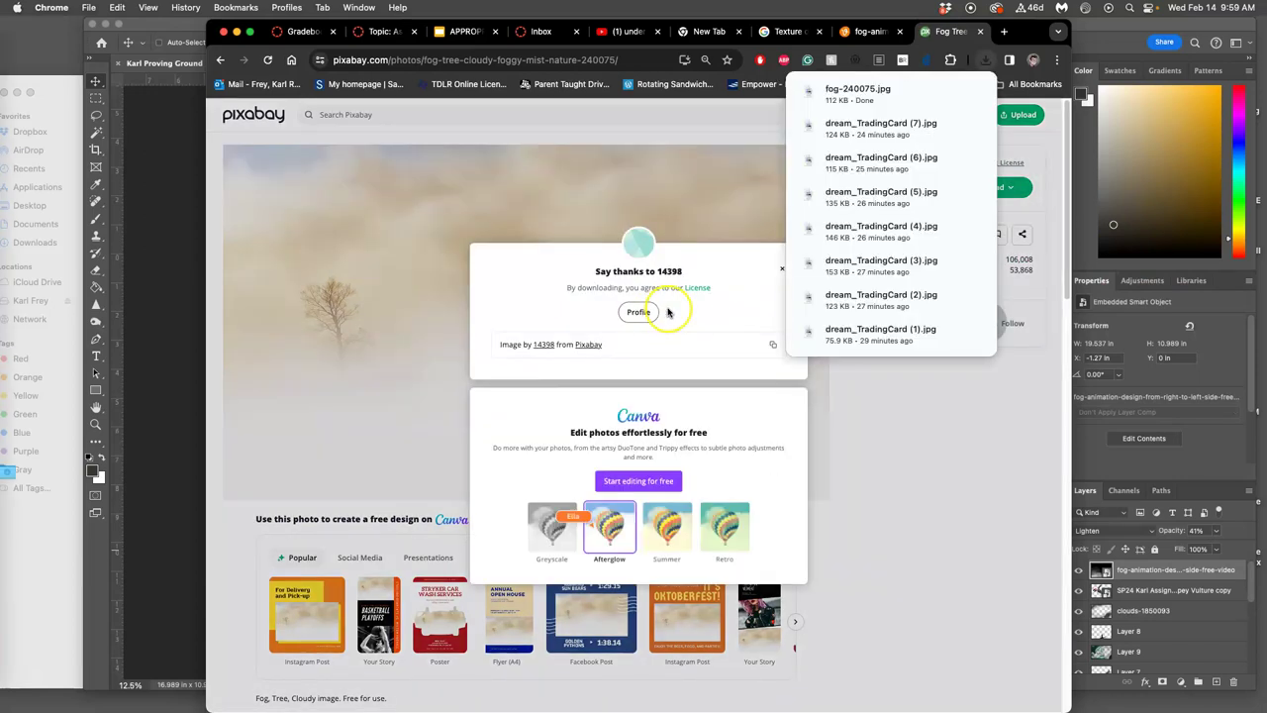
click(598, 269)
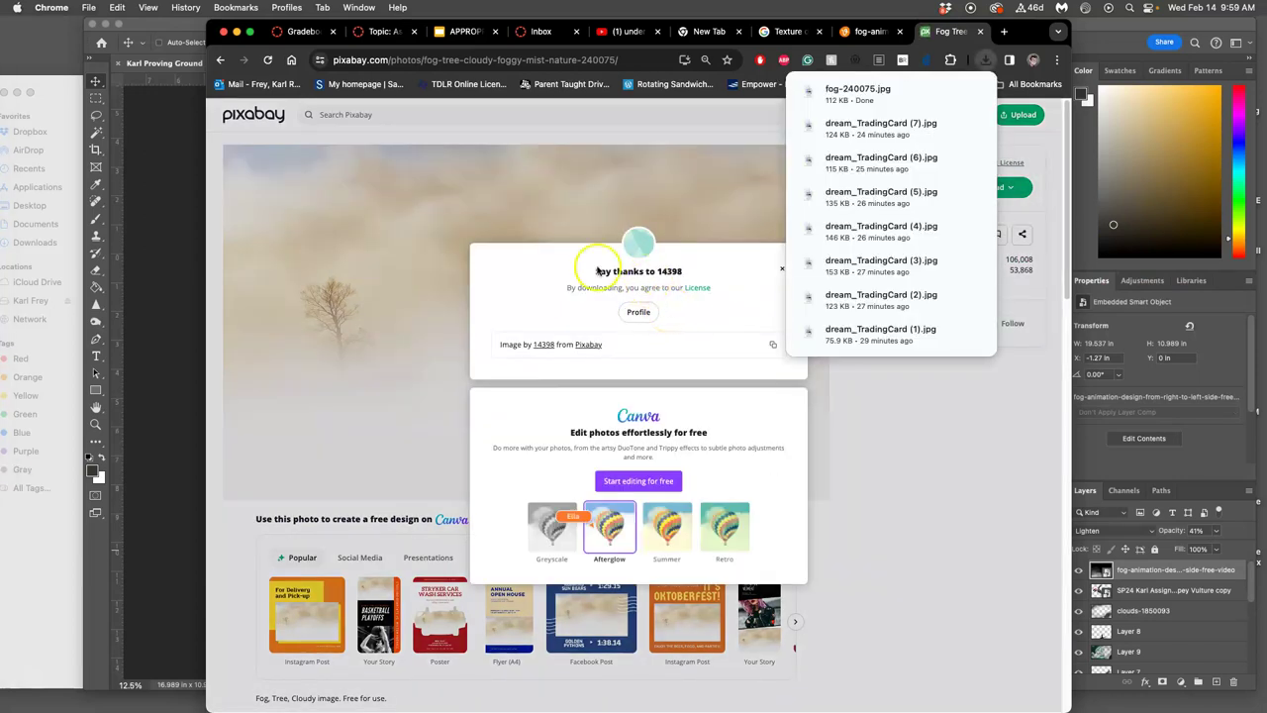
Step: Move the downloaded fog-240075.jpg into the reference assets folder in Finder
click(159, 234)
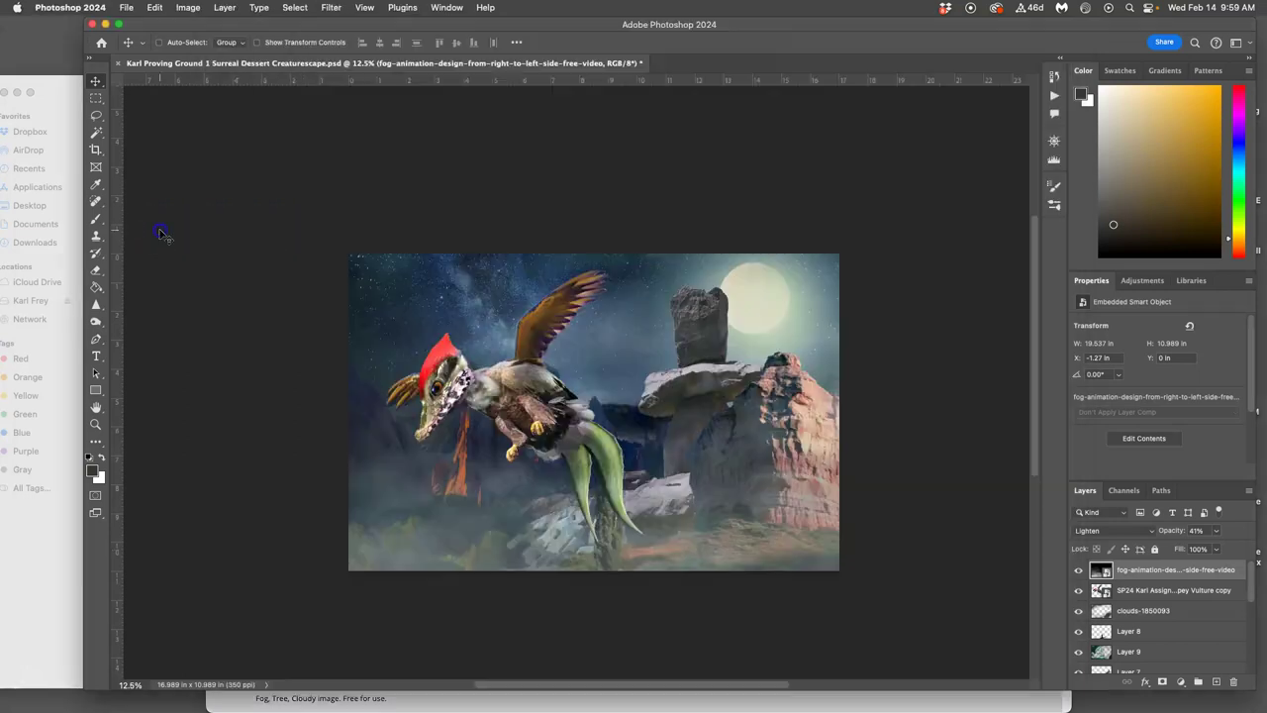
click(65, 102)
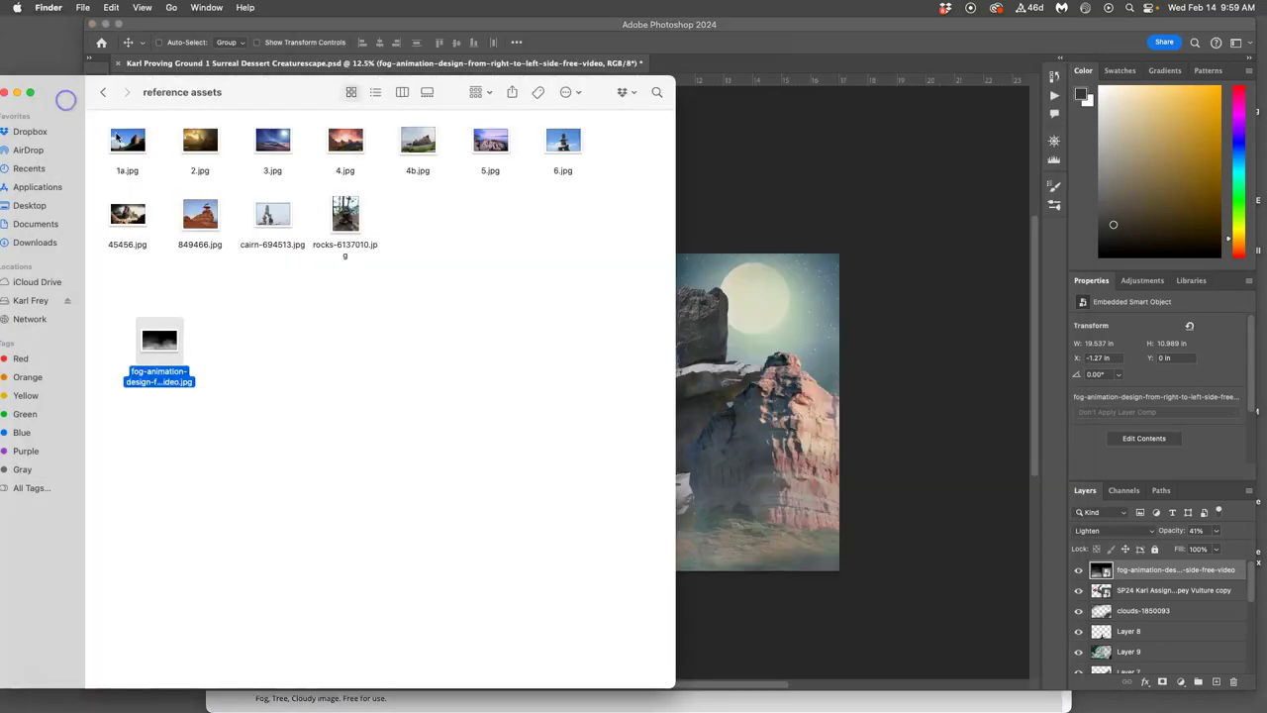
mouse_move(17, 643)
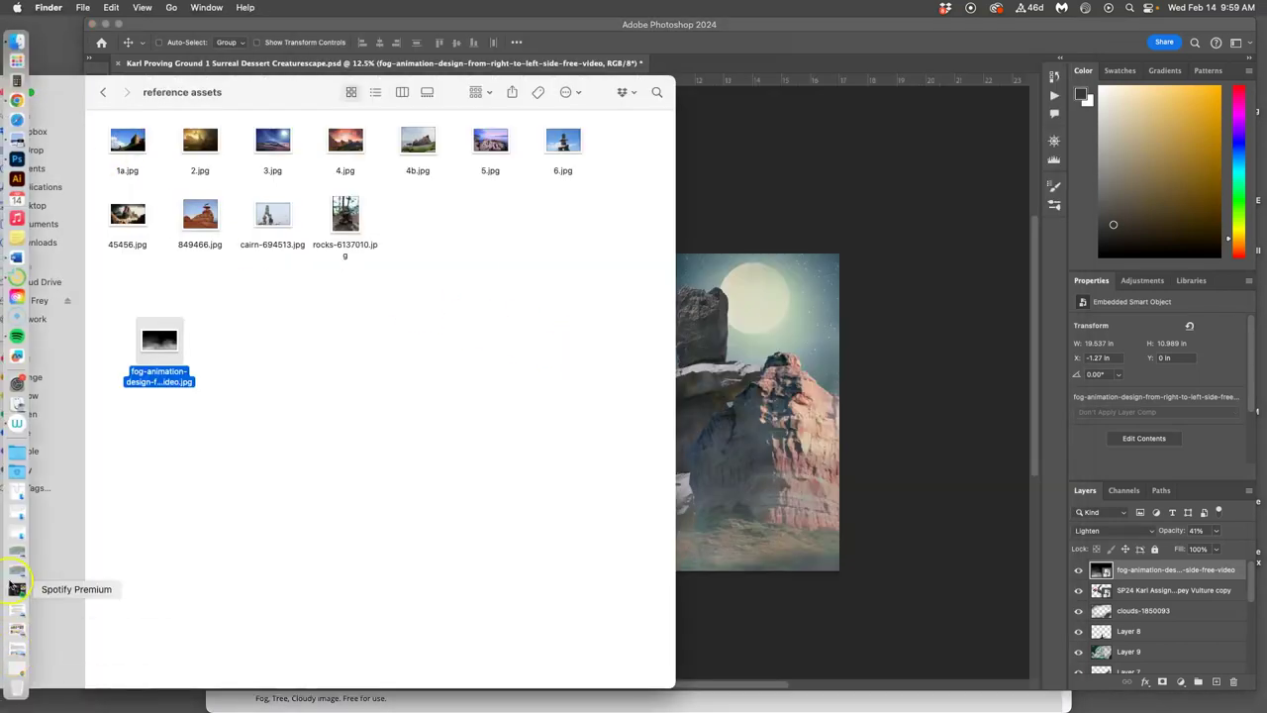
click(15, 473)
drag(95, 218, 363, 338)
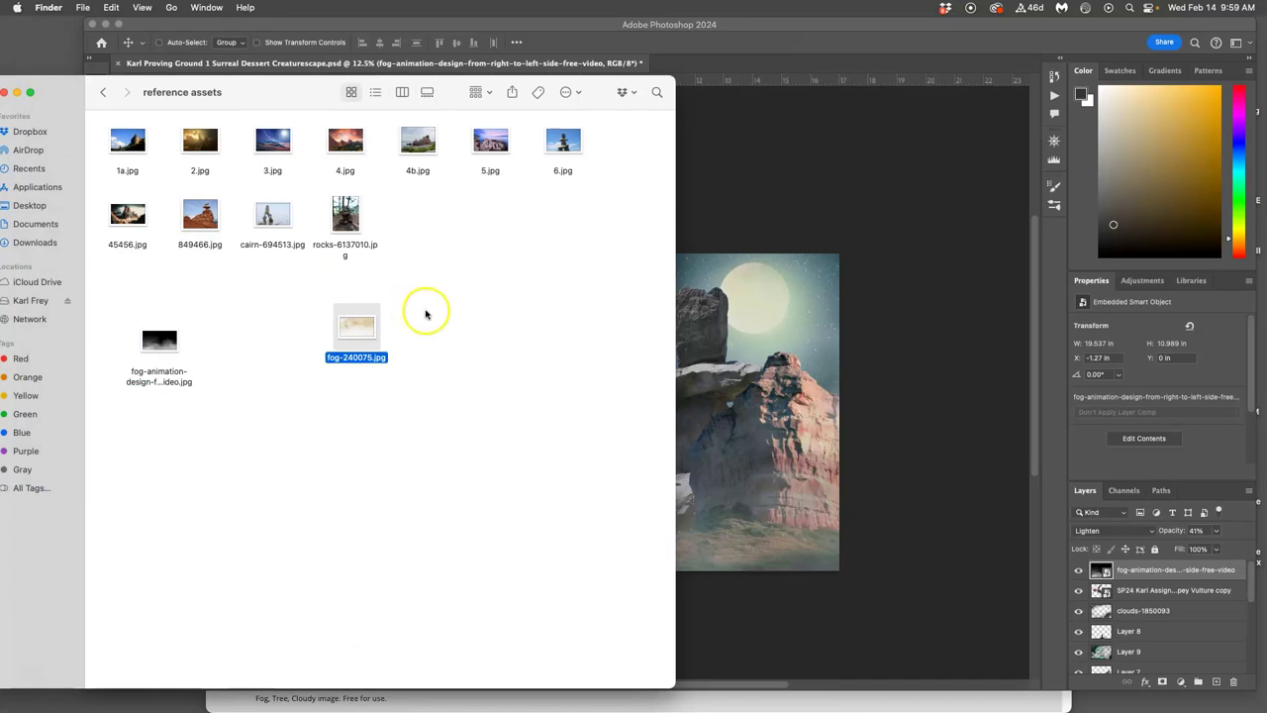
Step: Place fog-240075.jpg in the Photoshop composite and enlarge it to about 23.62 by 13.84 in, covering the canvas
drag(358, 327, 780, 394)
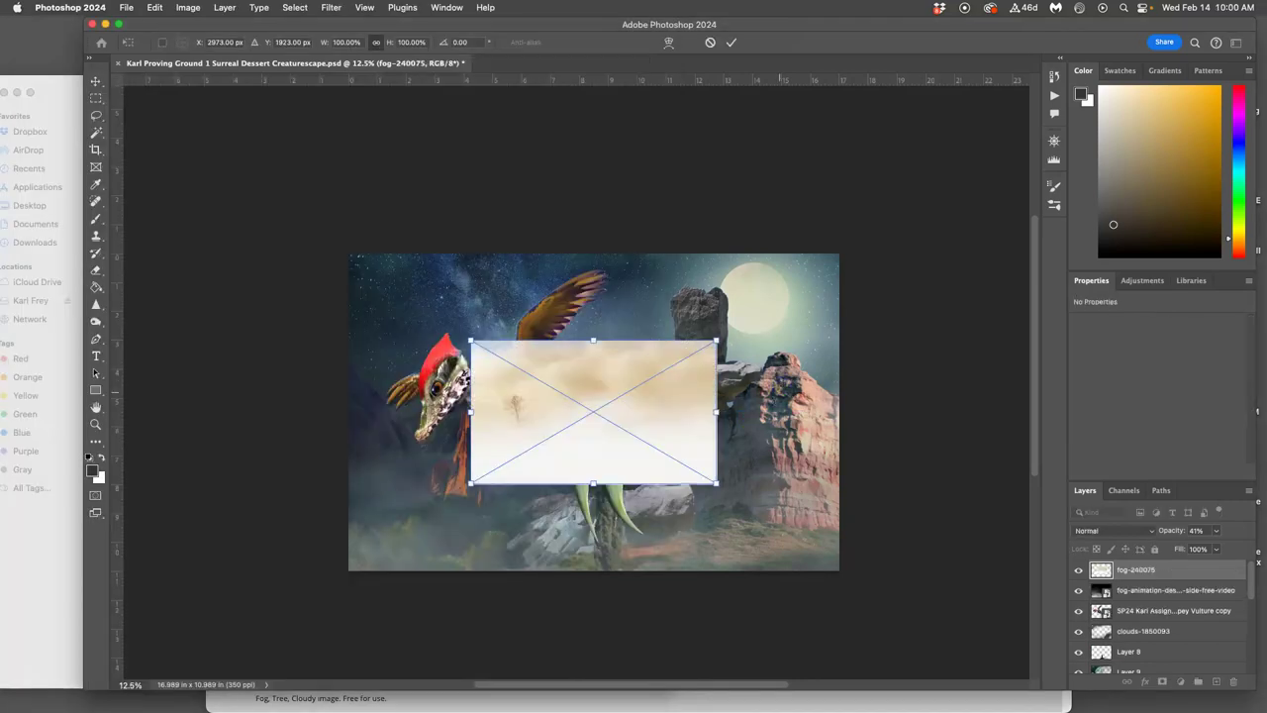
drag(716, 483, 866, 587)
drag(469, 340, 183, 193)
key(Return)
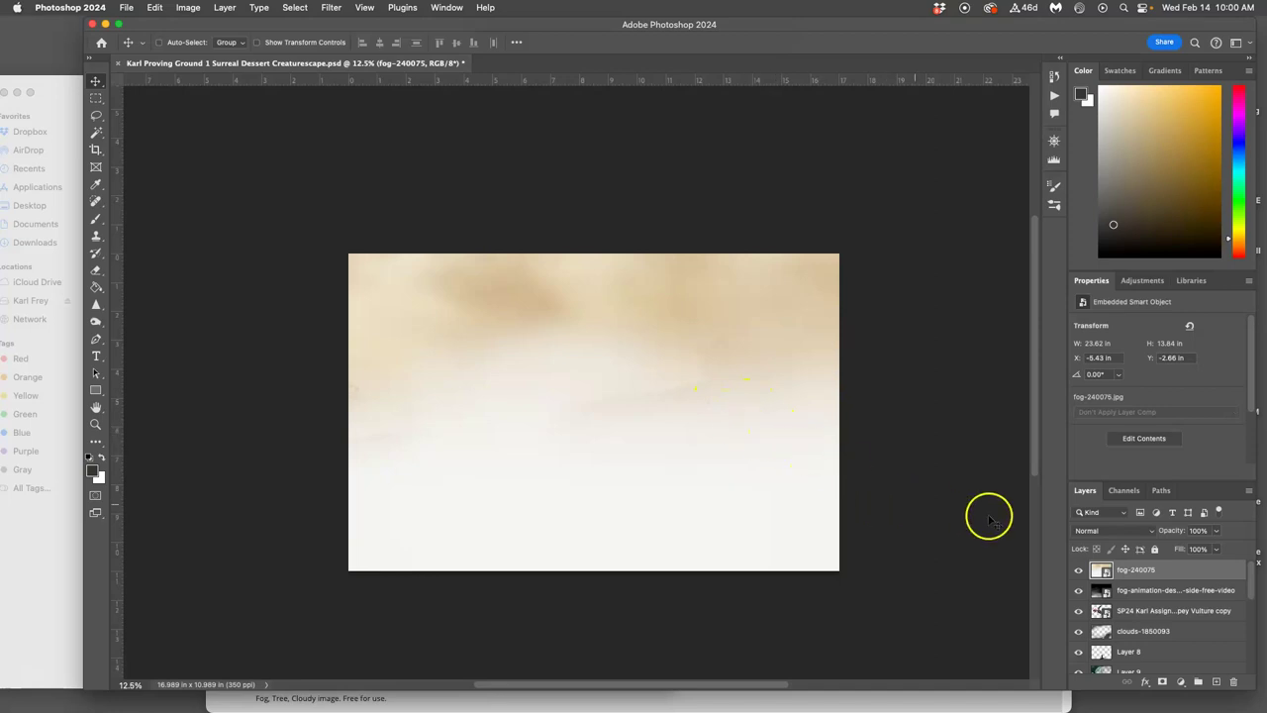
Step: Hide the fog-animation layer and rasterize the fog-240075 layer
click(1079, 590)
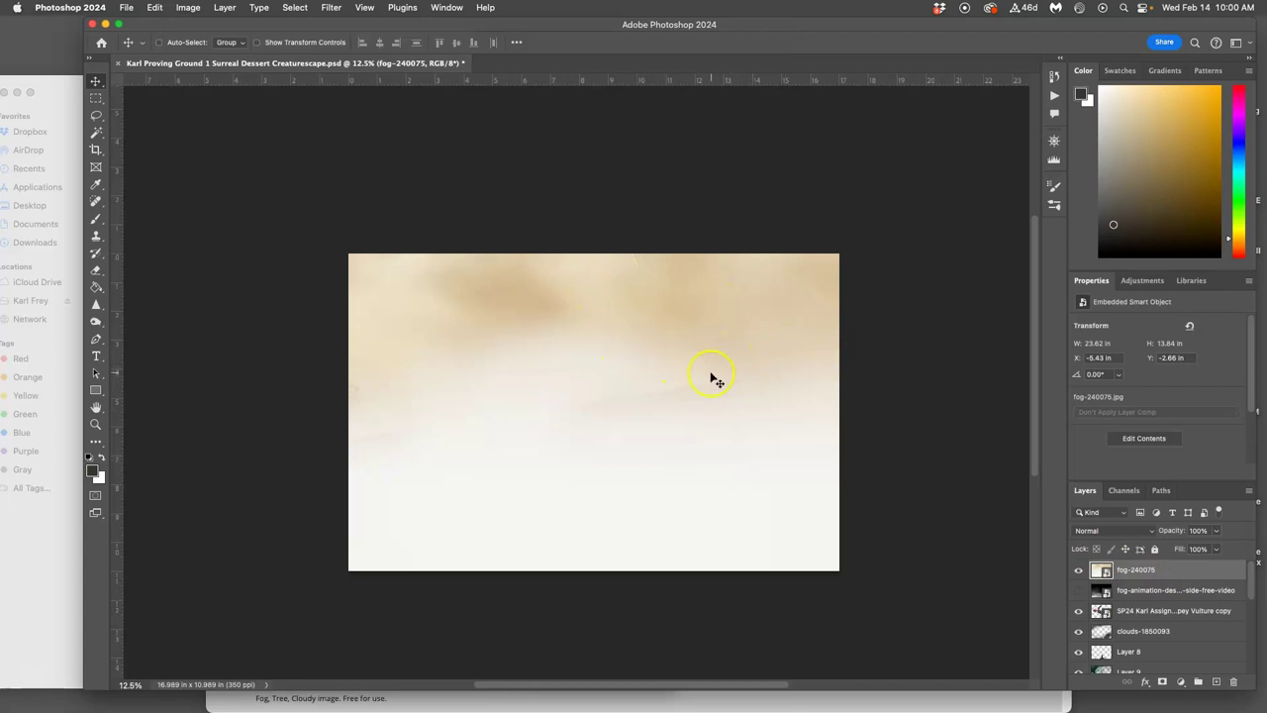
right_click(1146, 569)
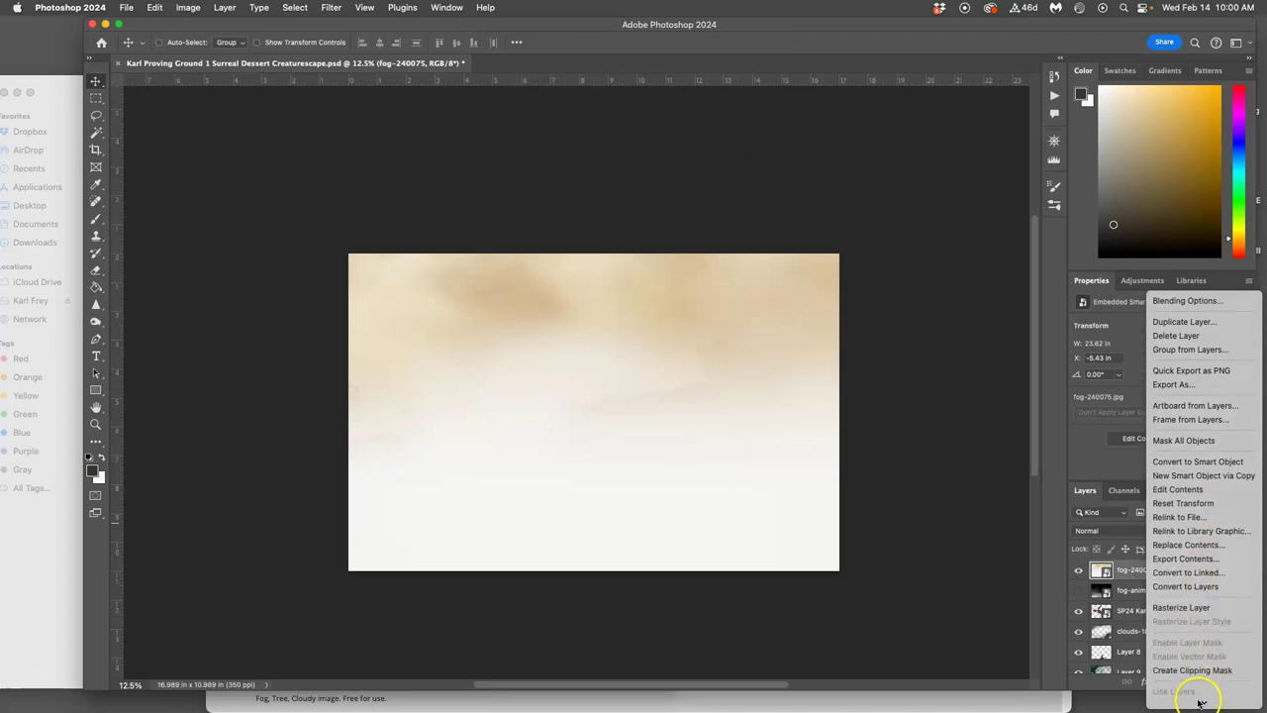
click(1178, 579)
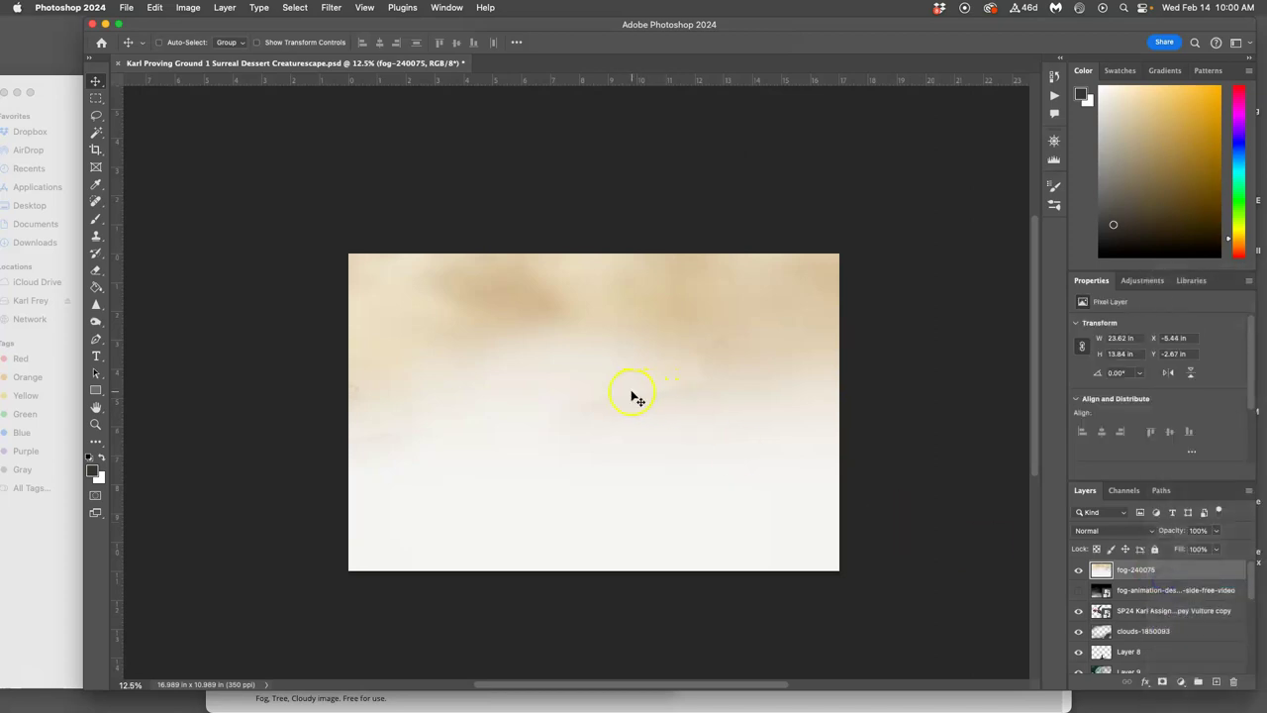
Step: Set up the Smudge tool with a 460 px brush, 0% hardness and 18% strength
click(96, 306)
click(147, 303)
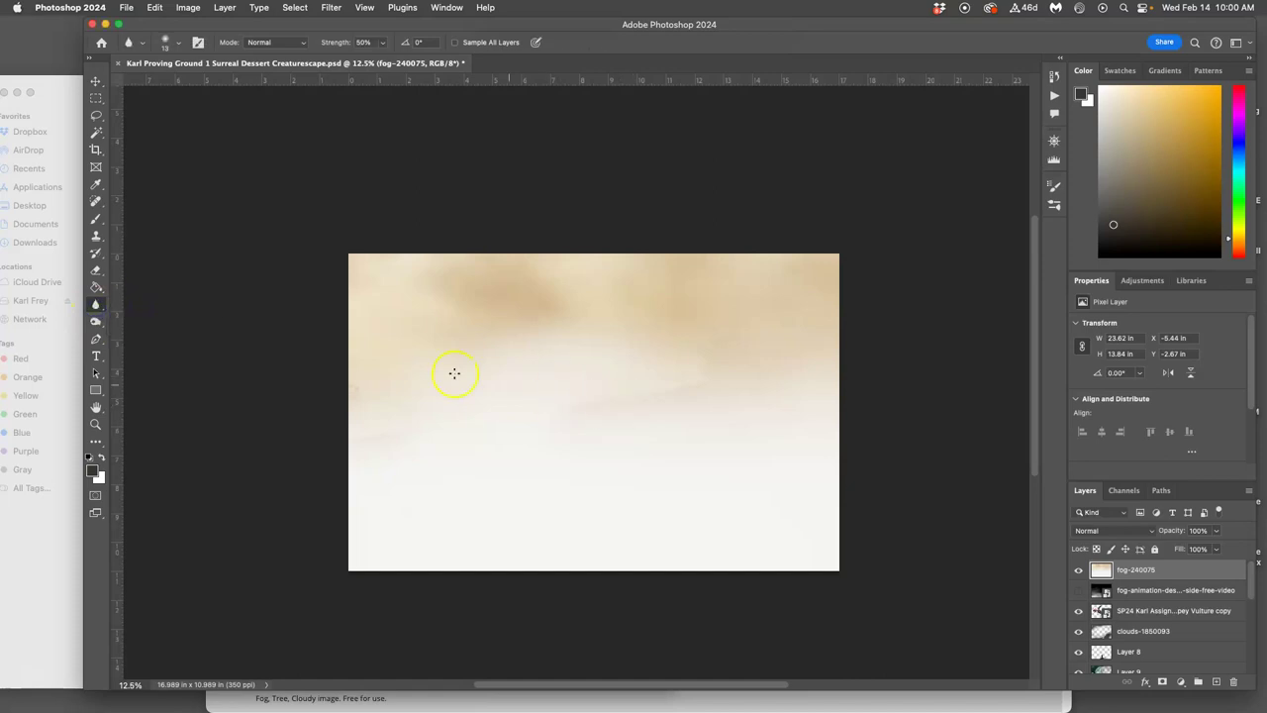
click(96, 304)
click(143, 328)
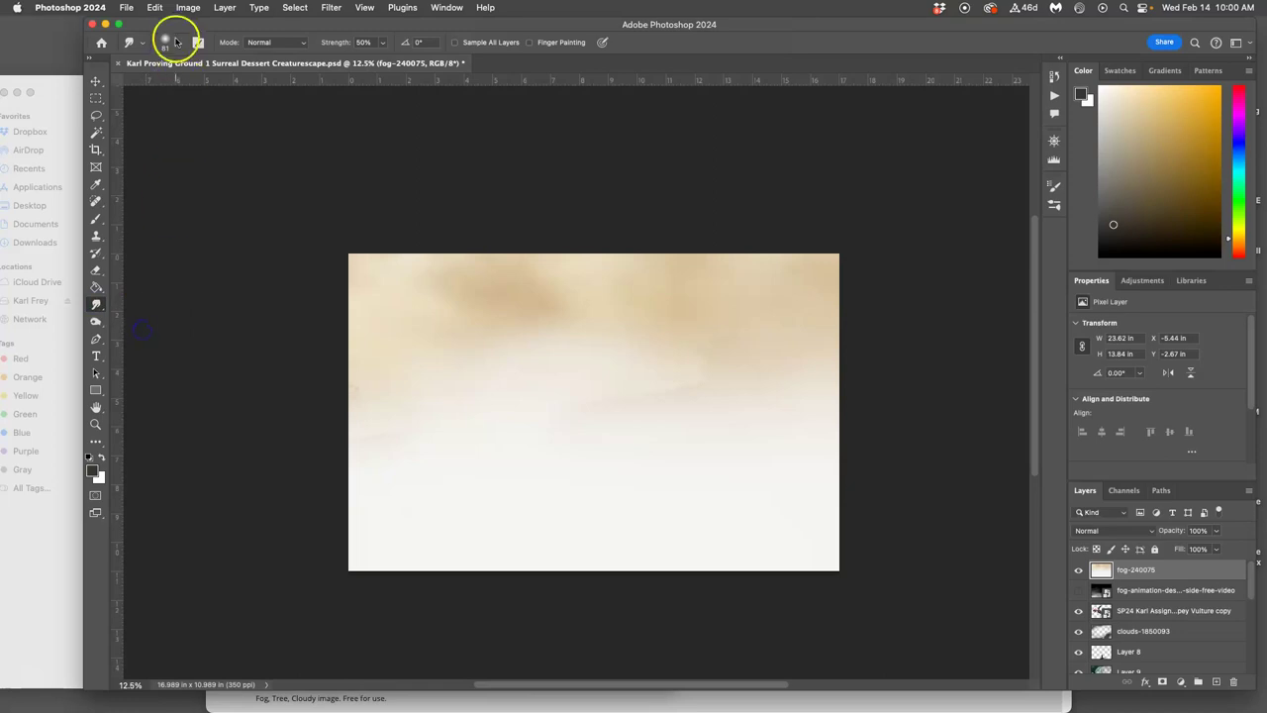
click(176, 42)
click(215, 83)
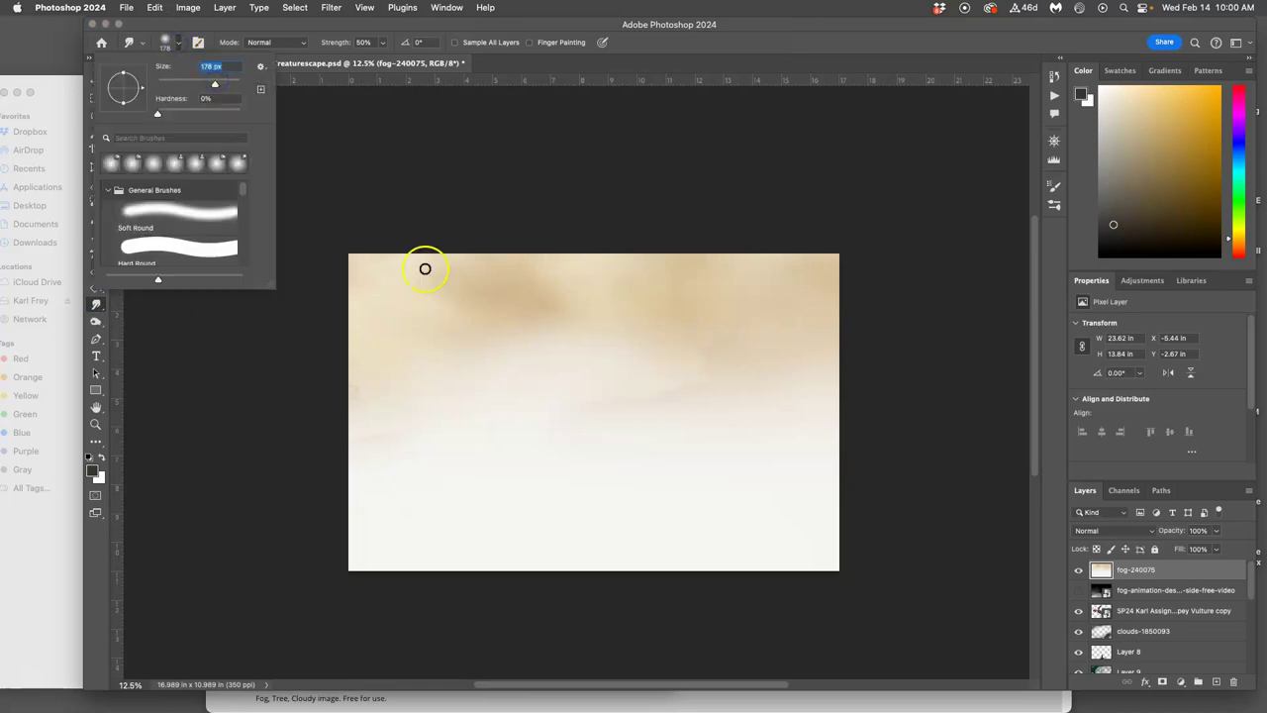
mouse_move(219, 85)
mouse_down()
mouse_move(231, 86)
mouse_move(215, 63)
mouse_up()
click(155, 116)
click(382, 42)
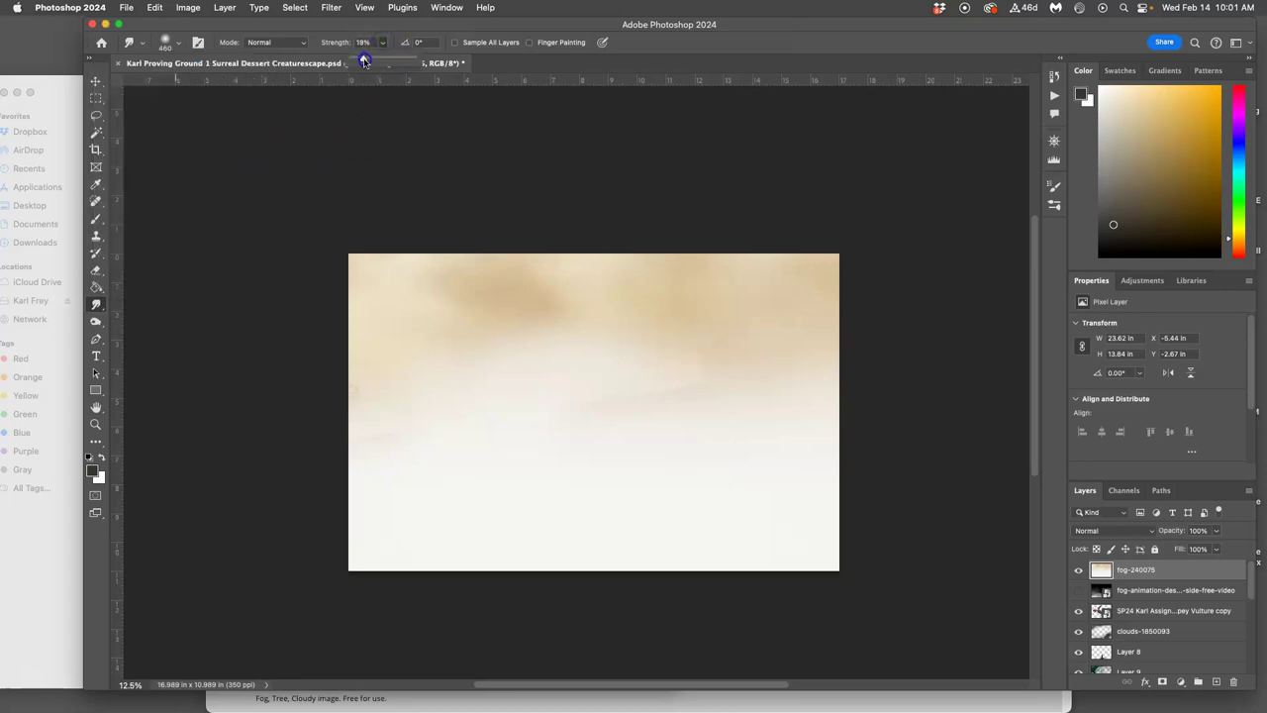
Step: Smudge the visible streaks and hard edges across the middle and lower areas of the fog-240075 layer
click(670, 374)
mouse_move(669, 389)
mouse_down()
mouse_move(614, 370)
mouse_move(656, 399)
mouse_move(707, 382)
mouse_move(663, 388)
mouse_up()
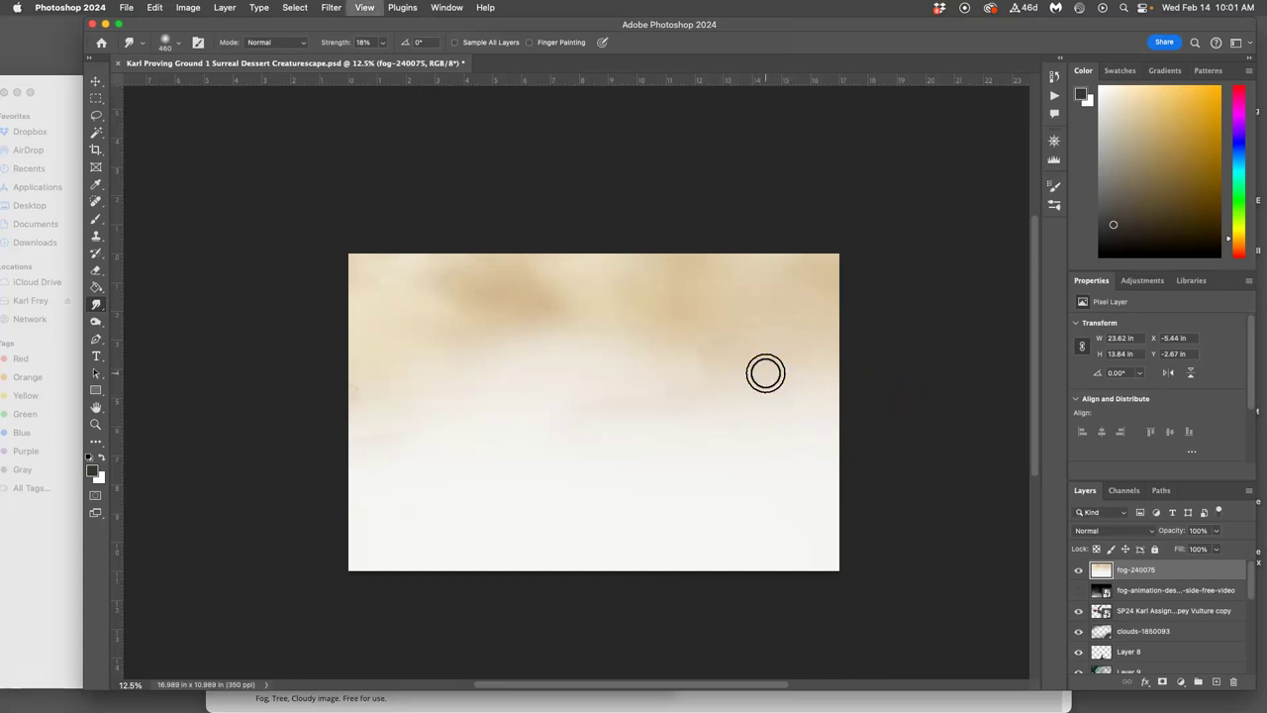
scroll(766, 373, up, 4)
mouse_move(763, 370)
mouse_down()
mouse_move(895, 488)
mouse_move(682, 440)
mouse_move(711, 459)
mouse_move(594, 396)
mouse_up()
drag(640, 472, 504, 403)
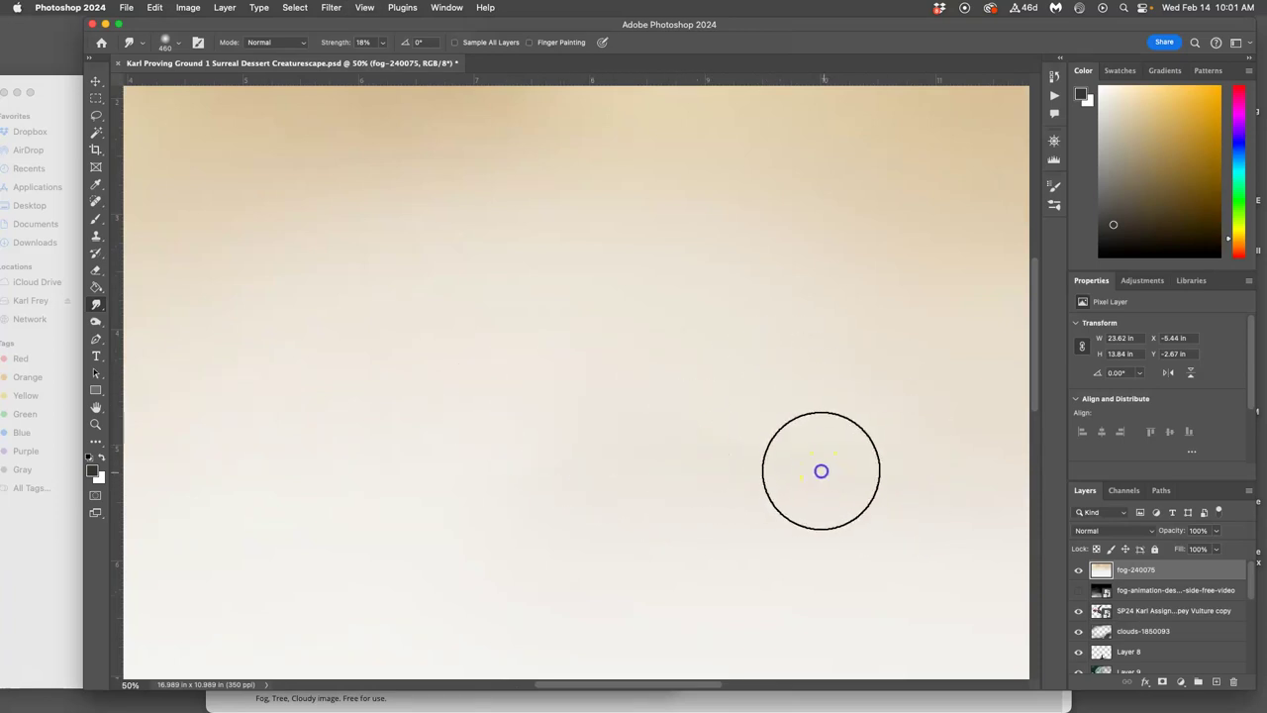
mouse_move(481, 518)
mouse_down()
mouse_move(706, 478)
mouse_move(696, 414)
mouse_move(768, 467)
mouse_move(841, 485)
mouse_move(715, 402)
mouse_up()
scroll(843, 492, down, 3)
key(super+minus)
click(312, 419)
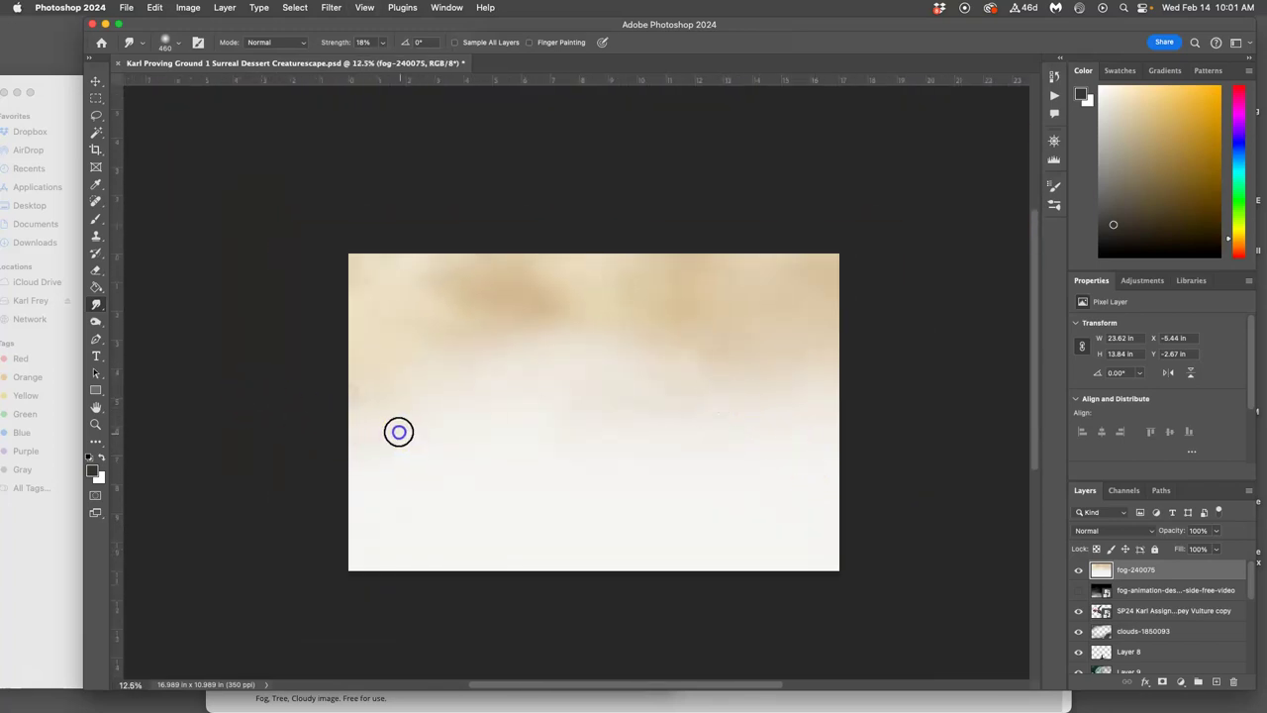
click(534, 560)
mouse_move(535, 559)
mouse_down()
mouse_move(367, 426)
mouse_move(419, 410)
mouse_move(852, 498)
mouse_move(783, 447)
mouse_up()
drag(605, 416, 618, 417)
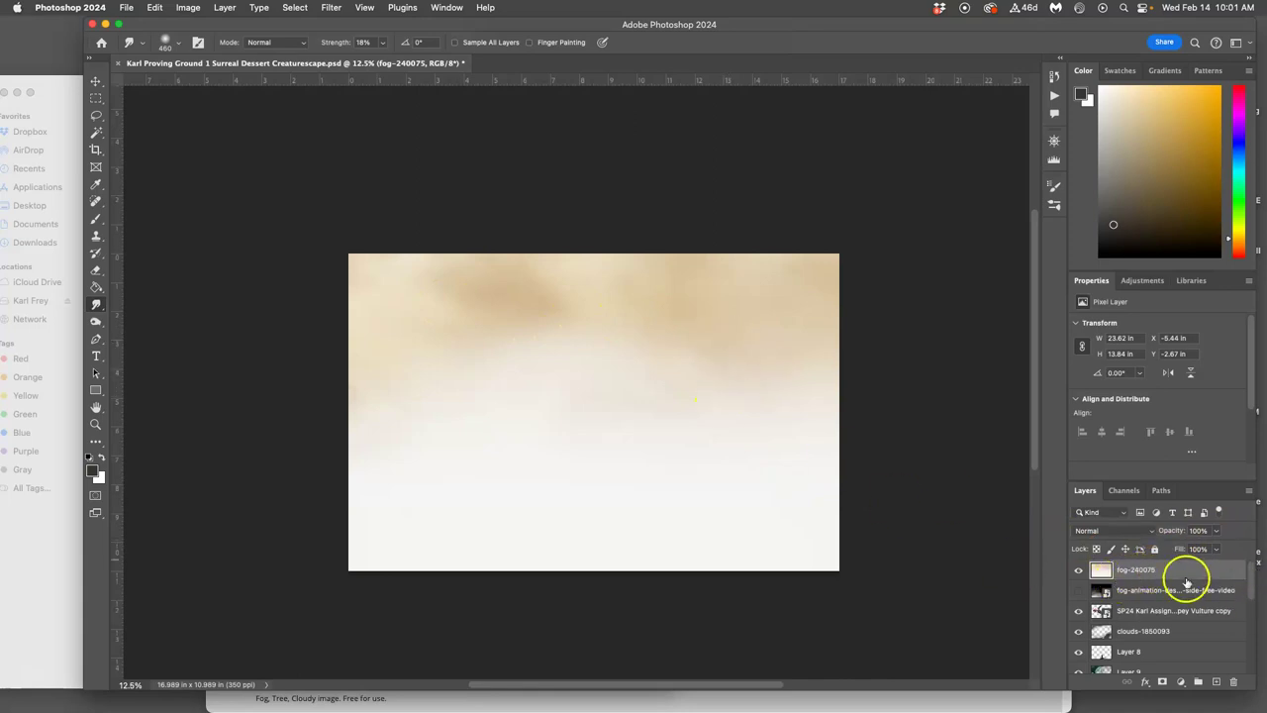
Step: Try the Multiply blend mode on the fog-240075 layer, compare it with the layer hidden, and try Color Burn
click(1124, 532)
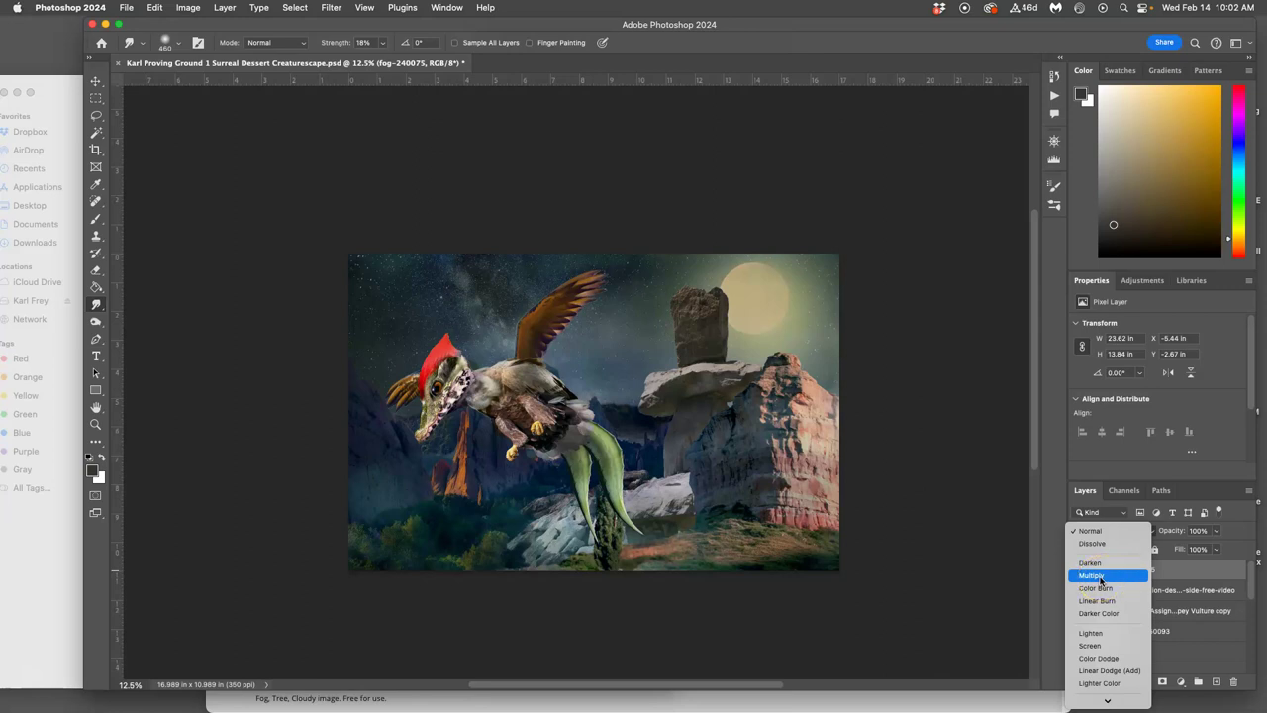
click(1102, 578)
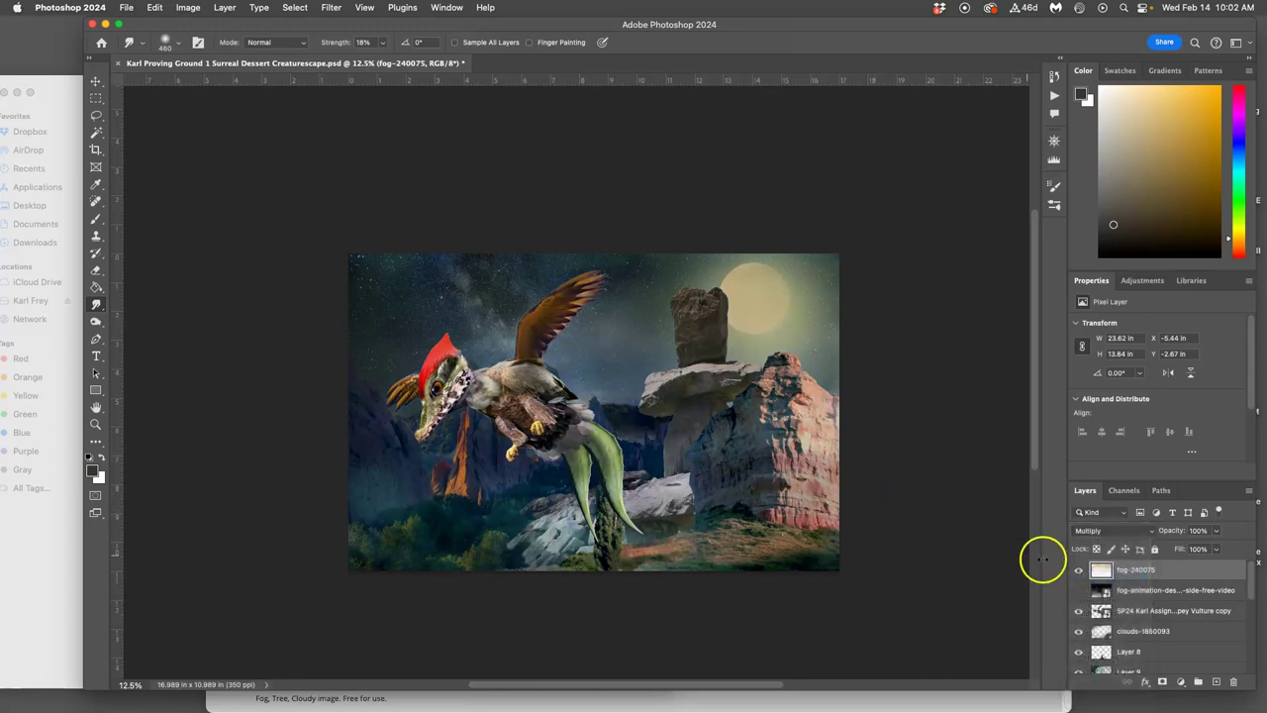
click(1078, 571)
click(1078, 571)
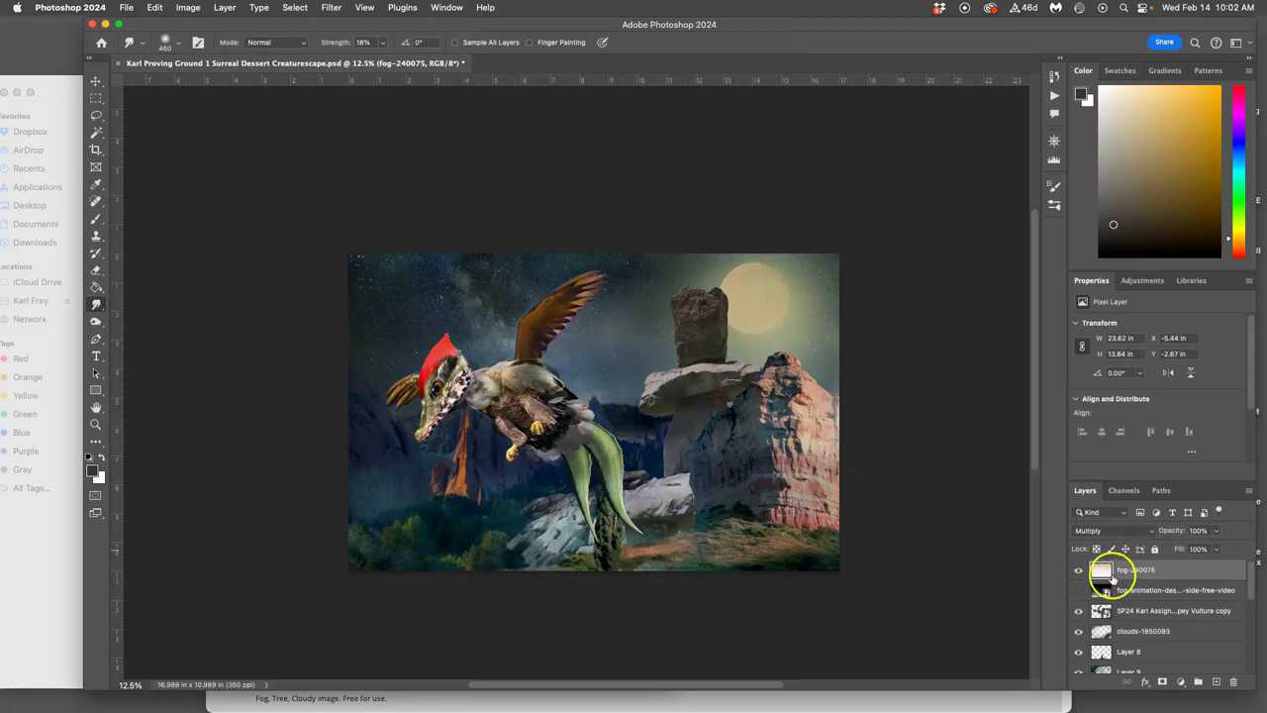
click(1108, 529)
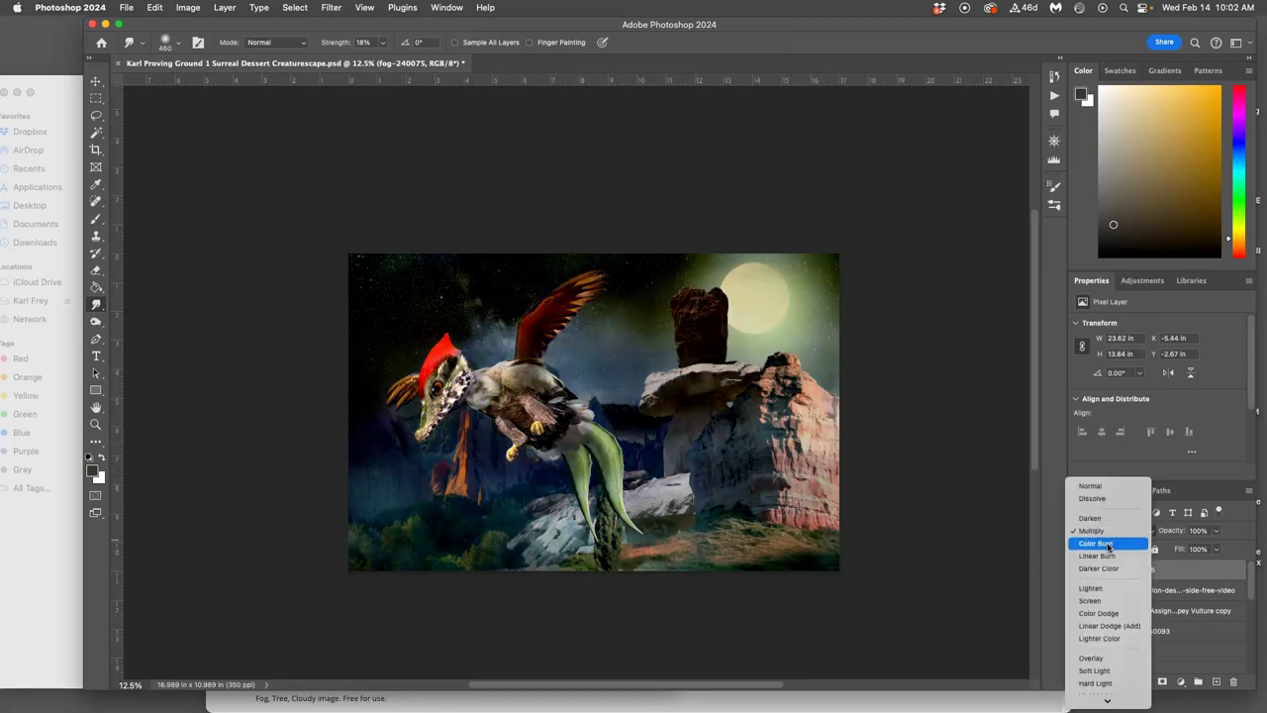
click(1095, 543)
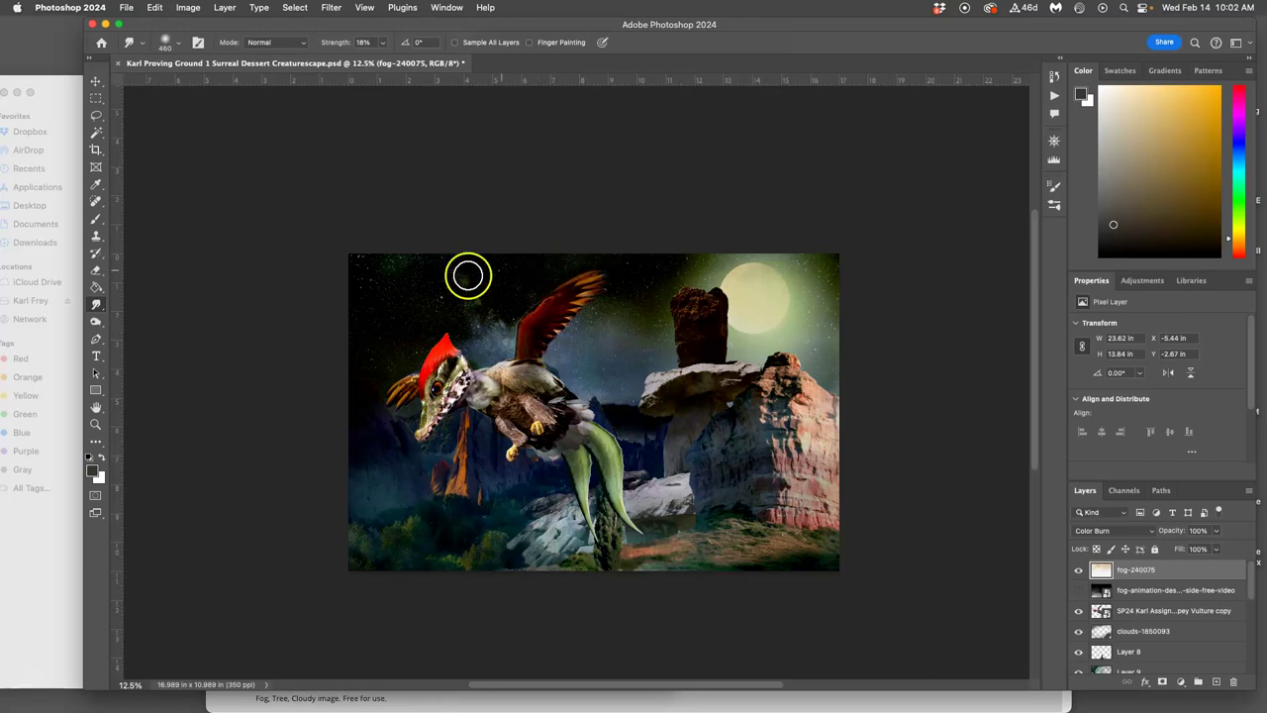
Step: Try the Darker Color blend mode on the fog-240075 layer and toggle its visibility to compare the moon and sky
click(1120, 530)
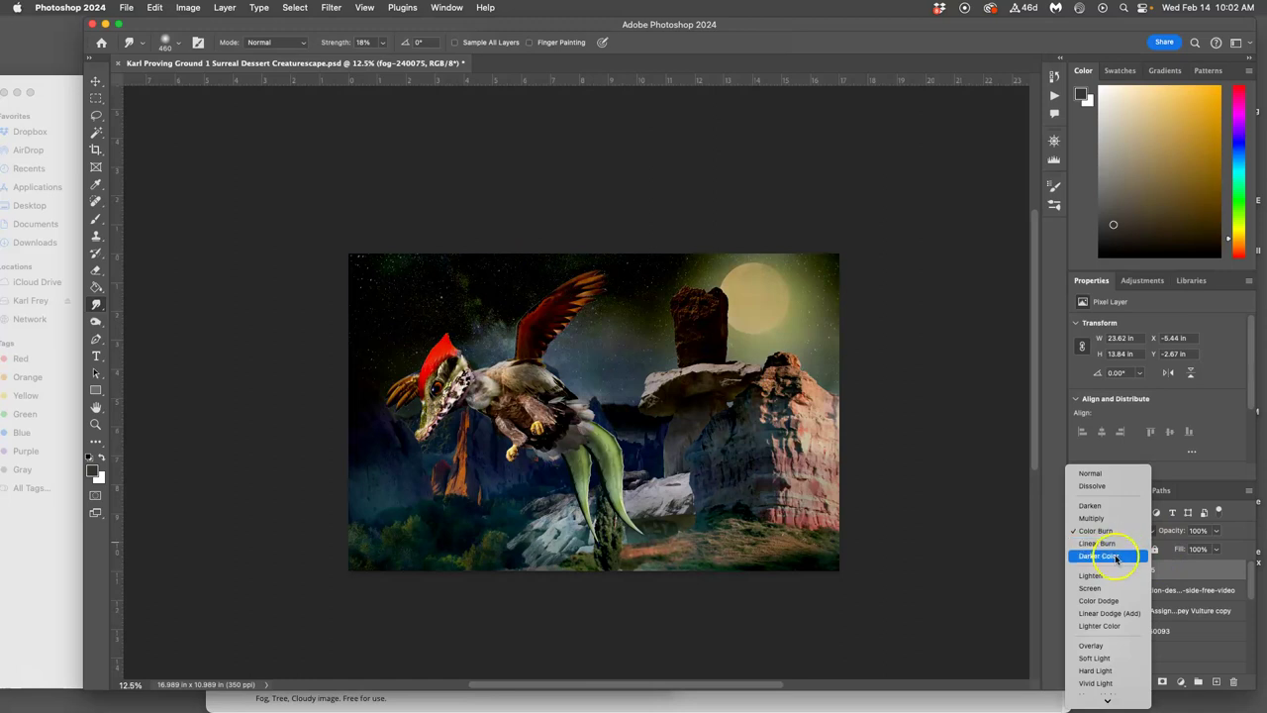
click(1115, 557)
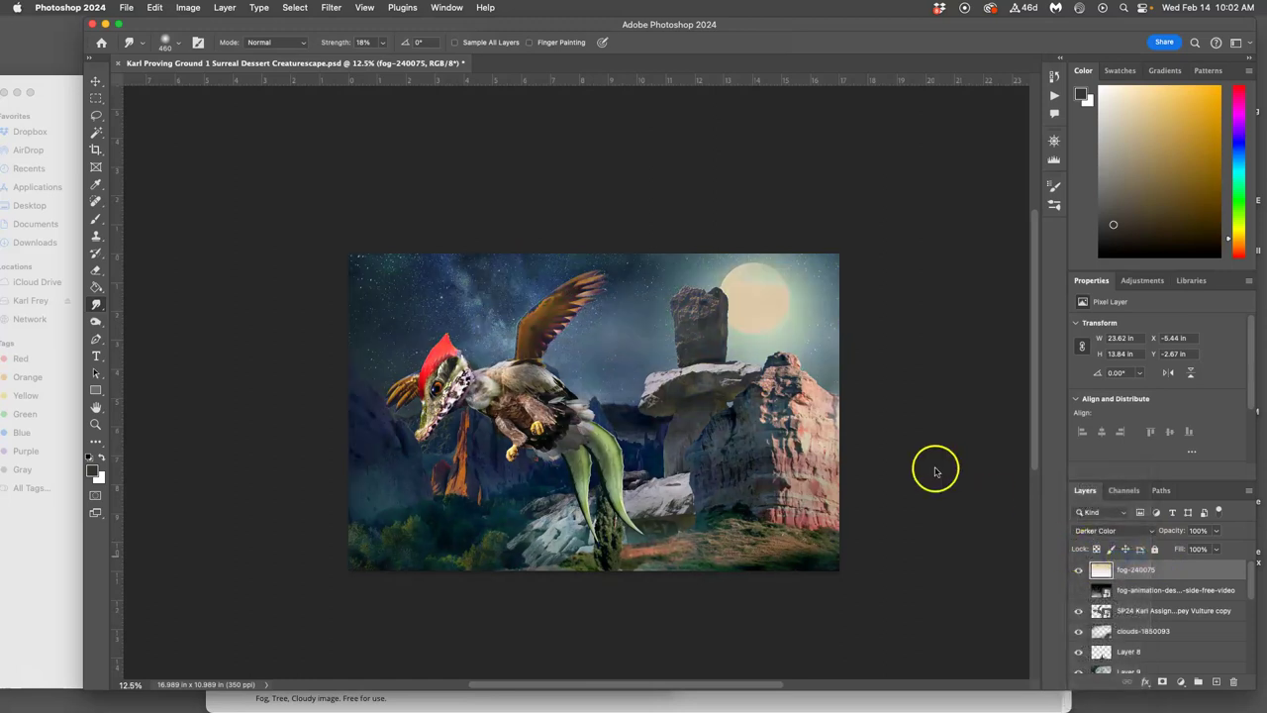
click(1078, 570)
click(1078, 570)
mouse_move(744, 297)
mouse_down()
mouse_move(766, 288)
mouse_move(741, 309)
mouse_up()
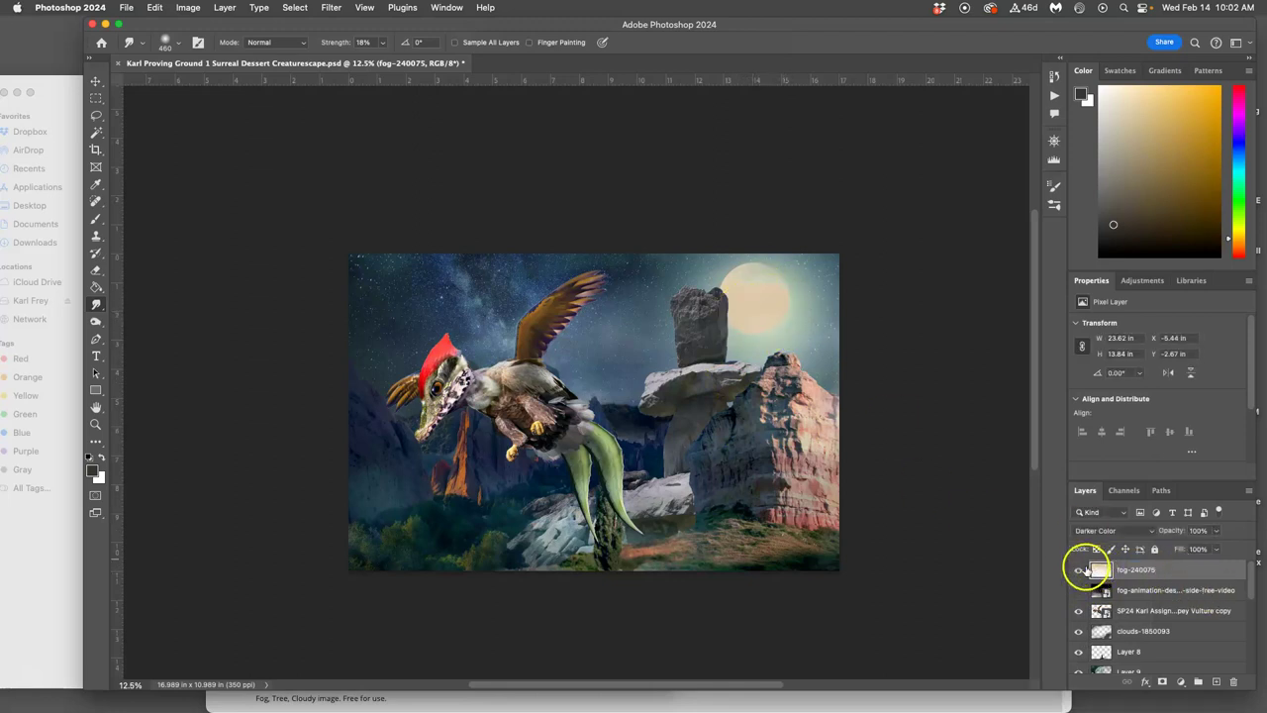
click(1078, 571)
click(1078, 570)
Step: Preview the lightening and contrast blend modes on the fog-240075 layer and try Pin Light
click(1099, 531)
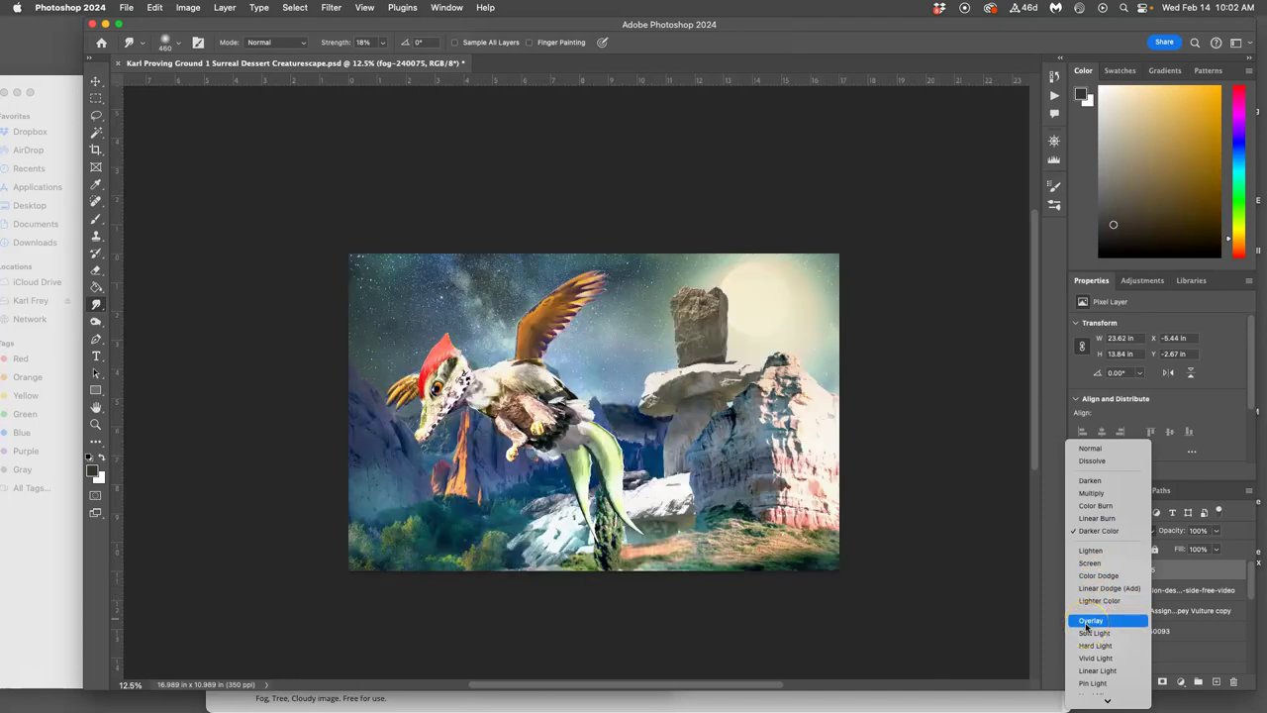
click(1086, 632)
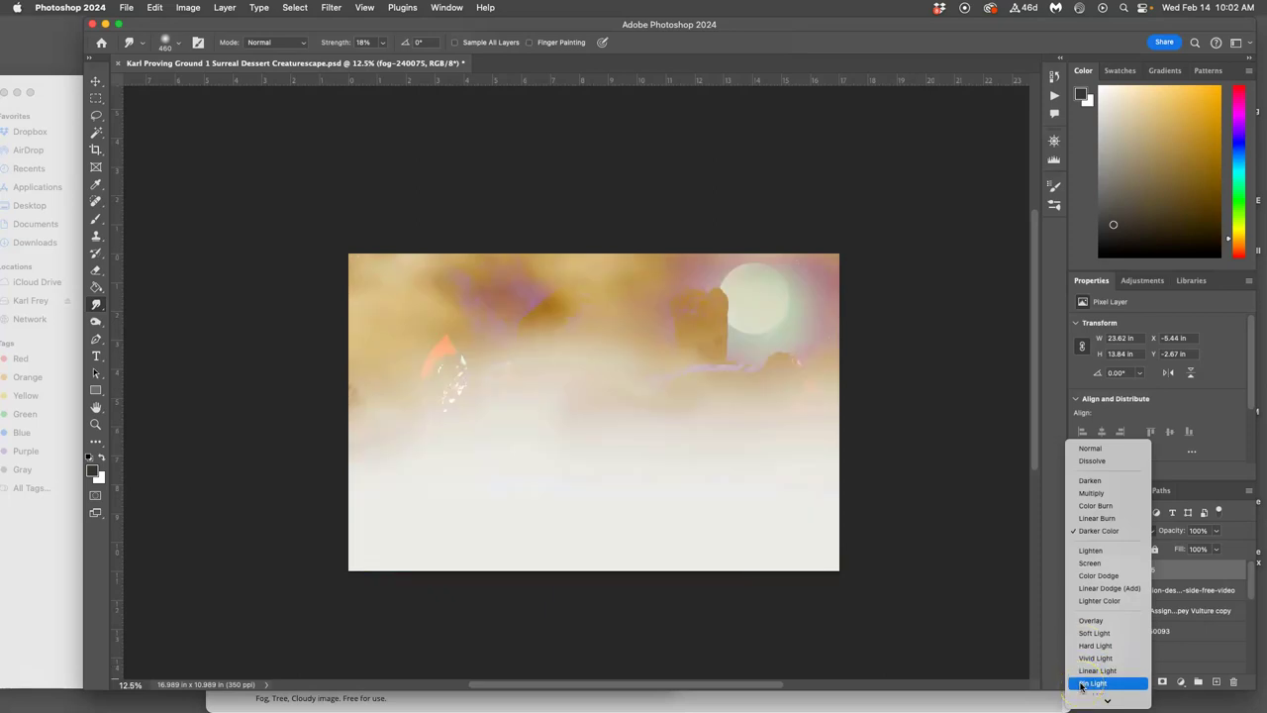
click(1081, 683)
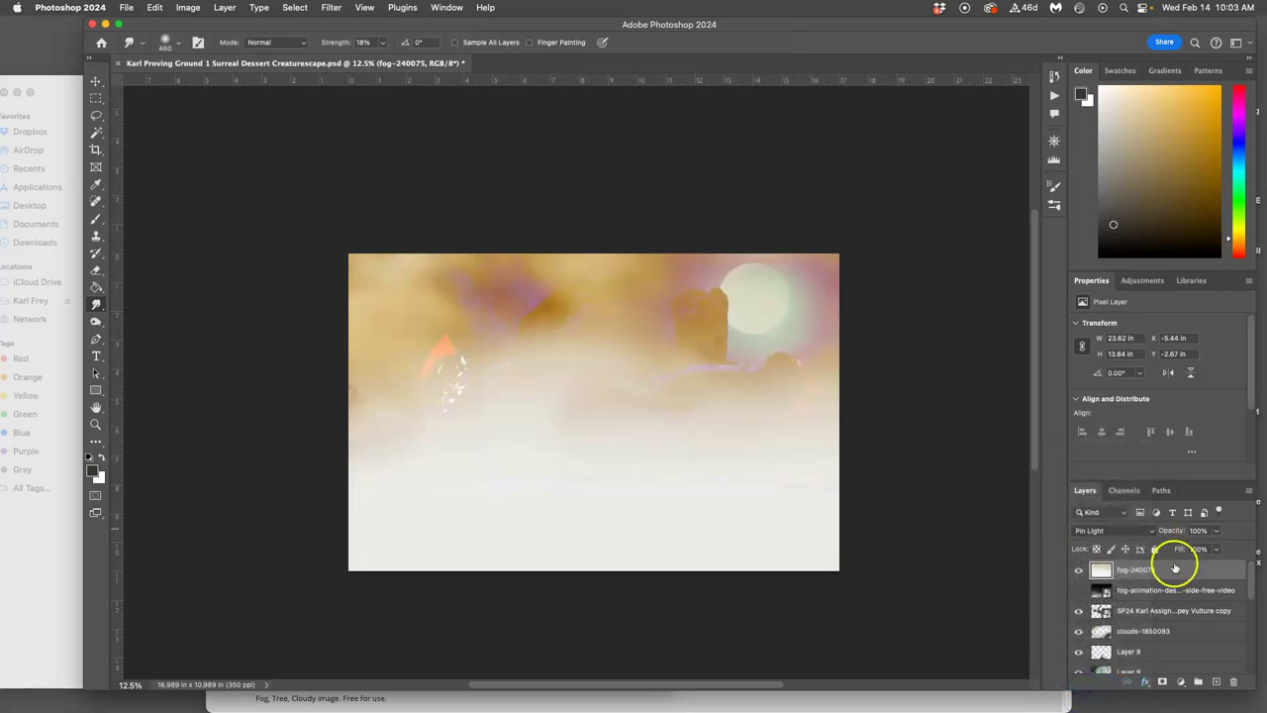
scroll(1173, 572, up, 3)
scroll(1173, 571, up, 2)
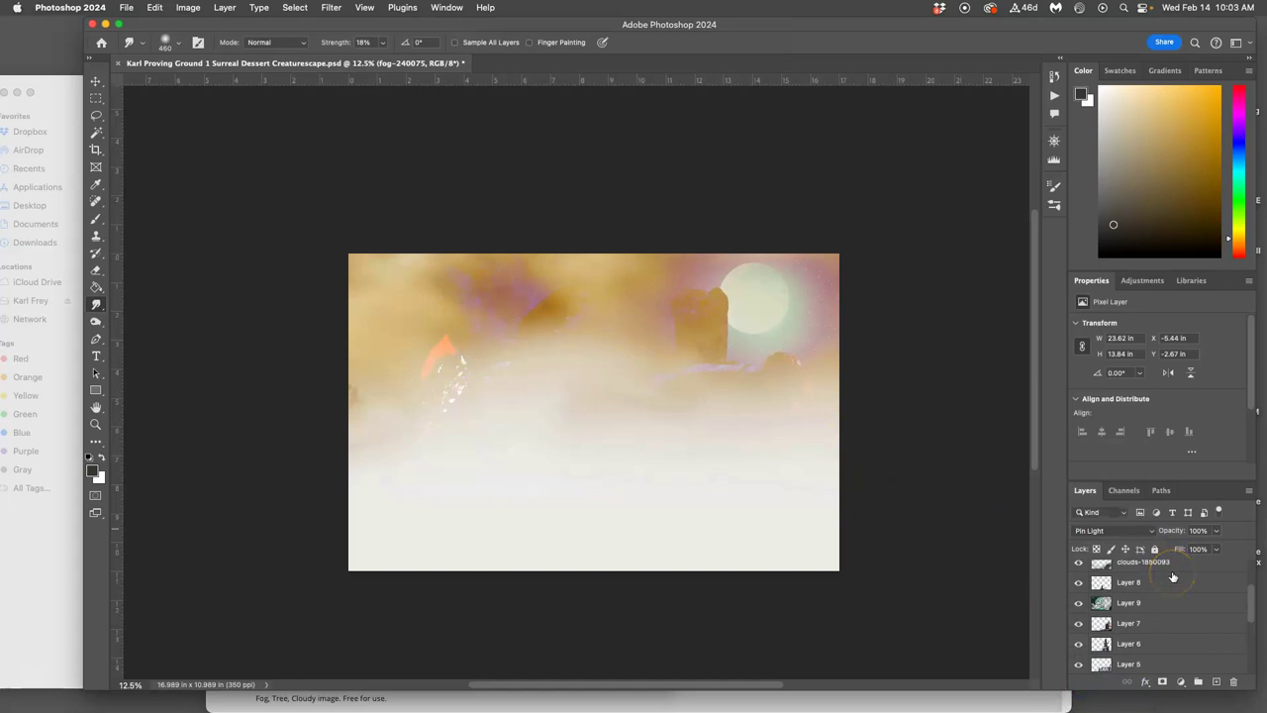
scroll(1173, 576, up, 3)
Step: Try the Divide blend mode on the fog-240075 layer and compare the composite with the layer hidden and shown
click(1124, 530)
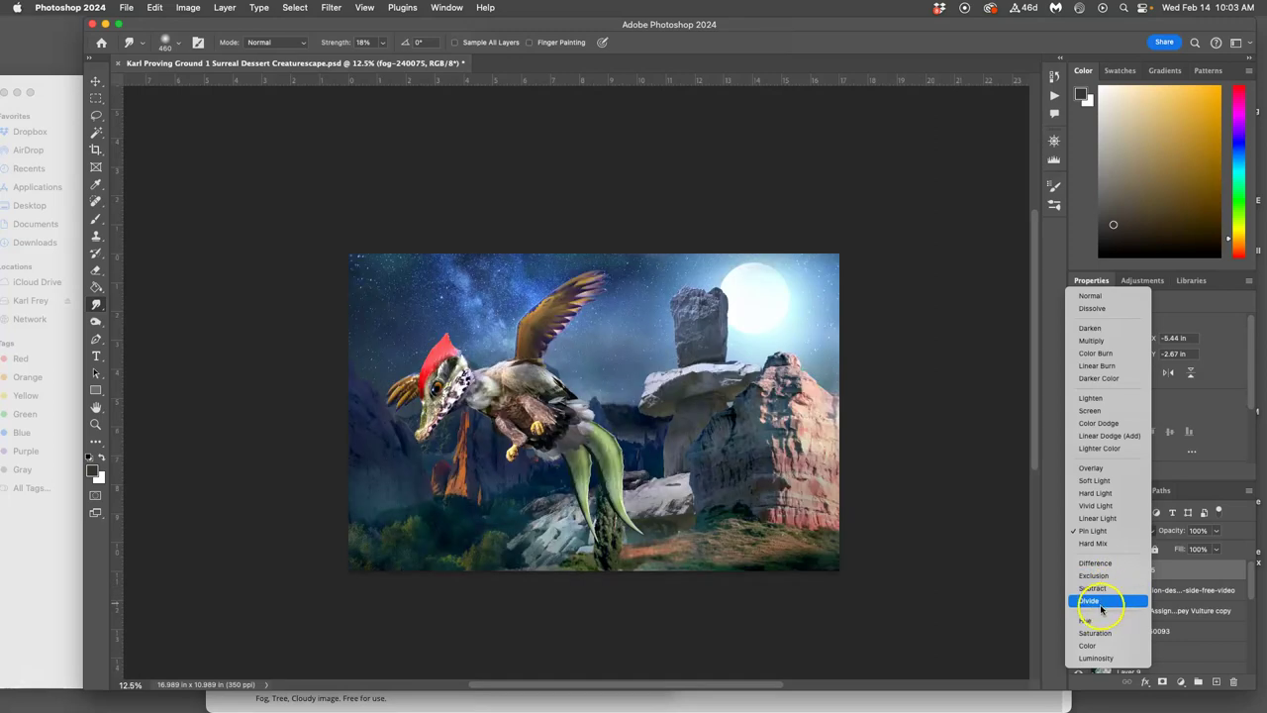
click(1099, 602)
click(1078, 572)
click(1079, 571)
click(1078, 572)
click(1078, 572)
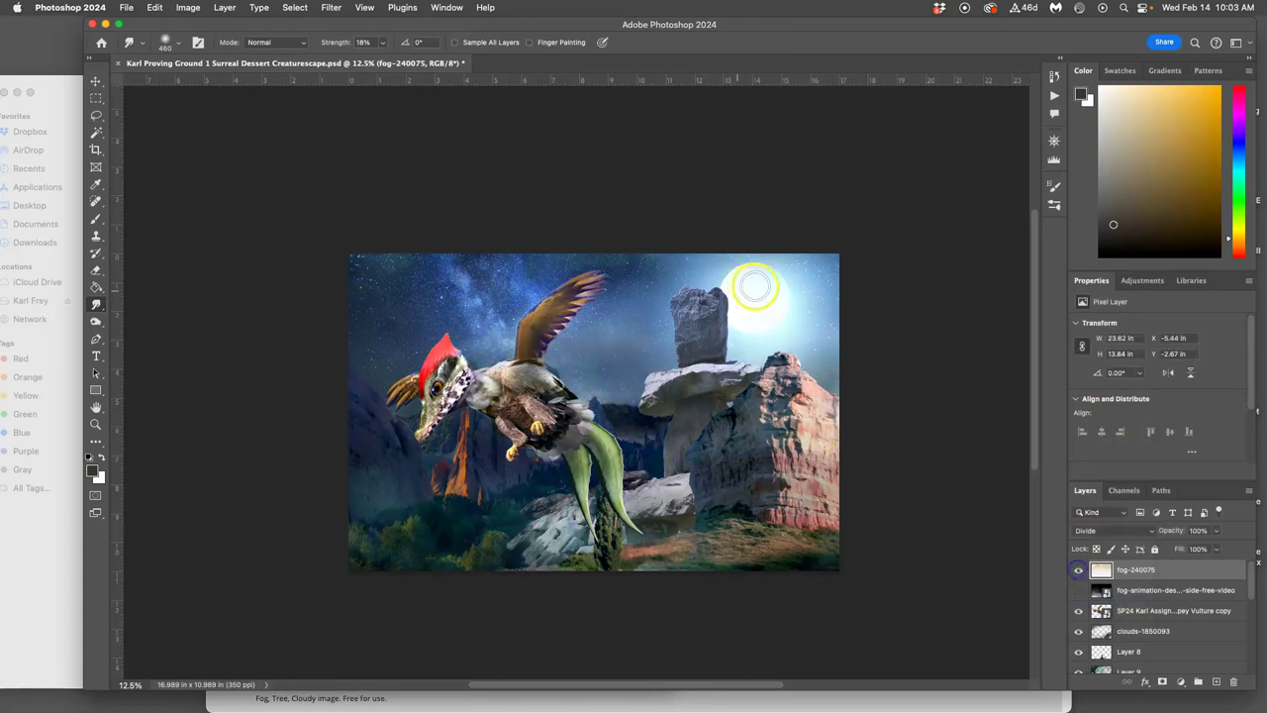
Step: Set the fog-240075 layer to Lighten at 36% opacity and show the fog-animation layer beneath it
click(1127, 532)
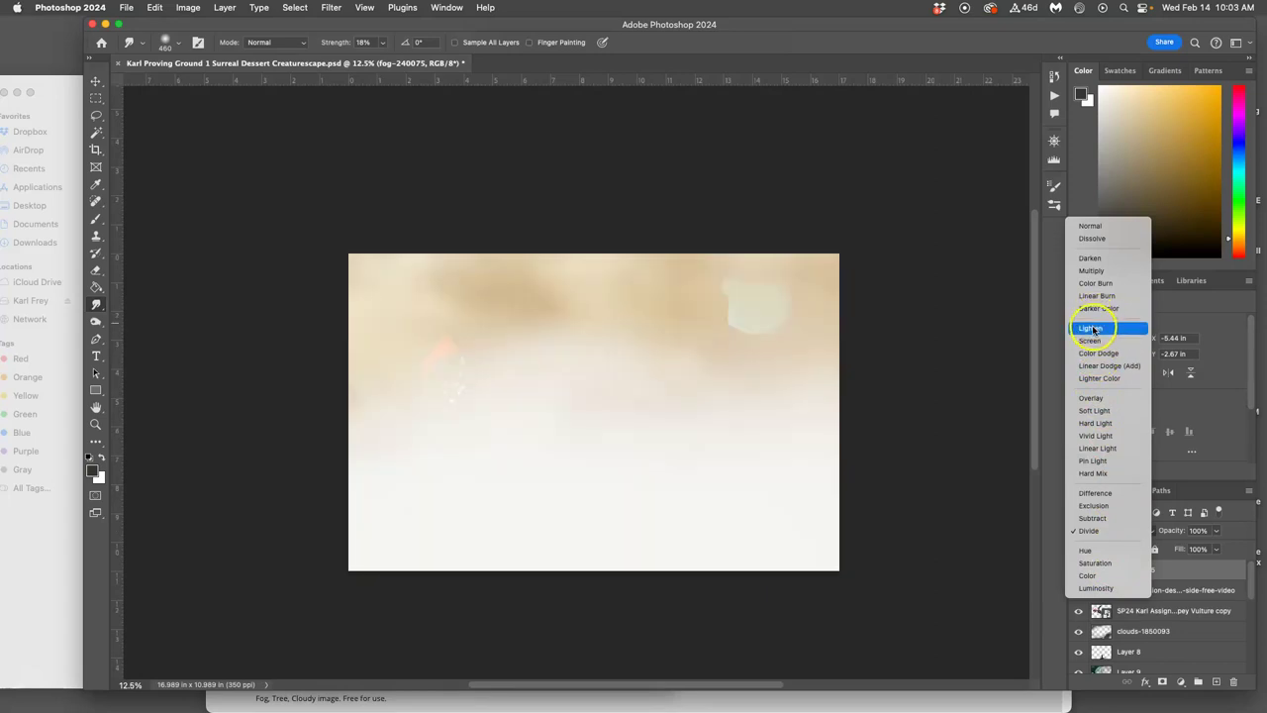
click(1090, 327)
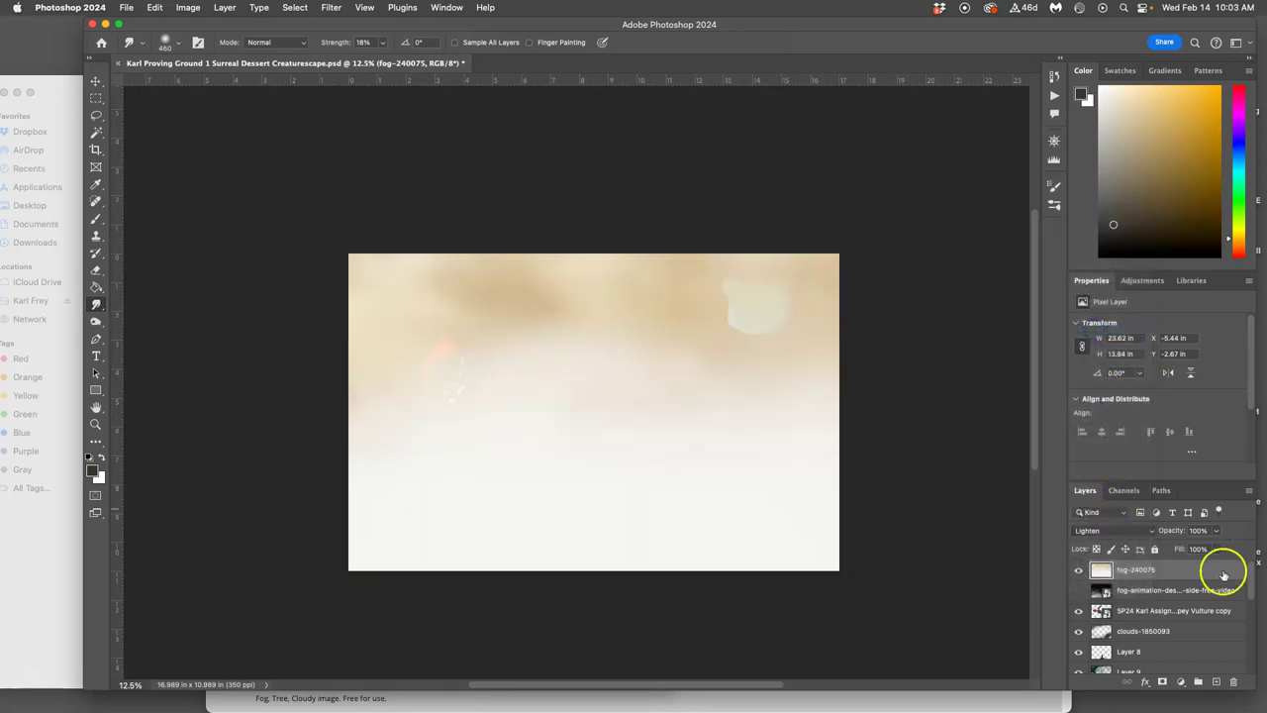
click(1216, 531)
drag(1207, 550, 1179, 546)
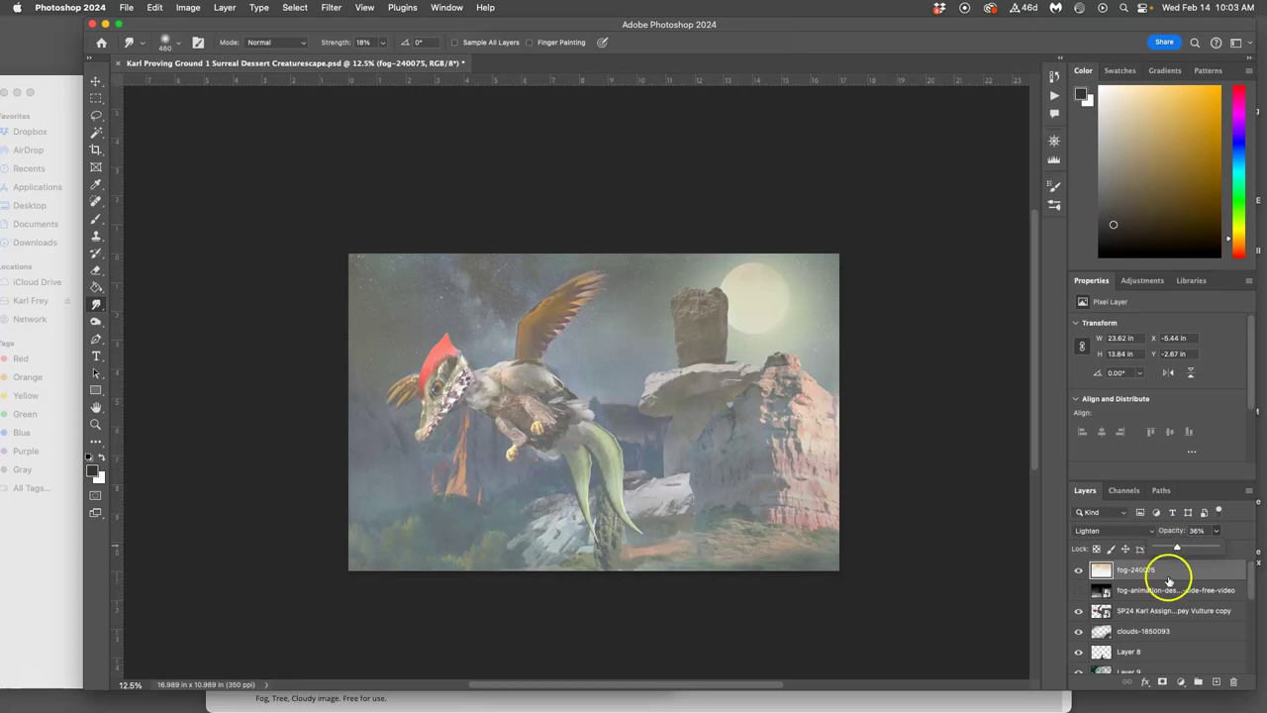
click(1078, 590)
click(1078, 590)
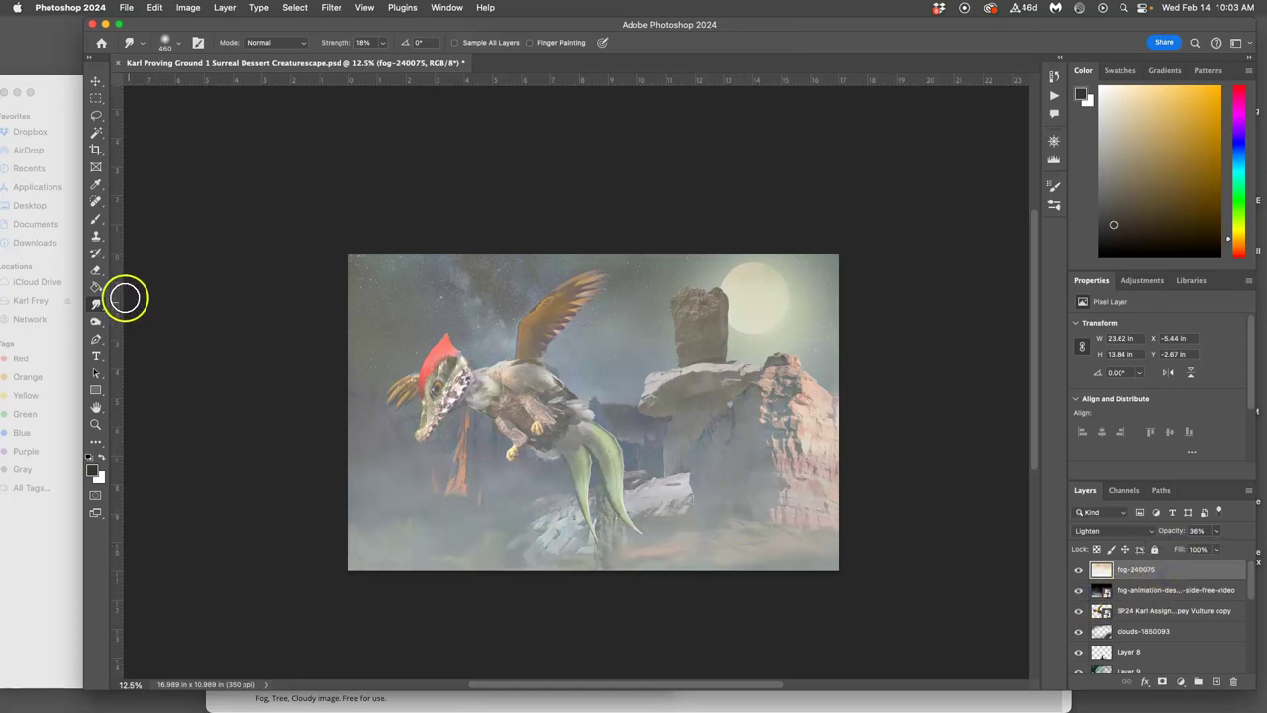
Step: Set up the Eraser with a soft 1400 px brush, 0% hardness and 21% opacity
click(96, 269)
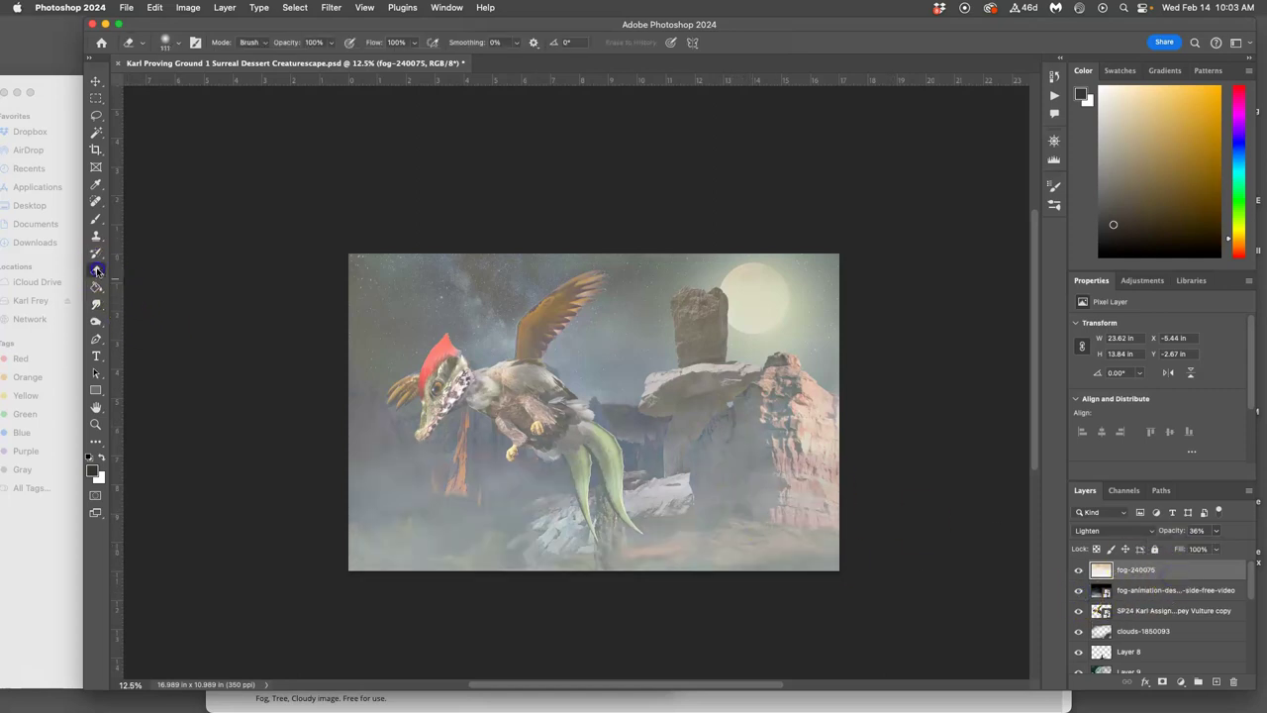
click(173, 44)
click(153, 114)
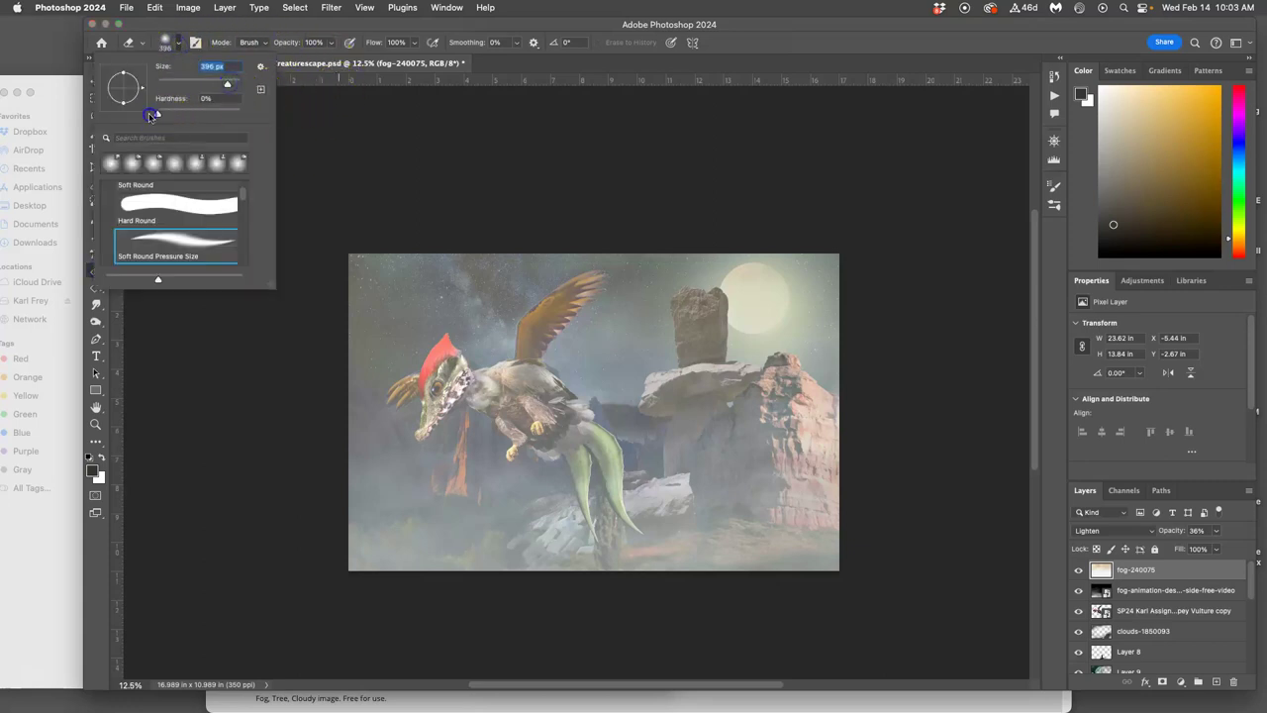
click(331, 44)
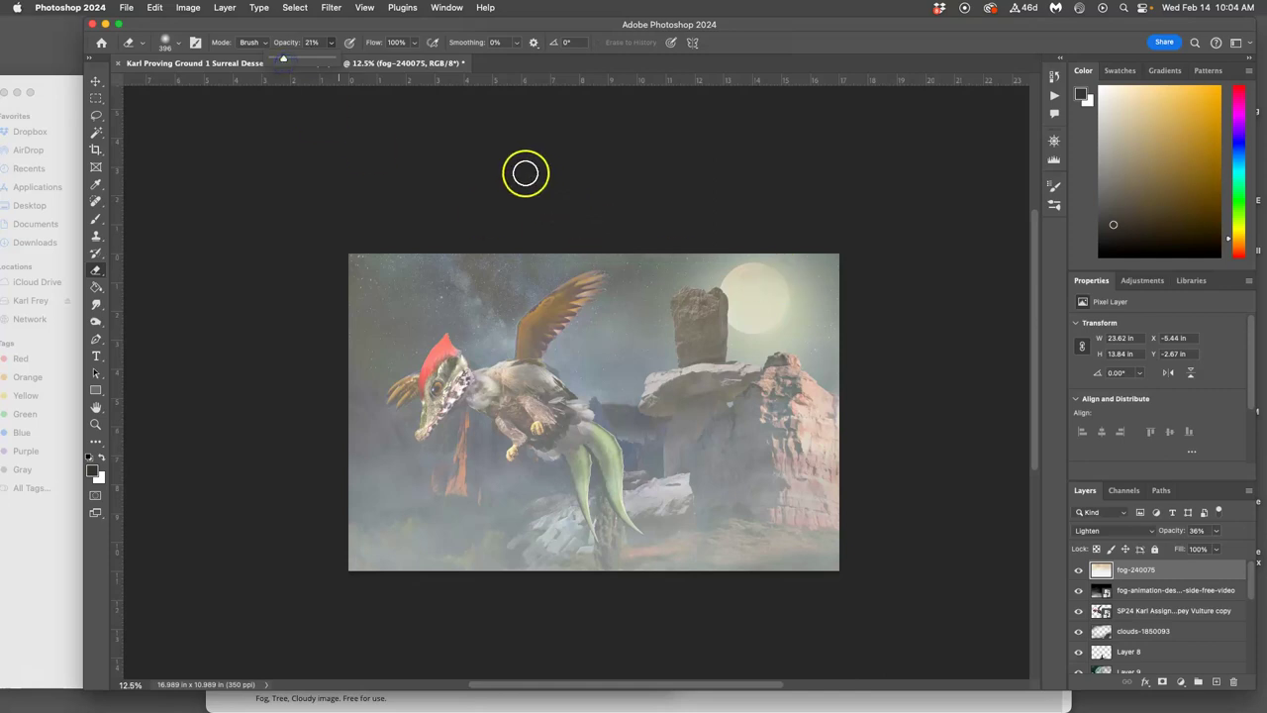
click(178, 46)
drag(213, 79, 234, 83)
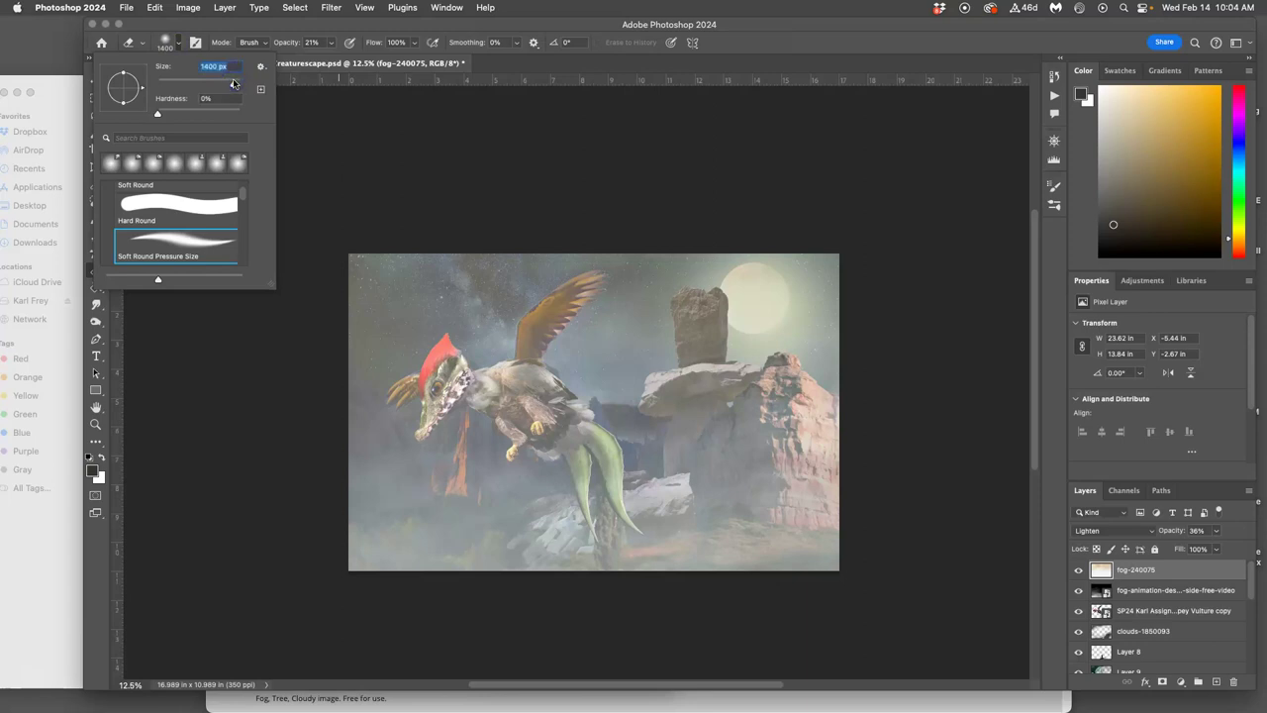
click(170, 46)
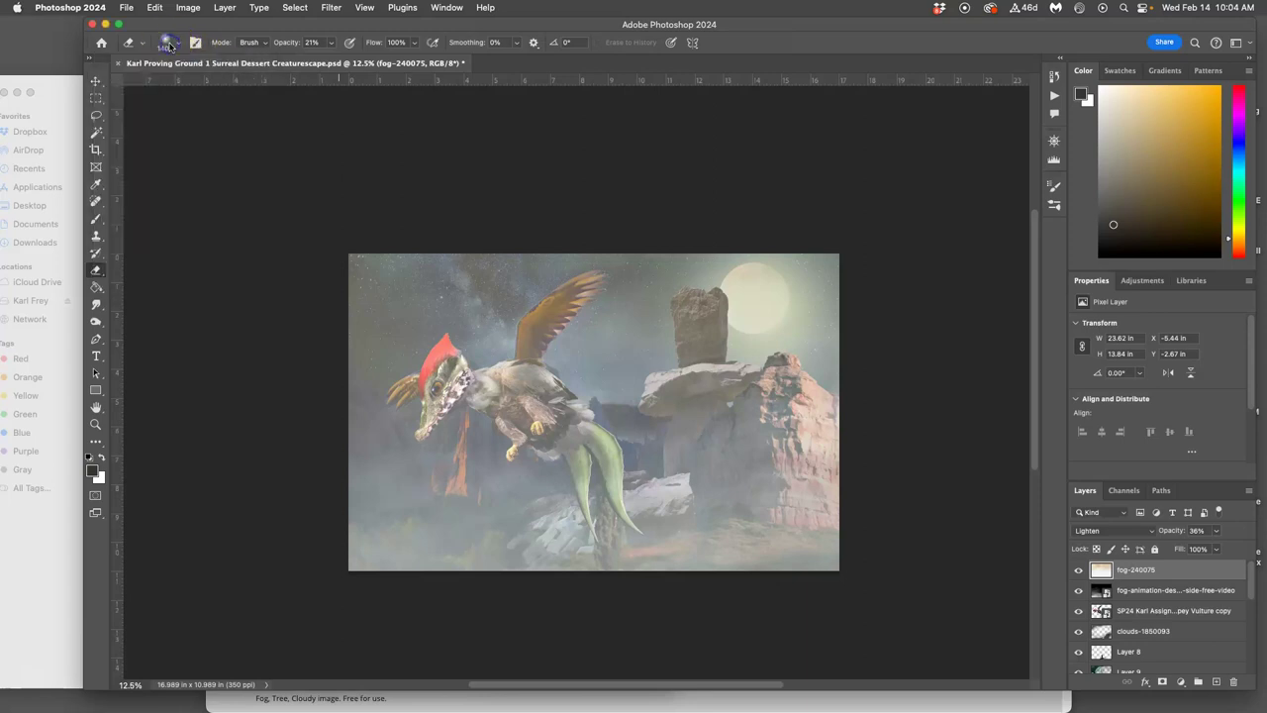
click(178, 46)
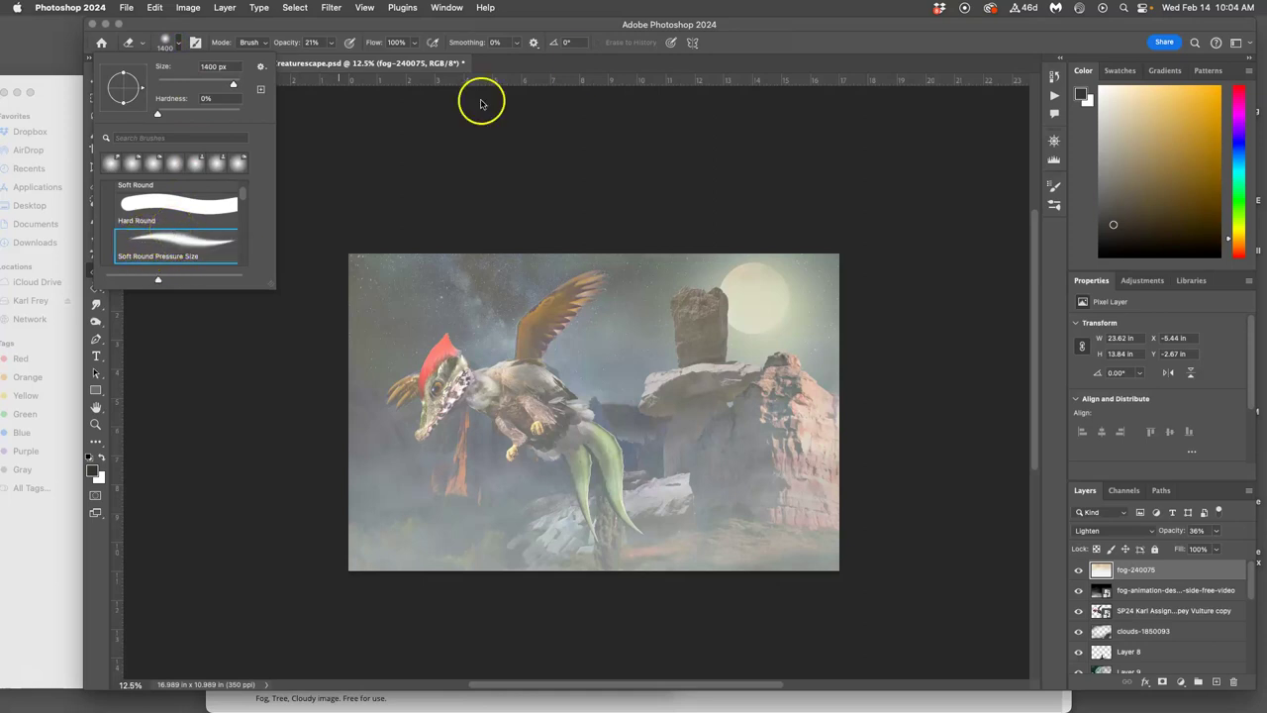
Step: Softly erase the fog-240075 layer over the creature's head and body to thin the haze there
mouse_move(359, 321)
mouse_down()
mouse_move(354, 367)
mouse_move(374, 374)
mouse_move(362, 391)
mouse_move(415, 406)
mouse_up()
mouse_move(518, 399)
mouse_down()
mouse_move(560, 304)
mouse_move(572, 304)
mouse_move(527, 393)
mouse_move(535, 441)
mouse_move(535, 403)
mouse_move(511, 383)
mouse_move(466, 388)
mouse_move(438, 418)
mouse_move(443, 391)
mouse_move(405, 396)
mouse_move(518, 395)
mouse_move(552, 422)
mouse_move(515, 412)
mouse_move(556, 419)
mouse_move(590, 461)
mouse_move(594, 493)
mouse_move(564, 404)
mouse_move(613, 469)
mouse_move(566, 414)
mouse_move(442, 379)
mouse_move(433, 393)
mouse_move(447, 379)
mouse_move(548, 418)
mouse_move(489, 389)
mouse_move(532, 392)
mouse_move(556, 310)
mouse_move(535, 405)
mouse_move(486, 379)
mouse_move(454, 415)
mouse_move(437, 411)
mouse_move(427, 374)
mouse_move(488, 397)
mouse_up()
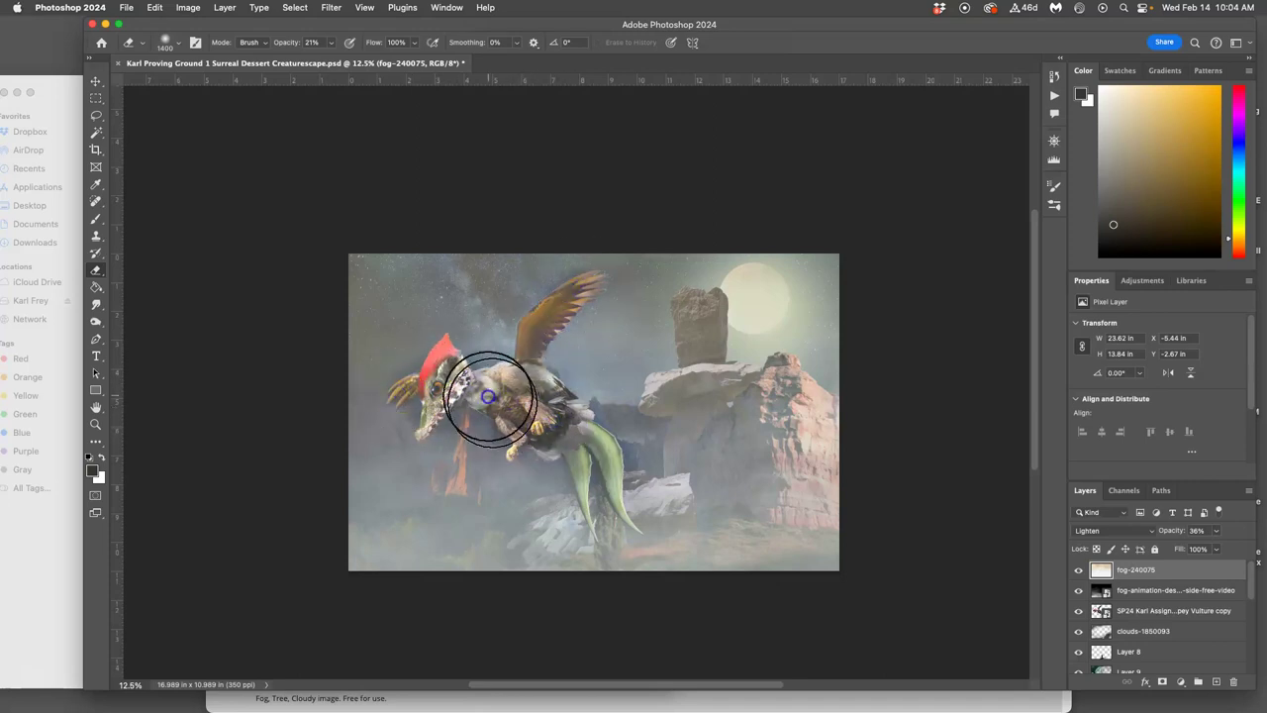